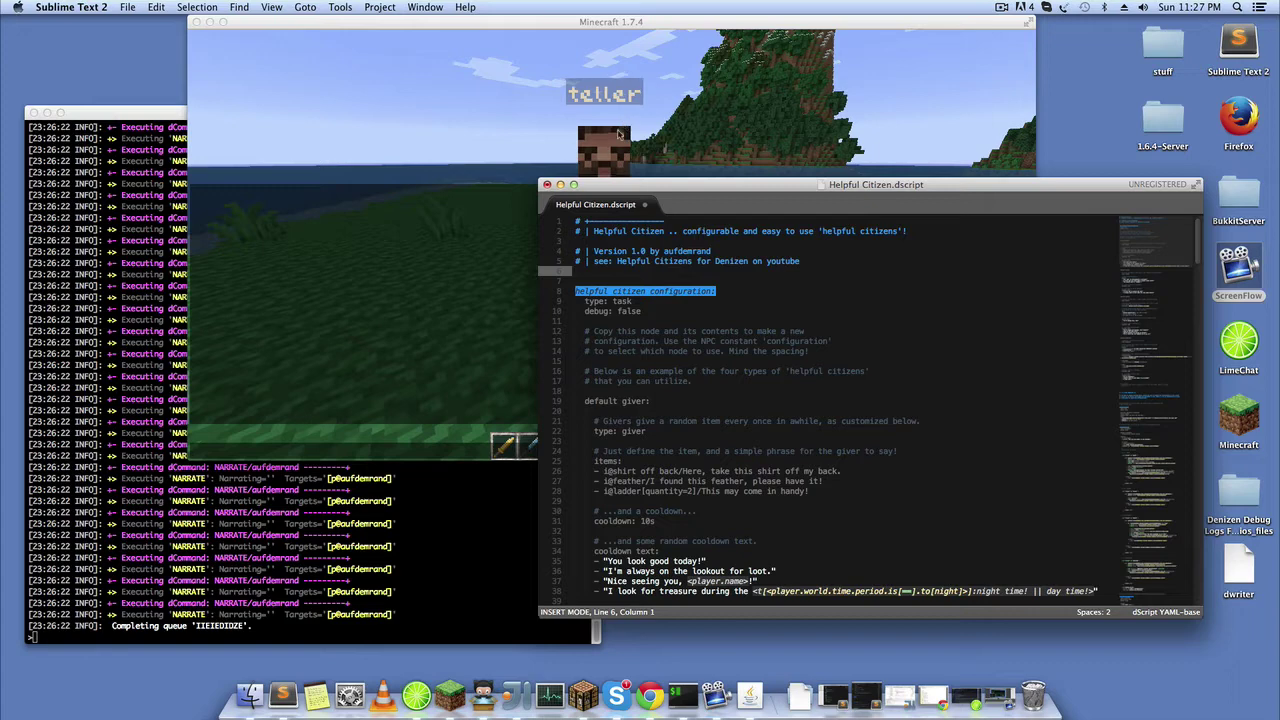
- Look through the example citizen configurations in Helpful Citizen.dscript, down to the start of the handlers section
scroll(649, 410, "down", 1)
scroll(651, 413, "down", 2)
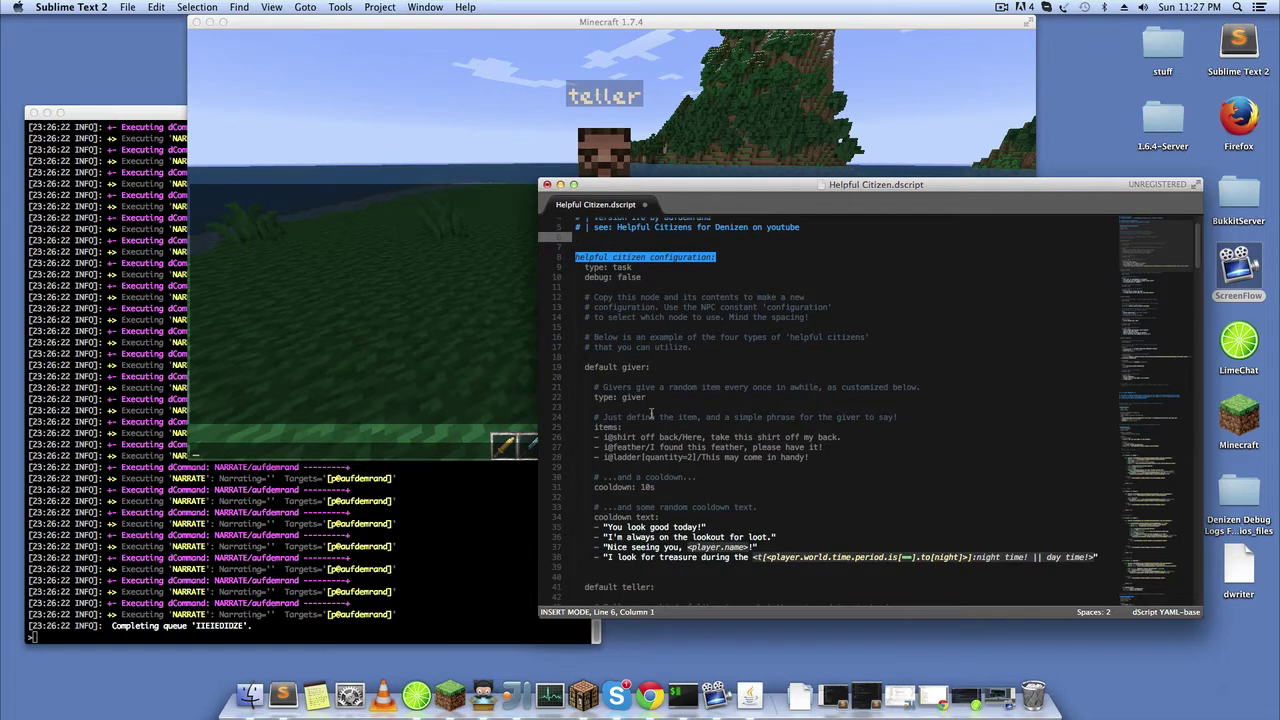
scroll(648, 400, "down", 2)
scroll(648, 400, "down", 20)
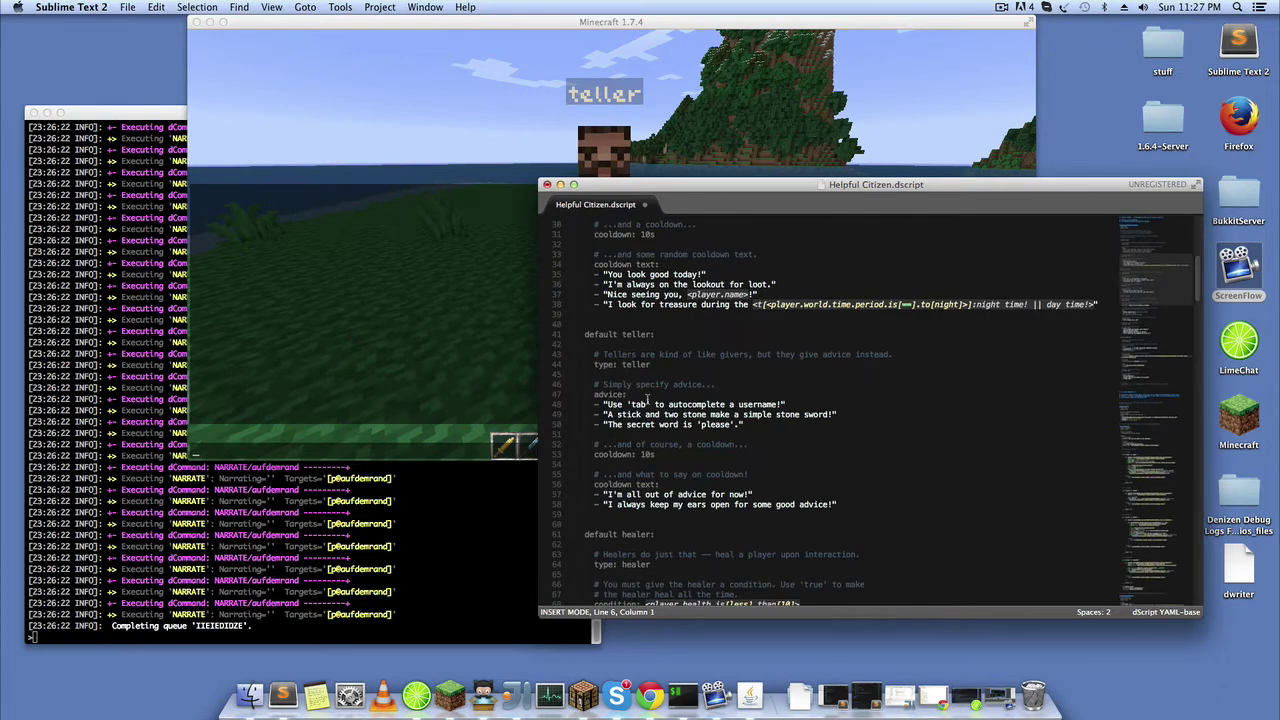
scroll(645, 396, "down", 14)
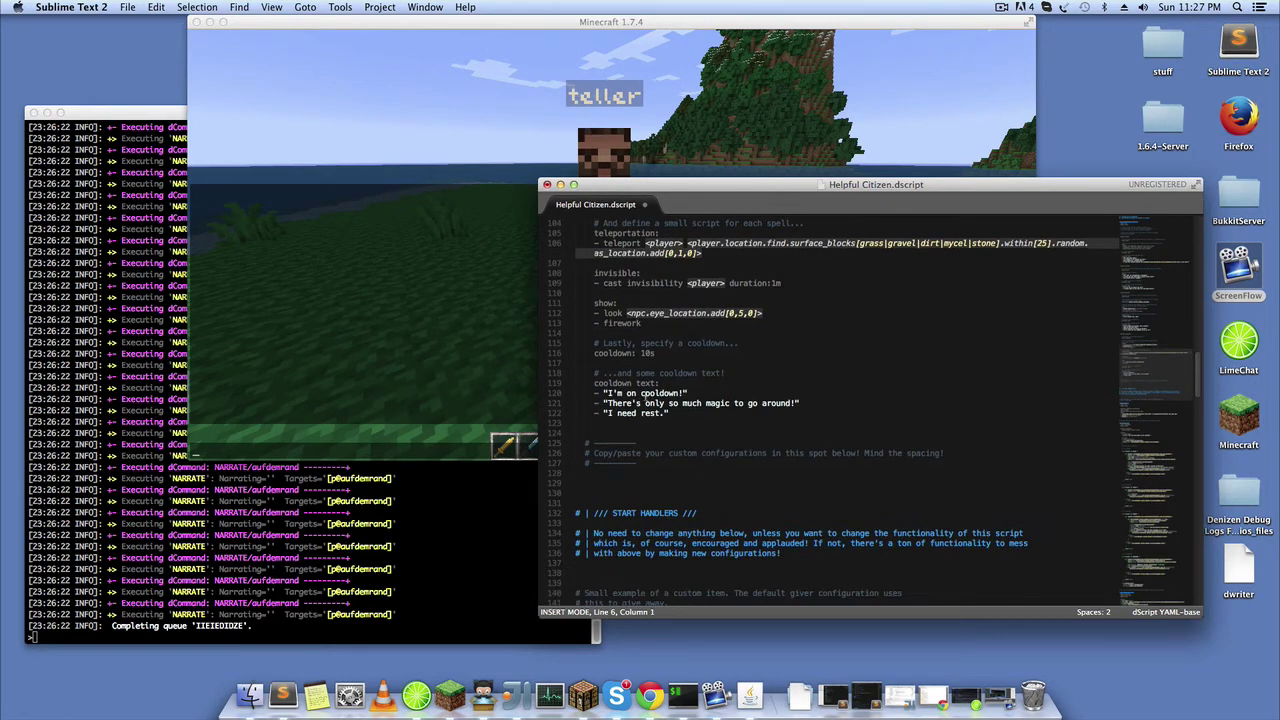
scroll(645, 396, "up", 20)
scroll(645, 396, "up", 15)
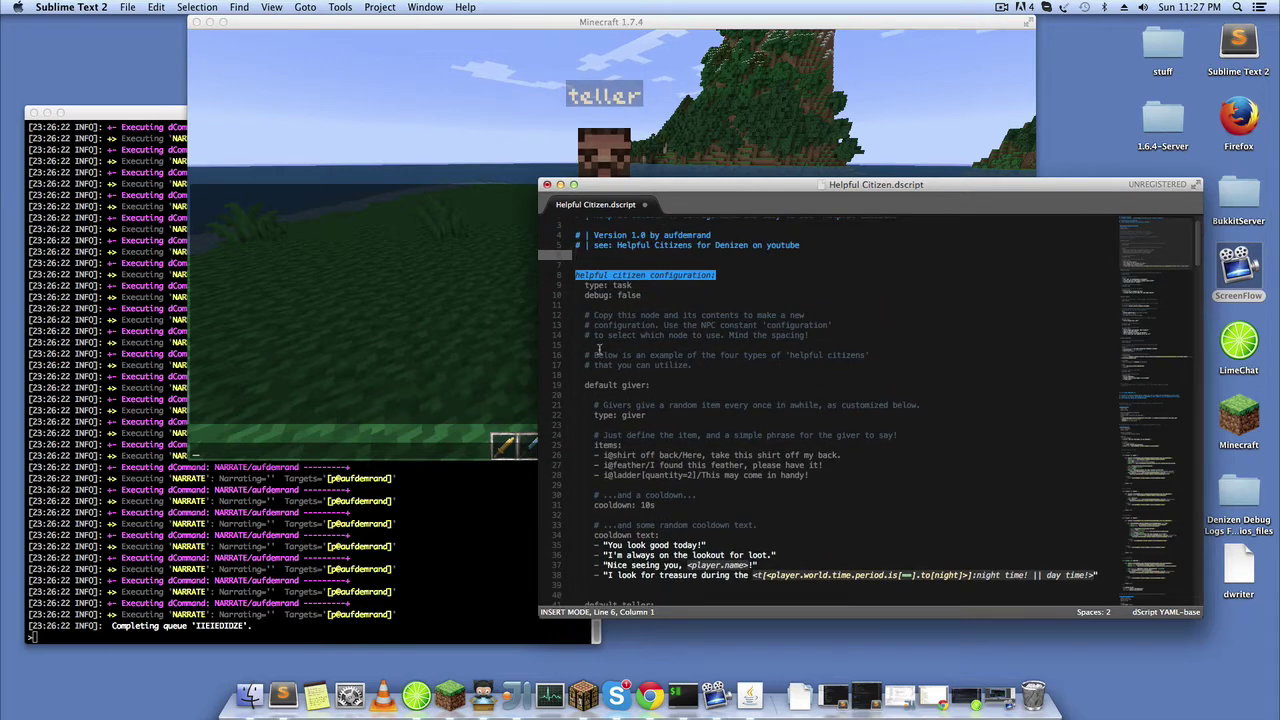
- Switch to Minecraft and view the teller NPC up close in the game world
left_click(476, 342)
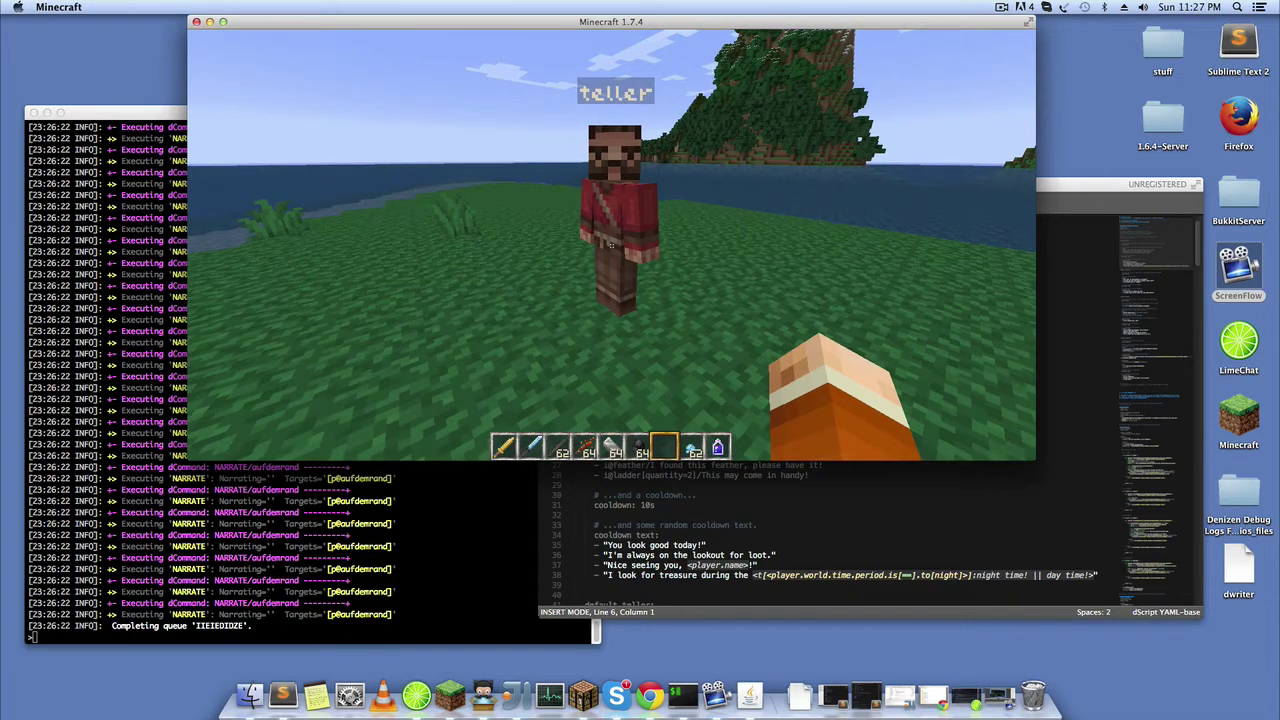
key("w")
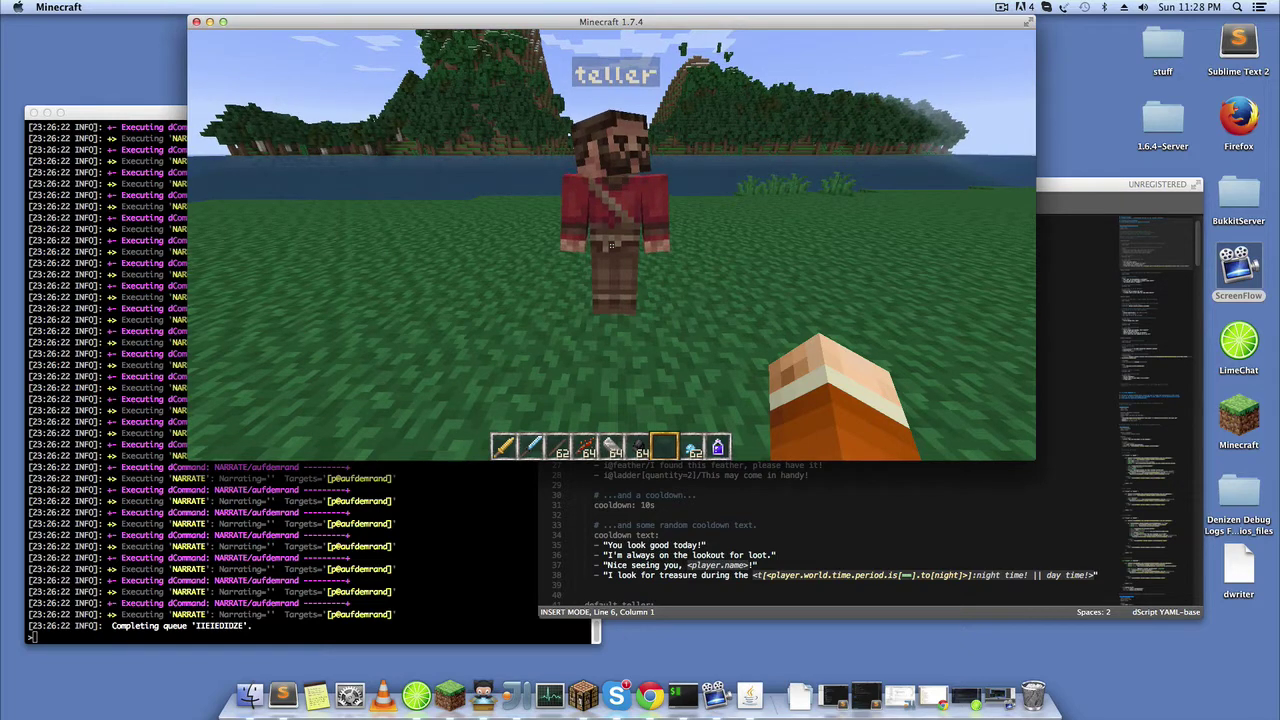
key("t")
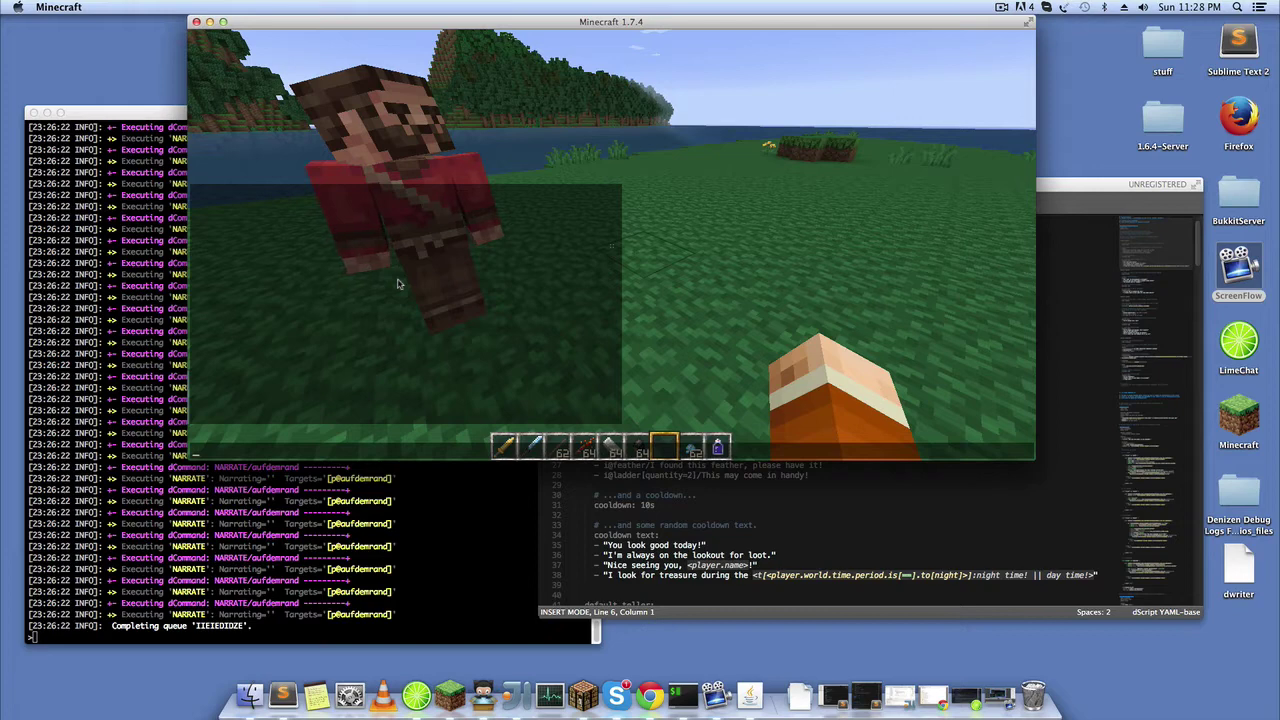
key("Escape")
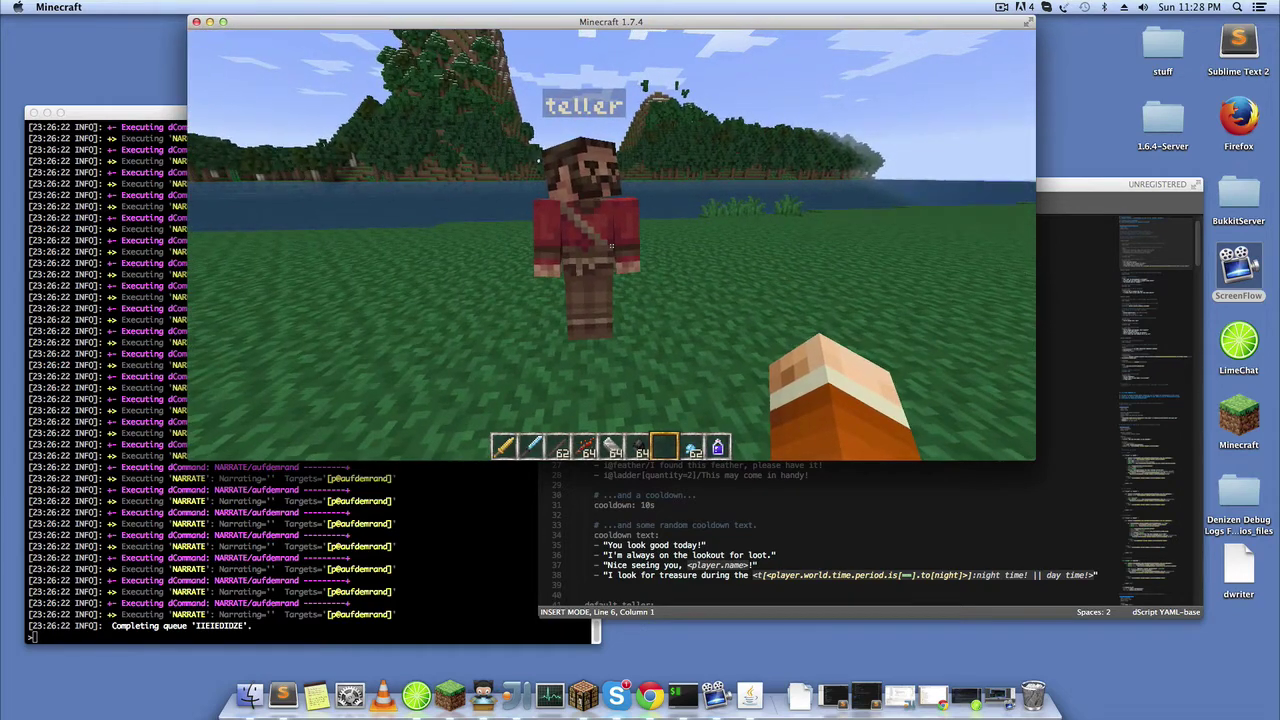
key("t")
- Switch to Sublime Text 2, highlight the "helpful citizen configuration:" node name, and read the notes beneath it
left_click(885, 495)
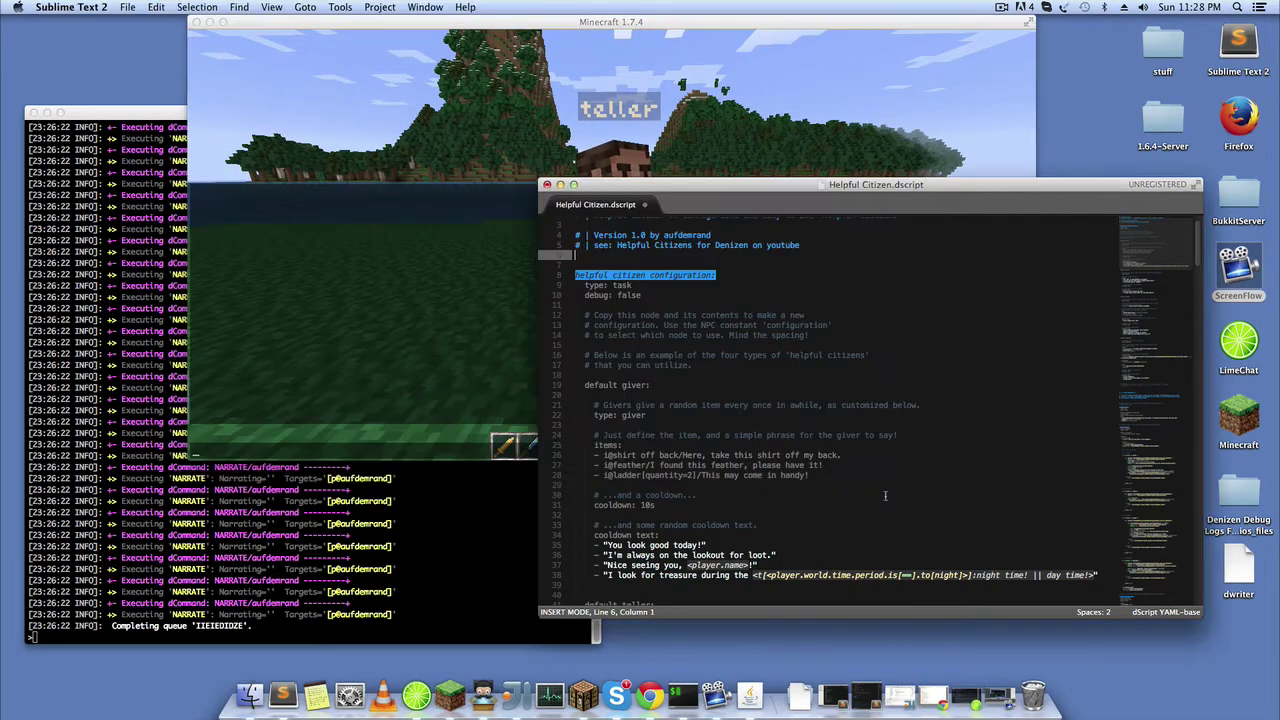
scroll(821, 424, "up", 1)
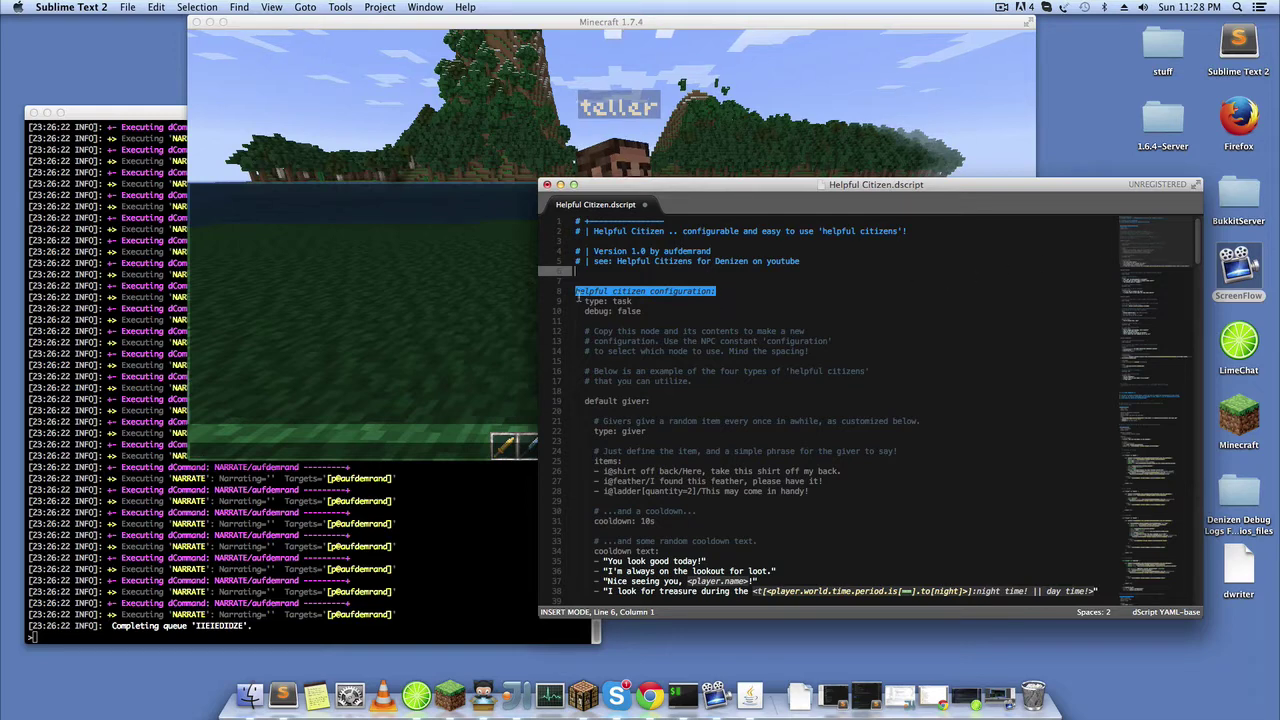
left_click_drag(716, 291, 577, 292)
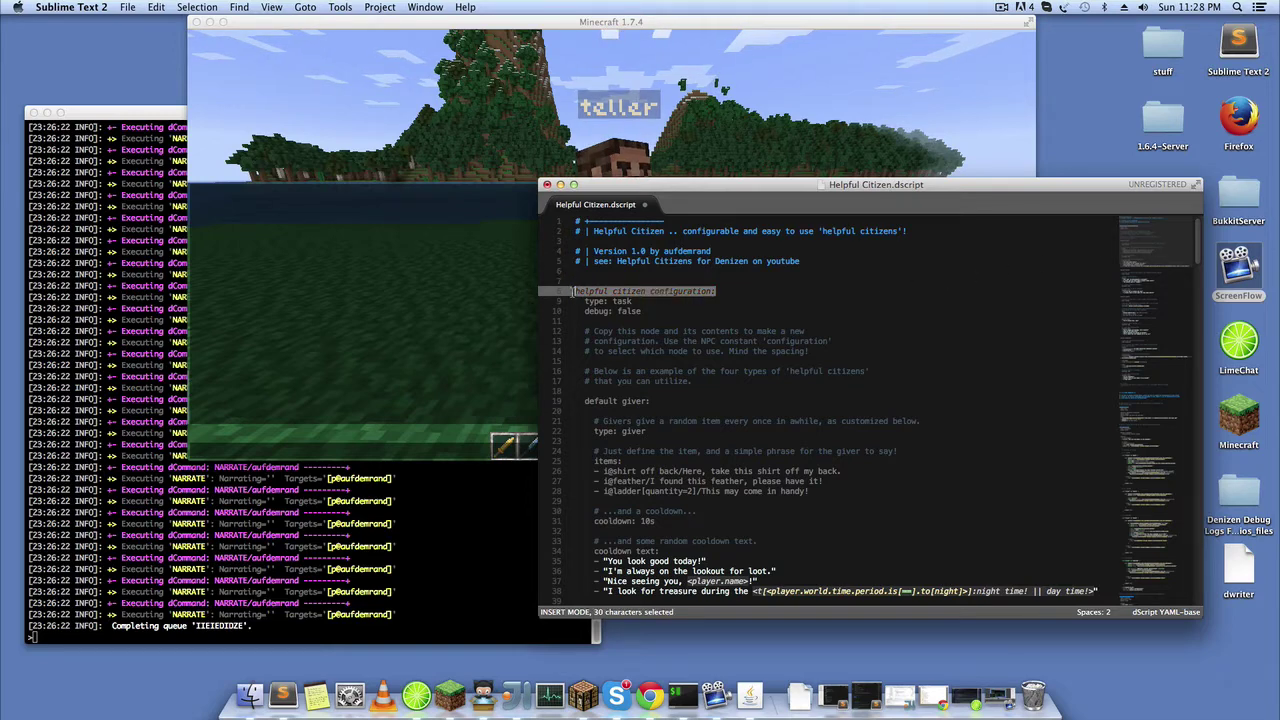
scroll(622, 323, "down", 3)
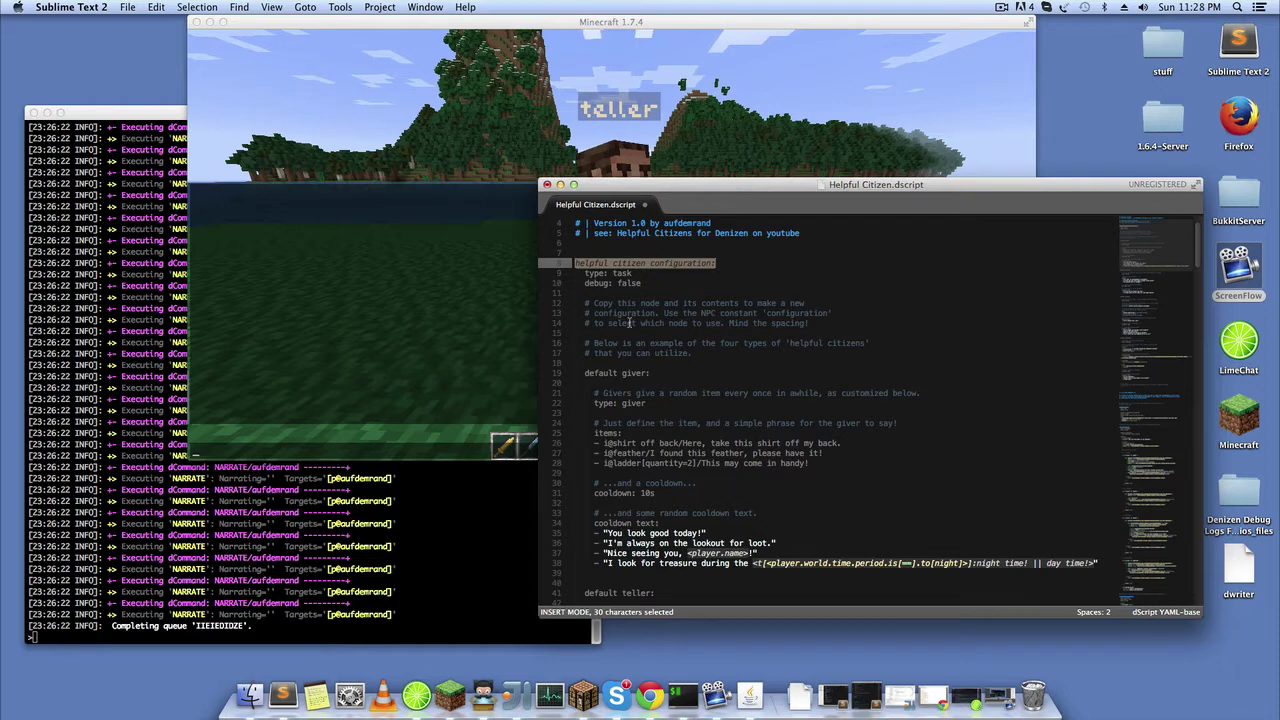
- Switch to Minecraft and list the teller NPC's constants with the /npc constant command
left_click(406, 323)
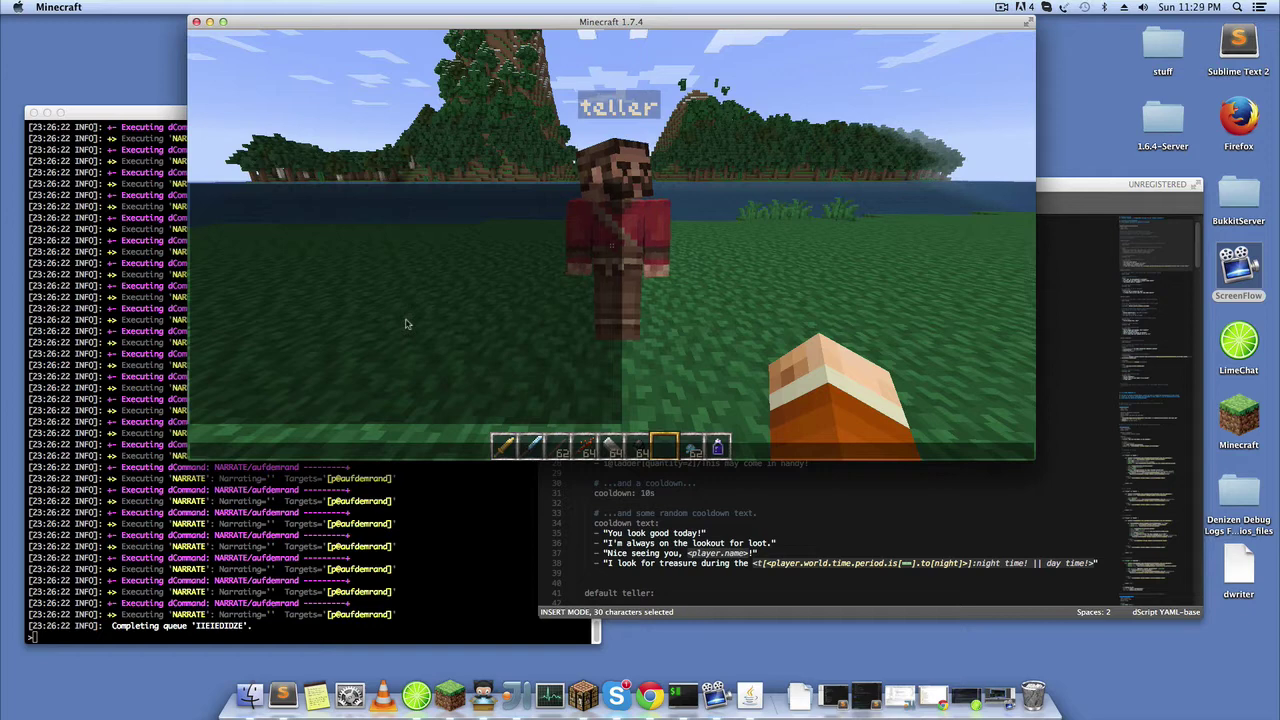
type("n")
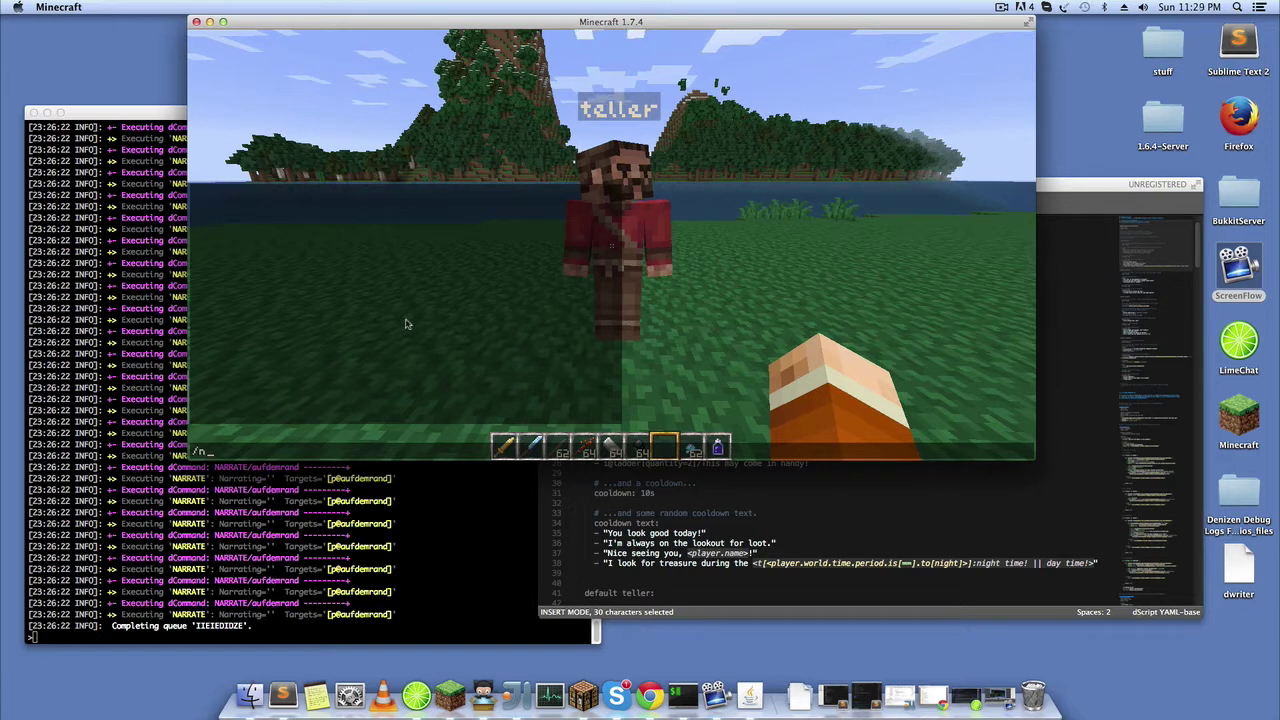
type("pc constants")
key("Return")
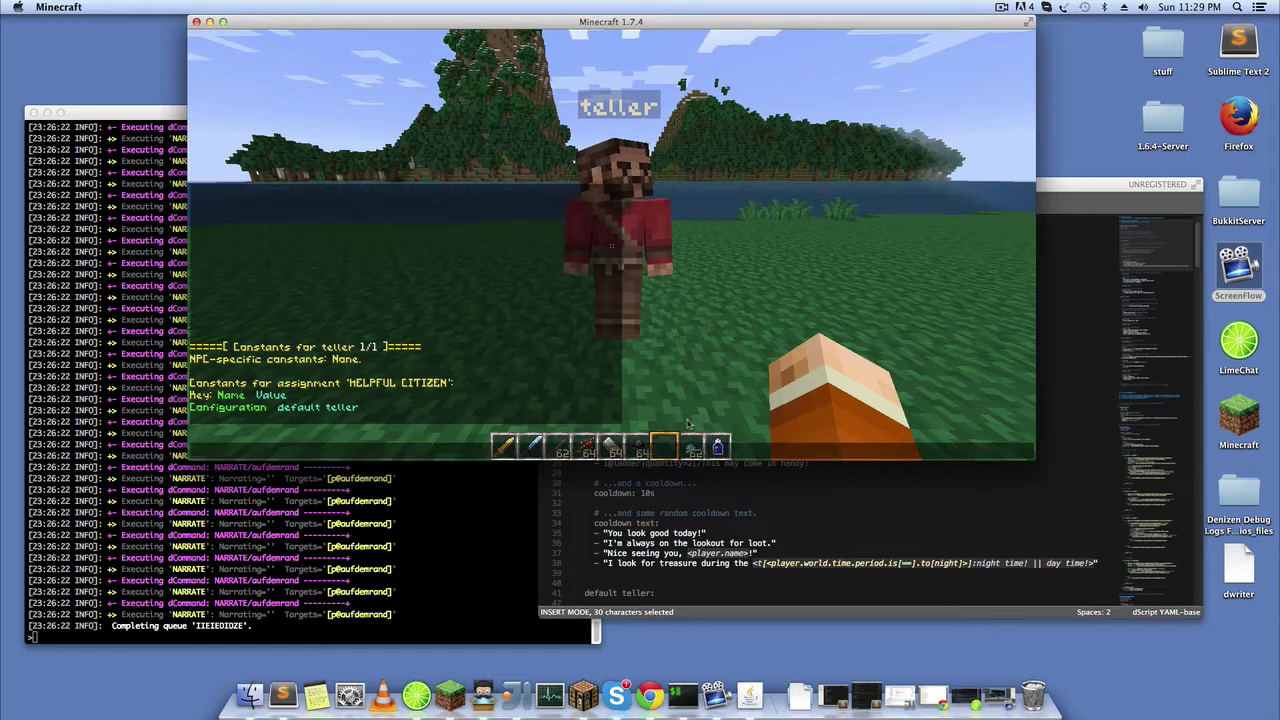
- Switch to Sublime Text 2 and examine the default giver and default teller nodes in the script
key("super+Tab")
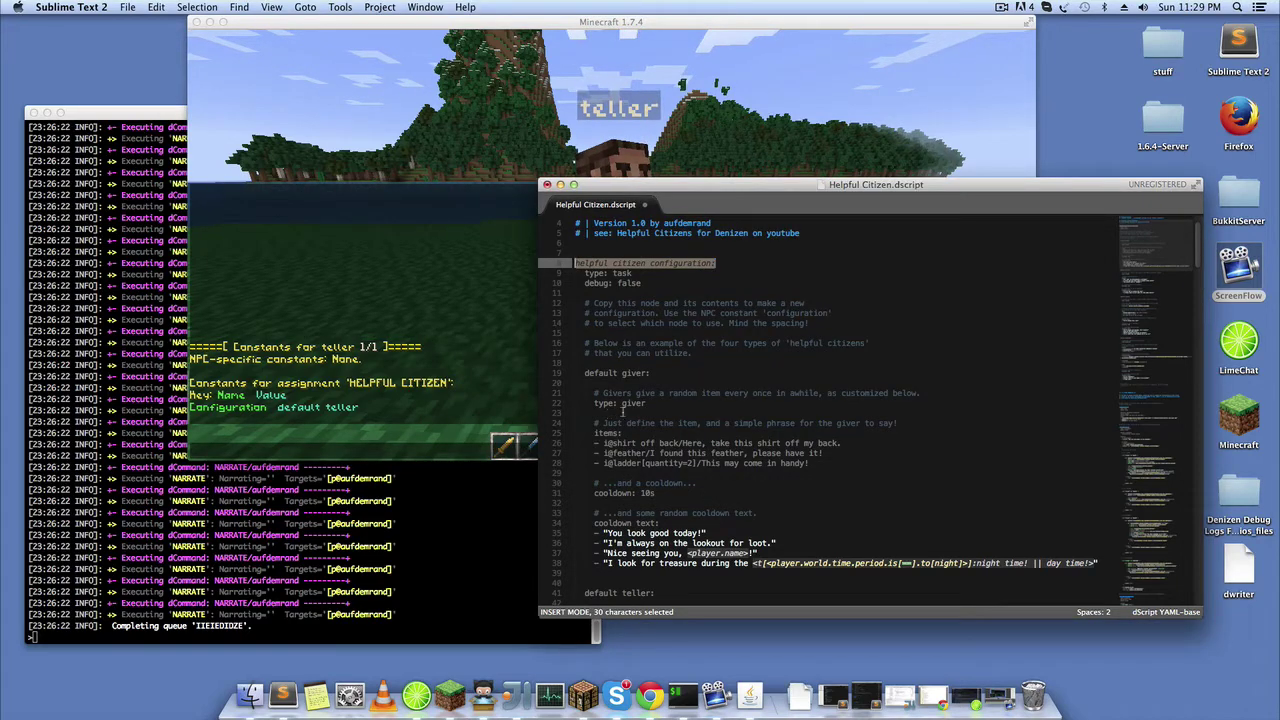
scroll(640, 388, "up", 1)
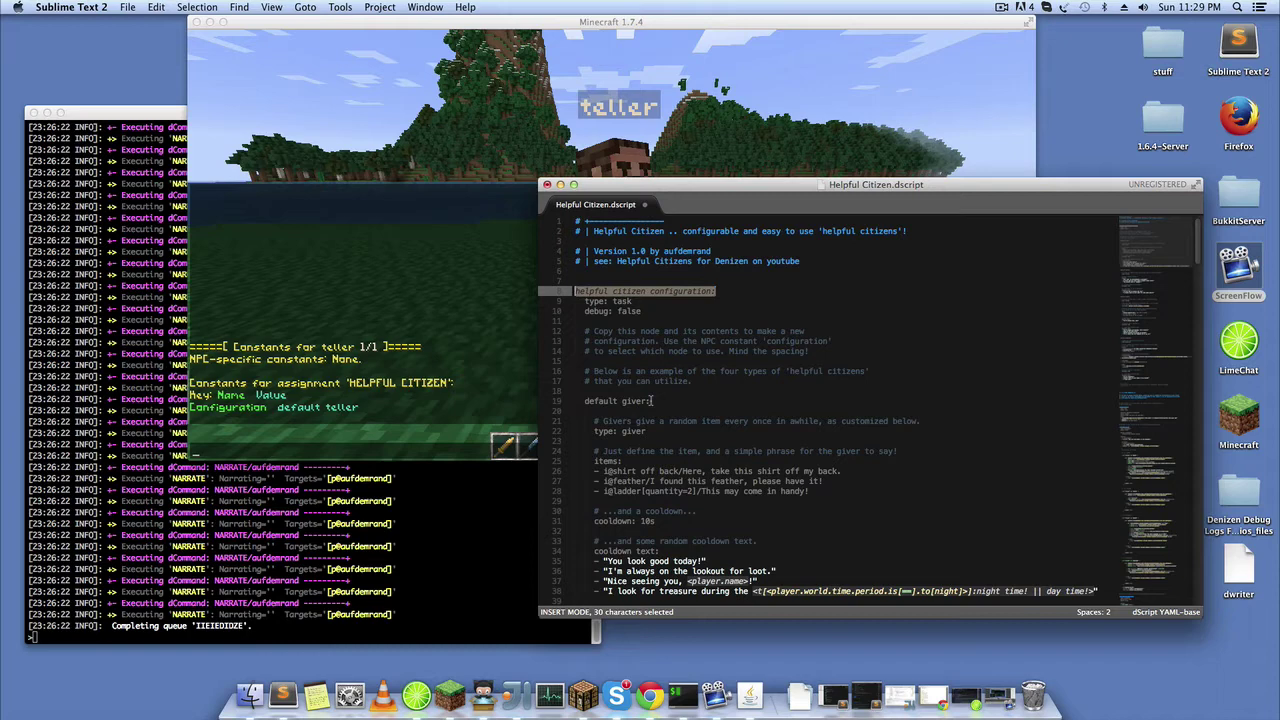
scroll(650, 356, "down", 1)
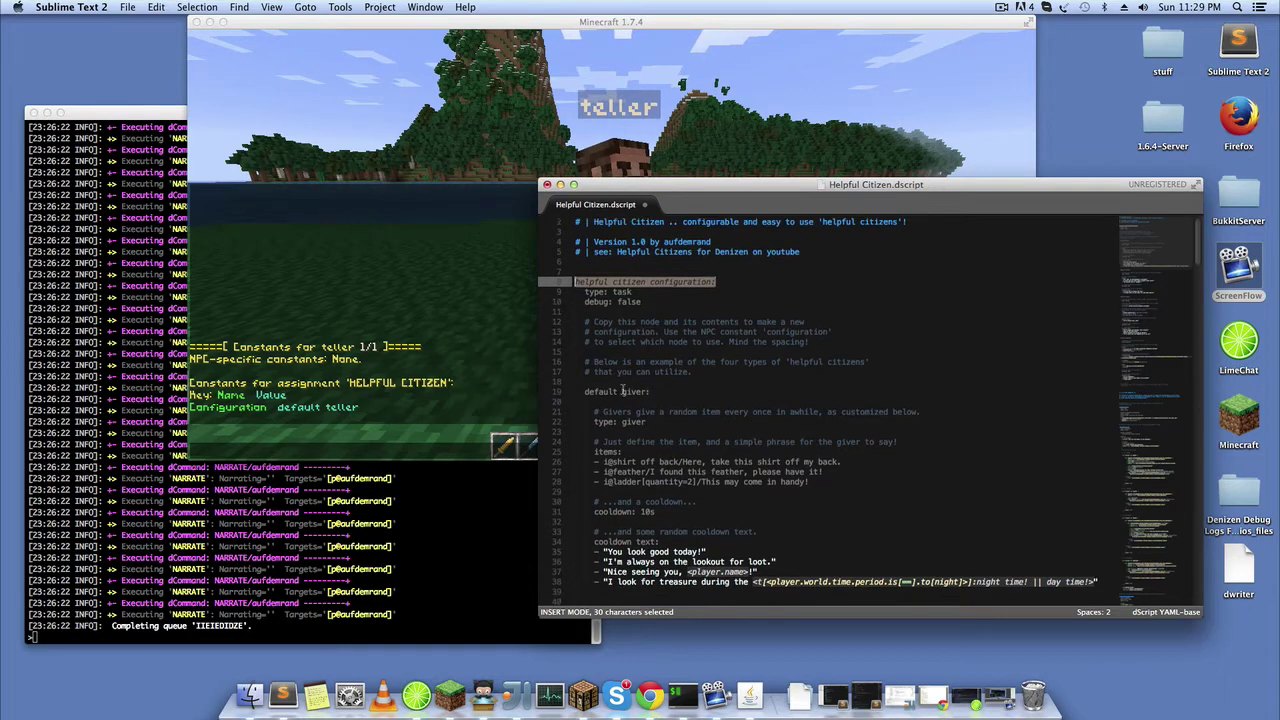
left_click_drag(584, 382, 651, 382)
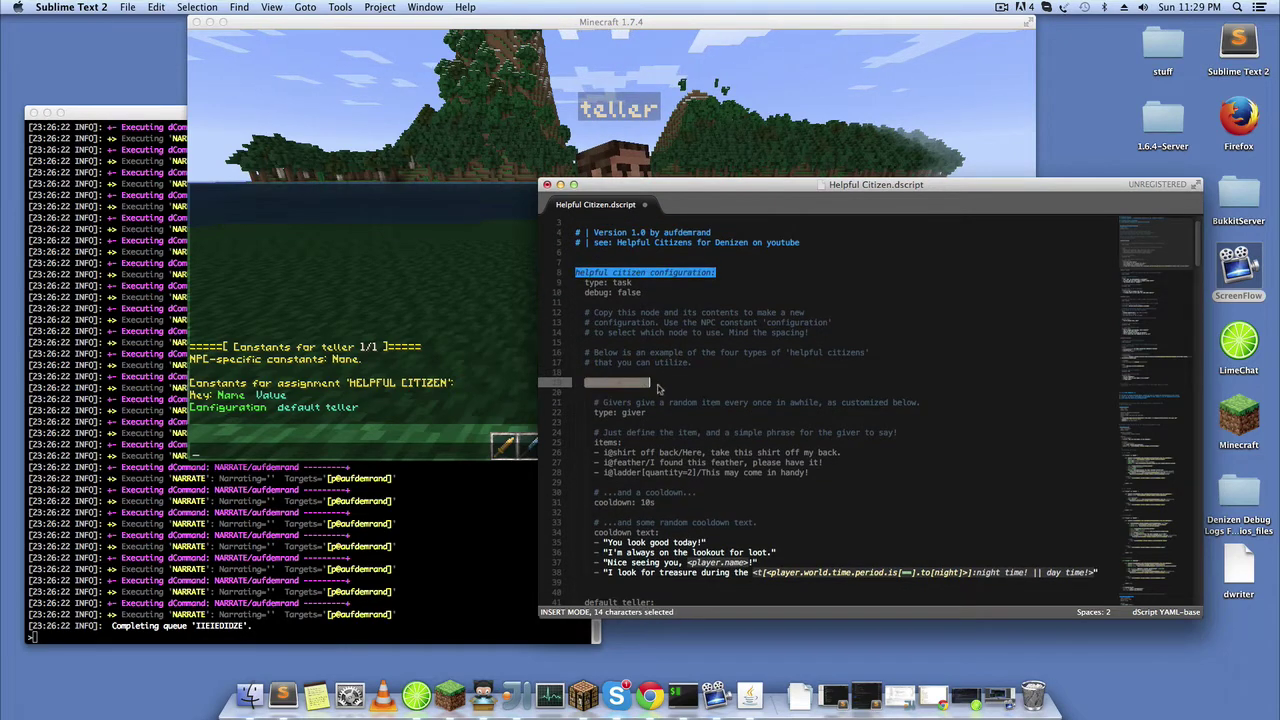
scroll(670, 410, "down", 1)
scroll(681, 430, "down", 3)
left_click(686, 357)
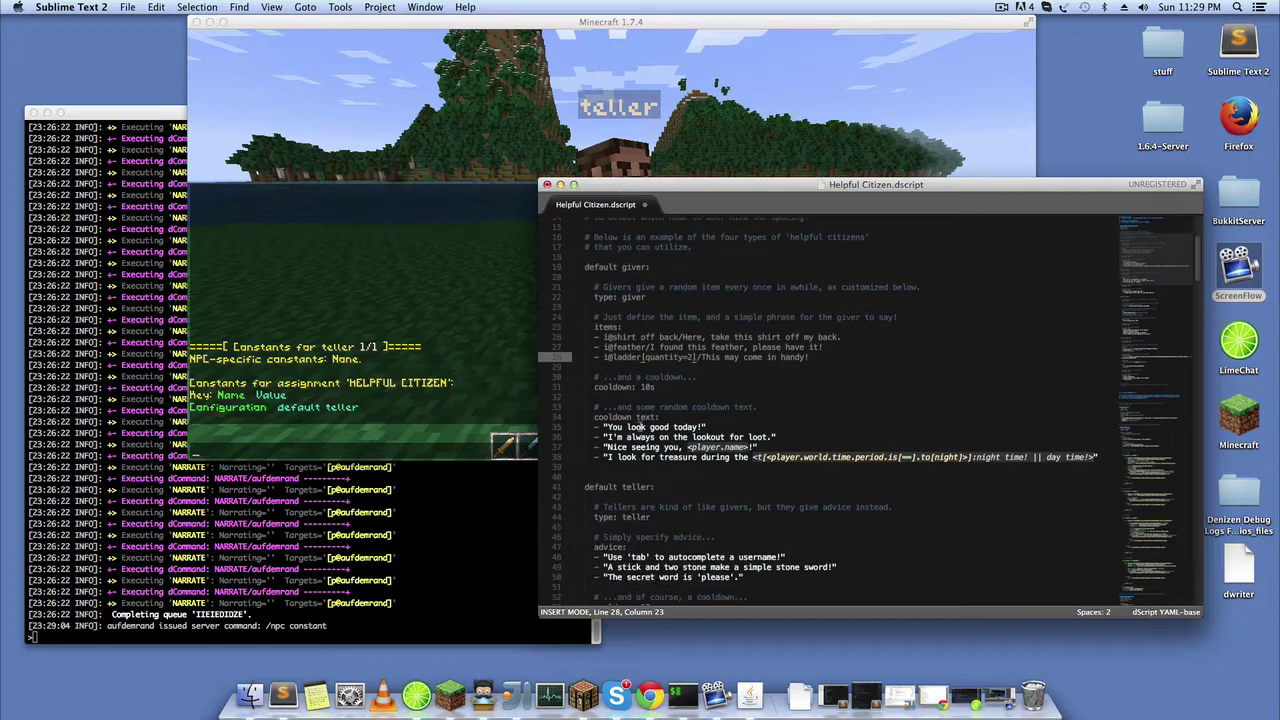
scroll(613, 492, "down", 6)
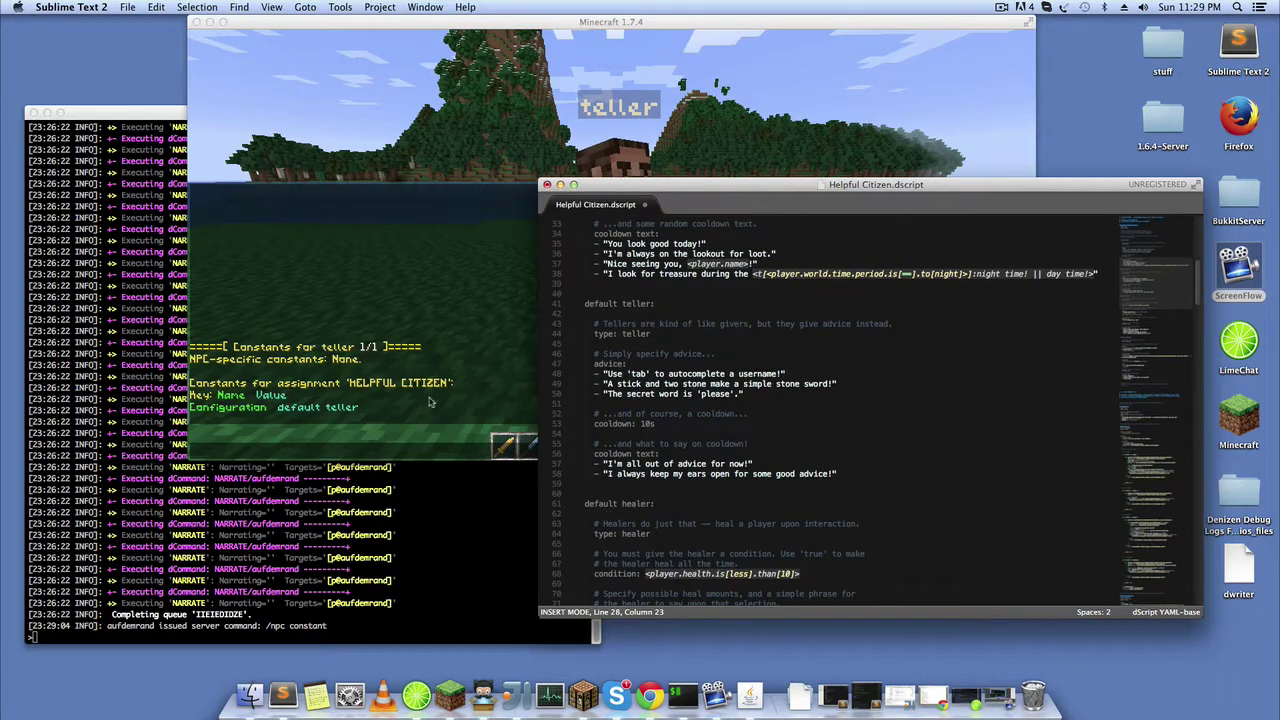
scroll(591, 414, "up", 3)
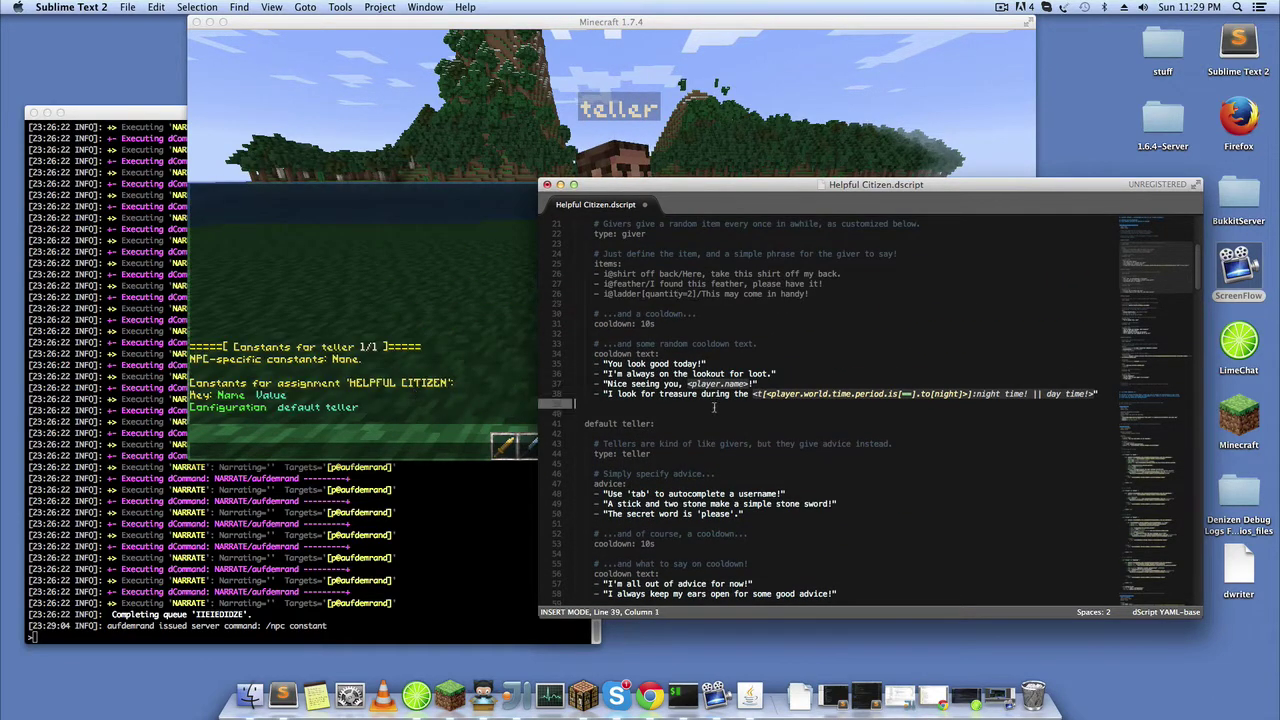
left_click(591, 402)
scroll(591, 398, "up", 4)
scroll(591, 400, "up", 2)
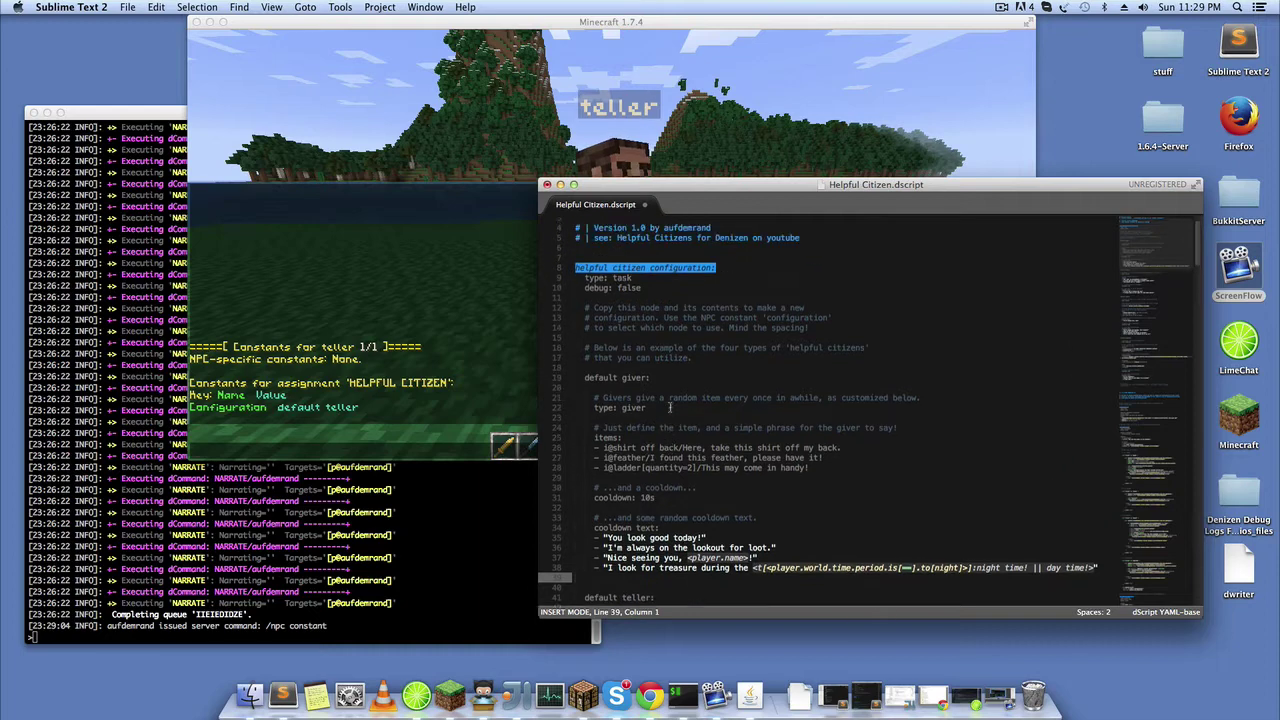
- Switch to Minecraft and set the teller NPC's constant with /npc constant --set configuration --value 'default teller'
left_click(424, 422)
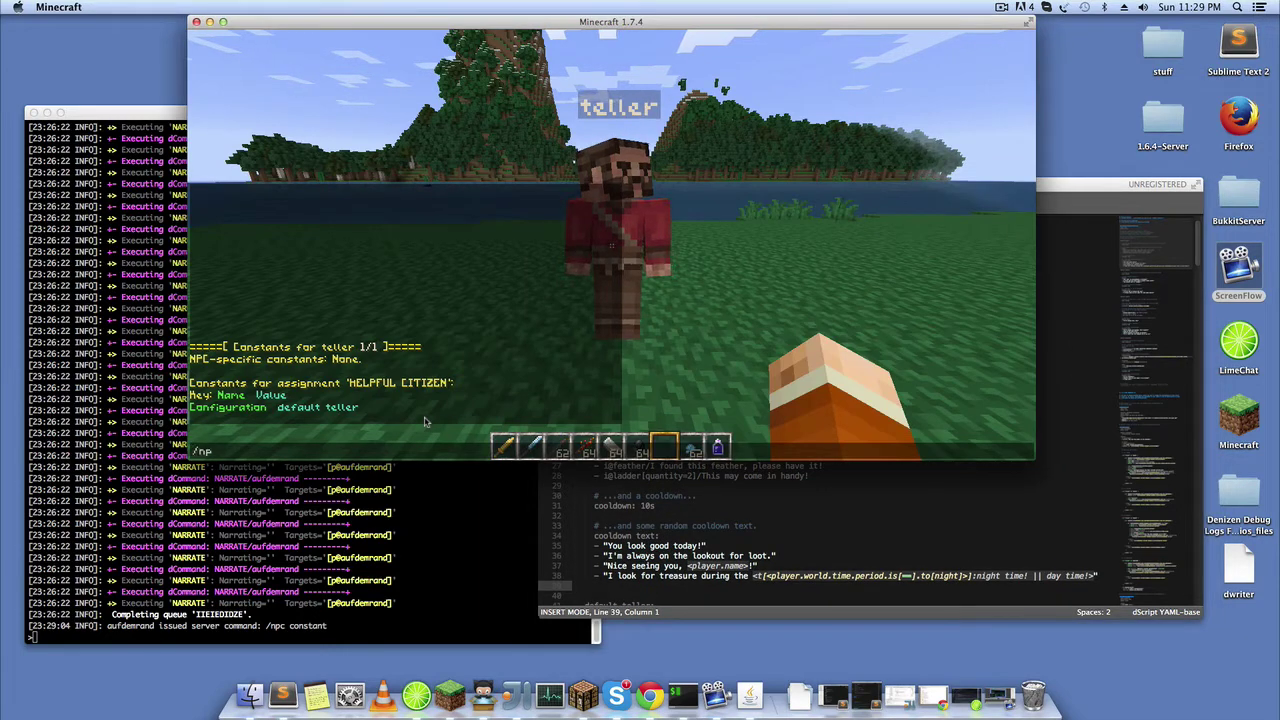
type("npc constant")
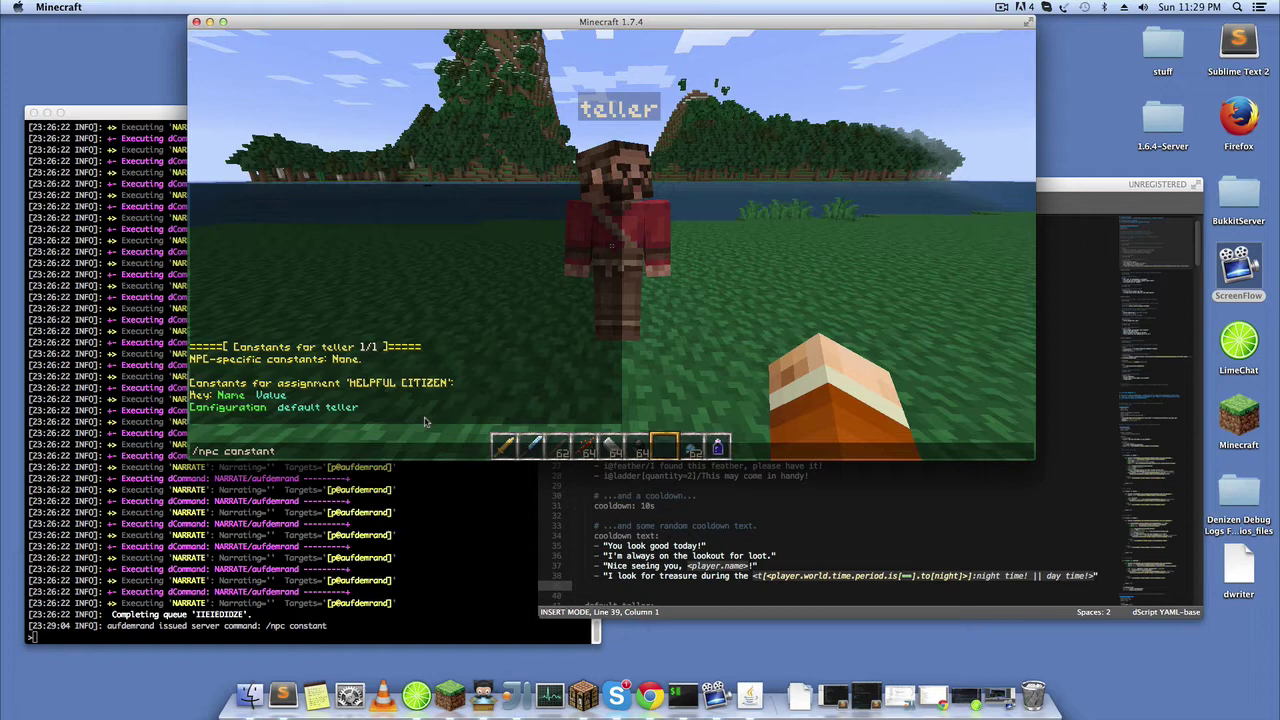
type(" --set")
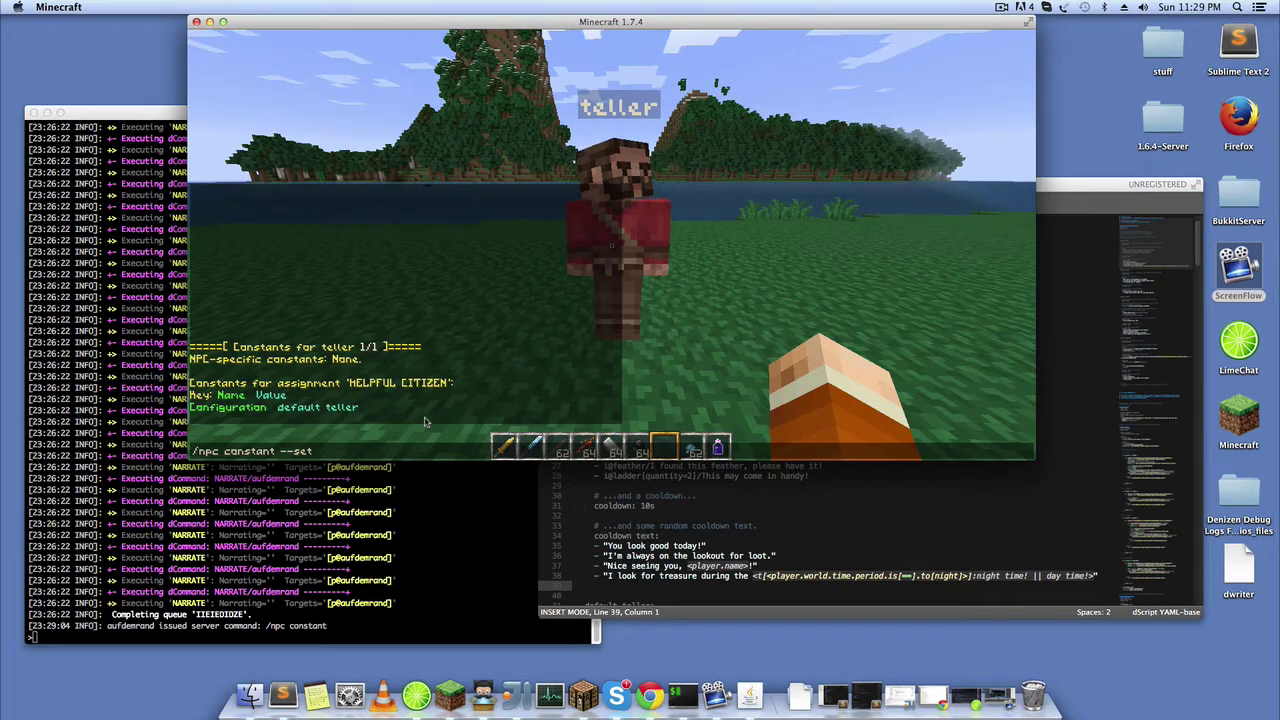
type("constant --set con")
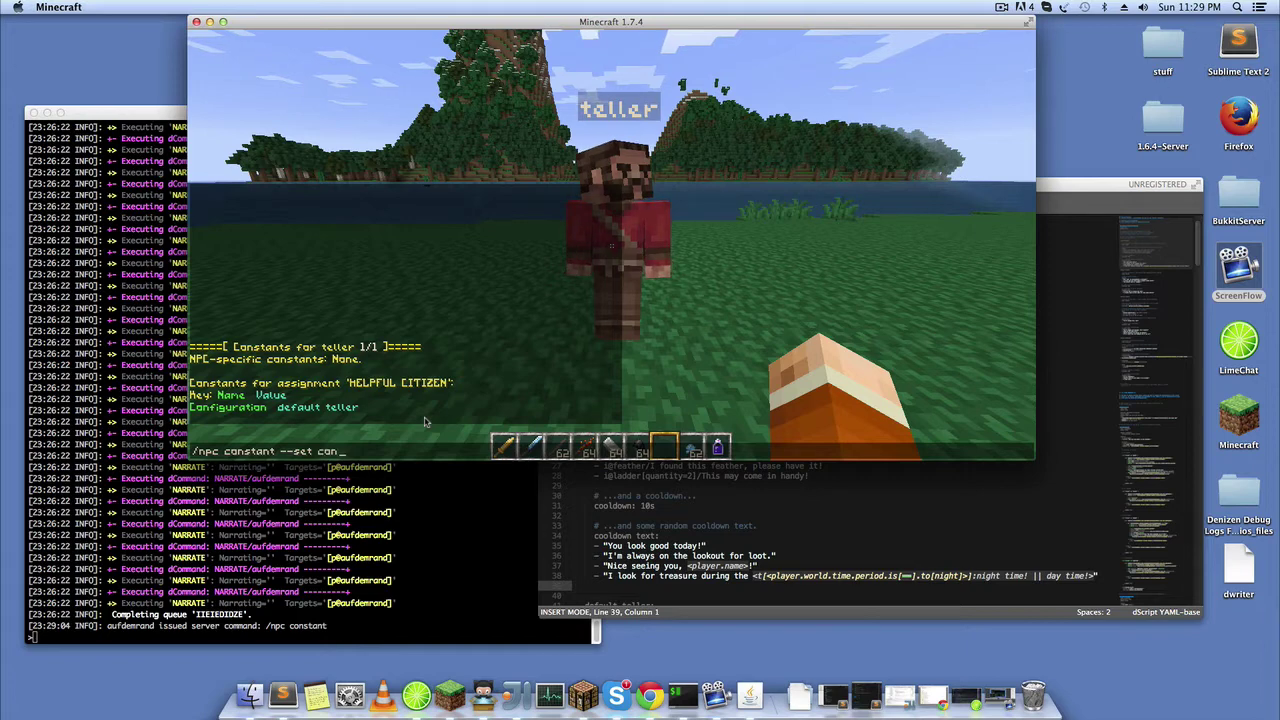
type("figuratio")
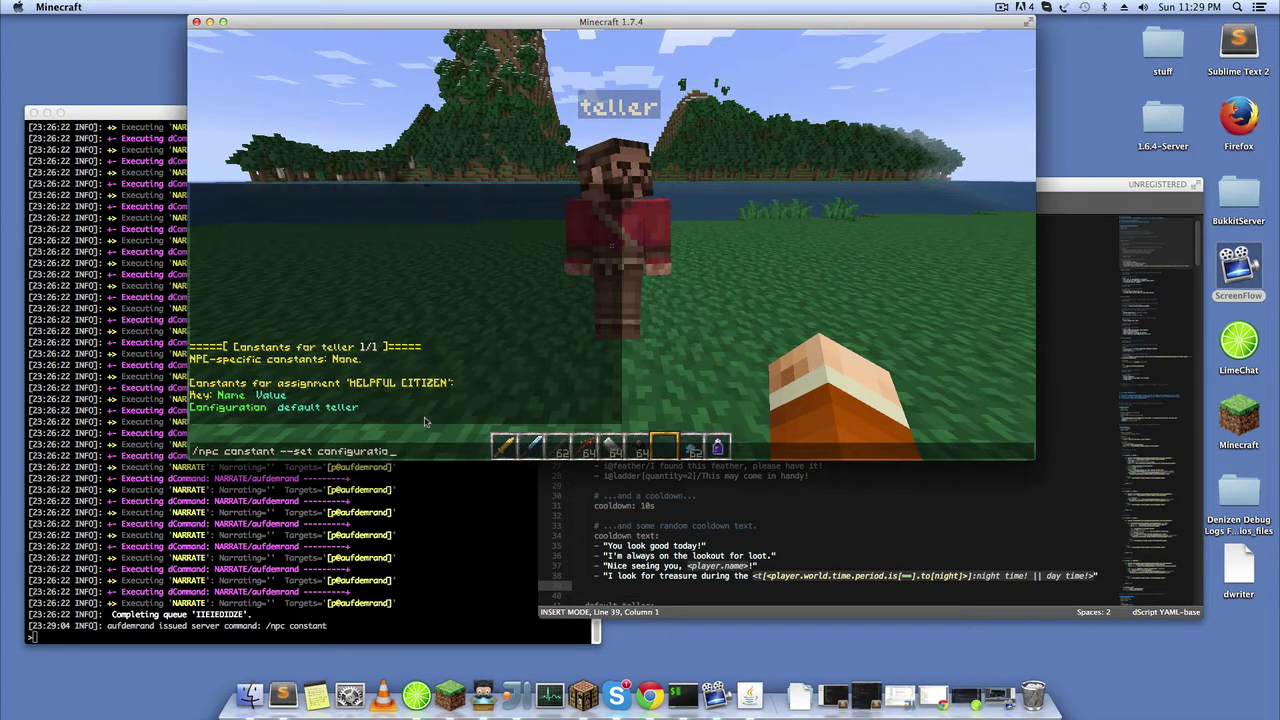
type("n --value '")
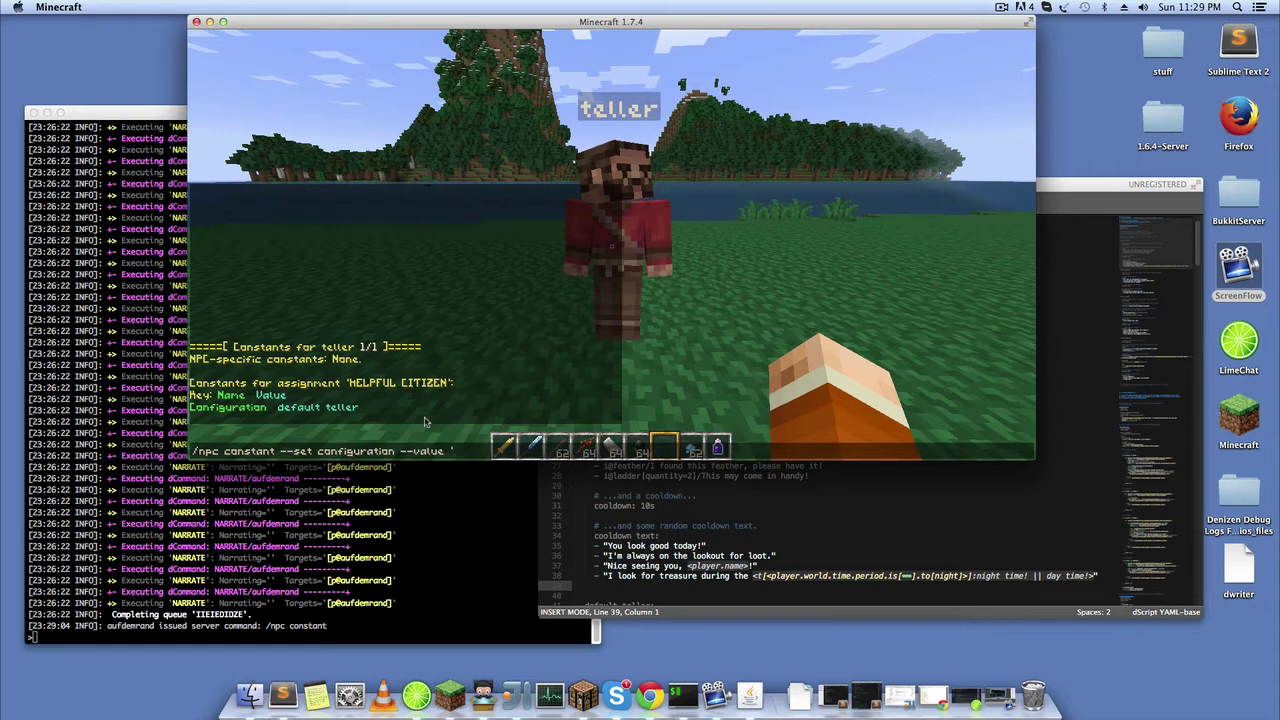
type("defa")
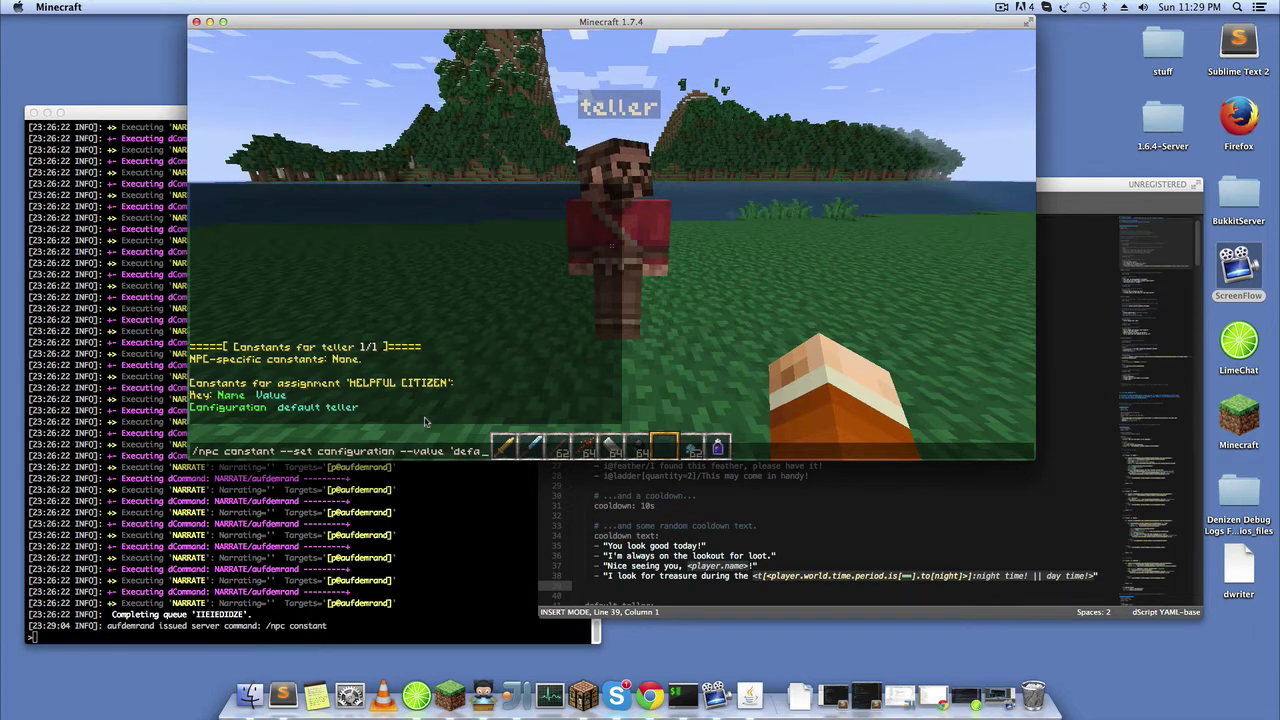
type("ult teller'")
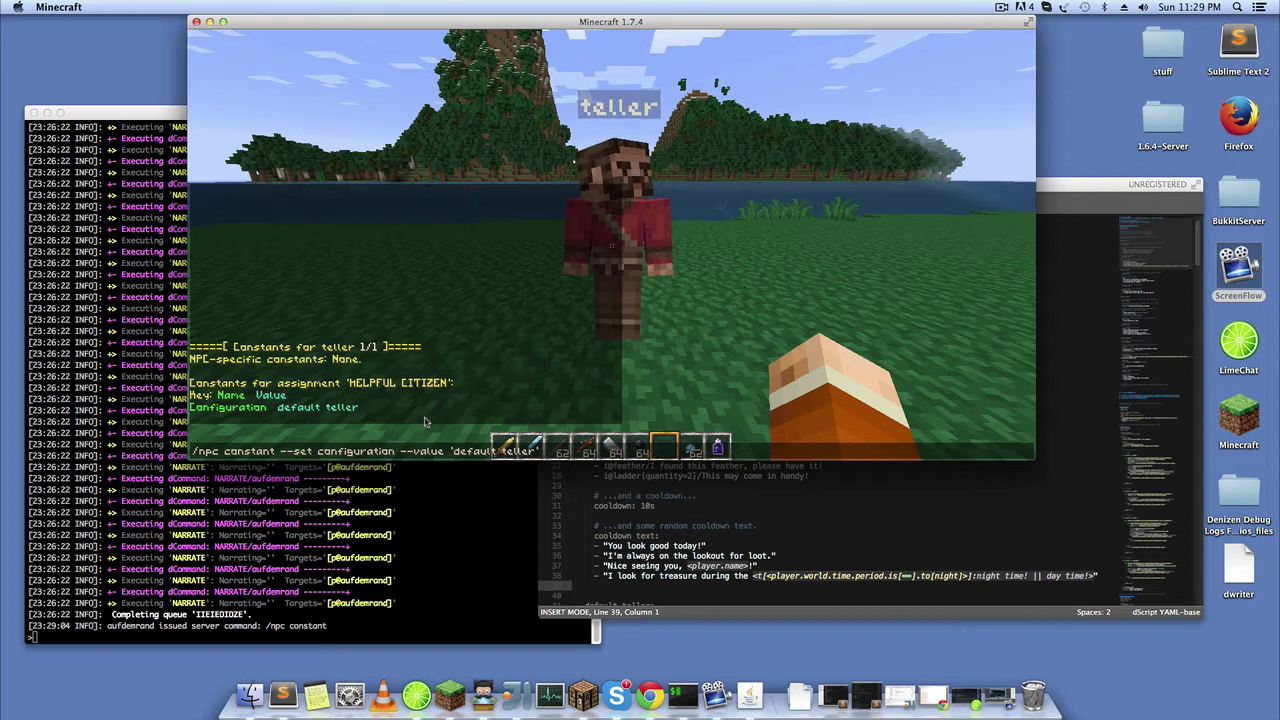
key("Return")
key("t")
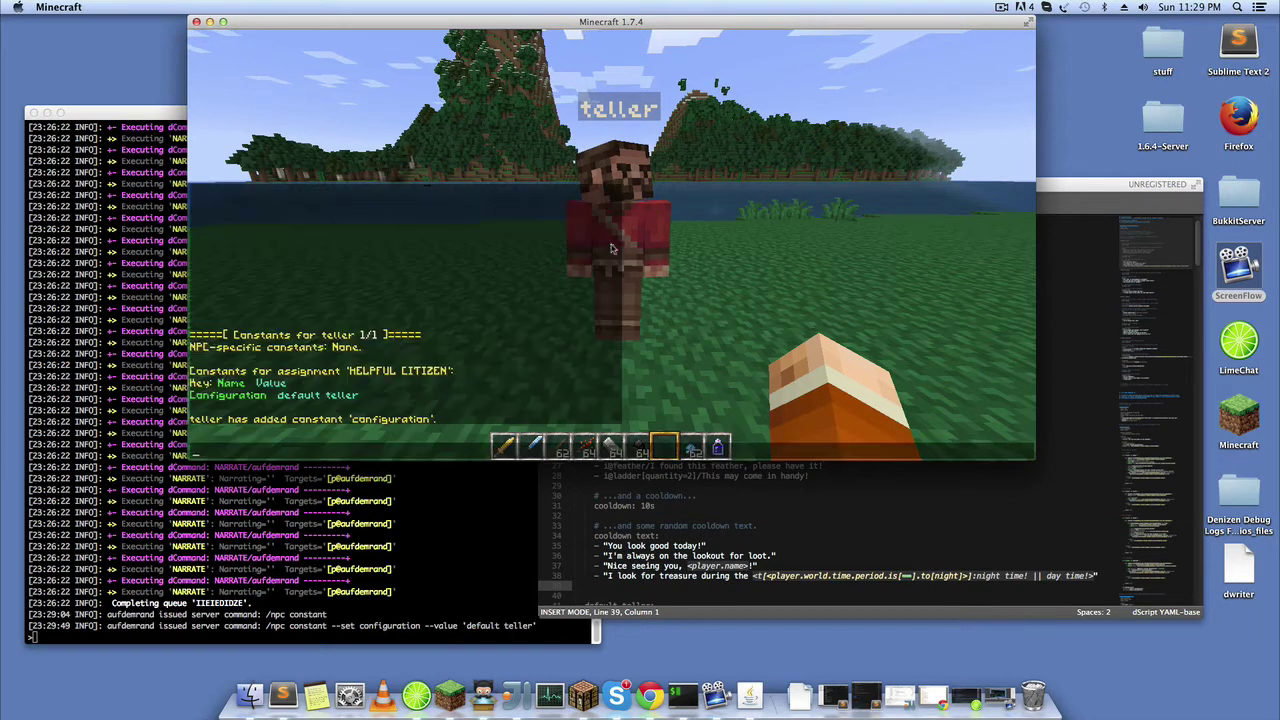
- Review the default teller node's advice and cooldown settings in Sublime Text 2, and return to Minecraft
left_click(741, 545)
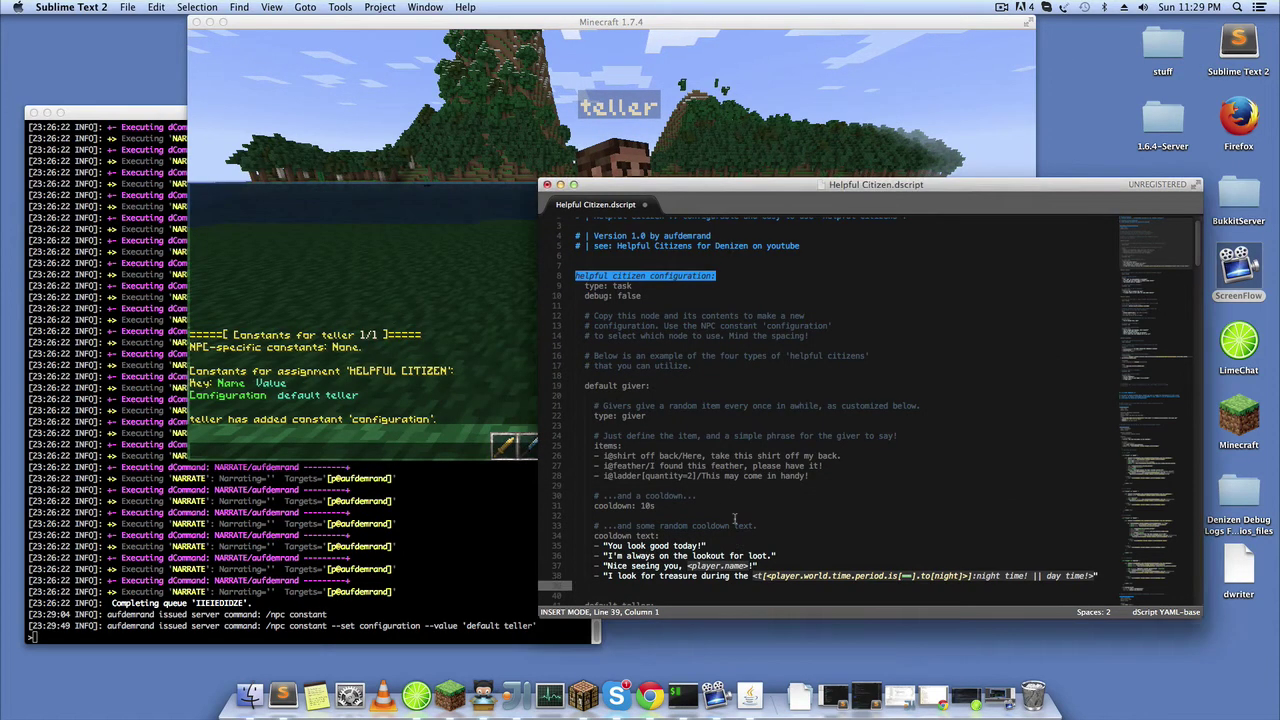
scroll(730, 485, "down", 3)
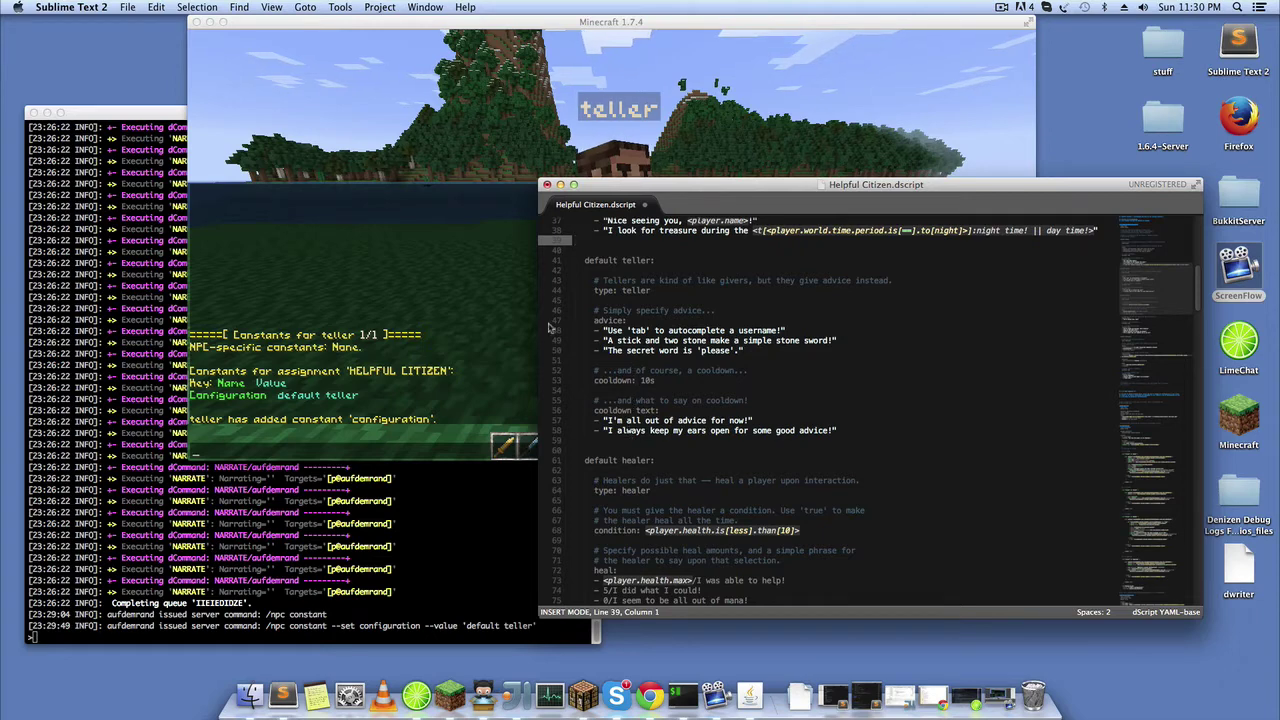
key("super+Tab")
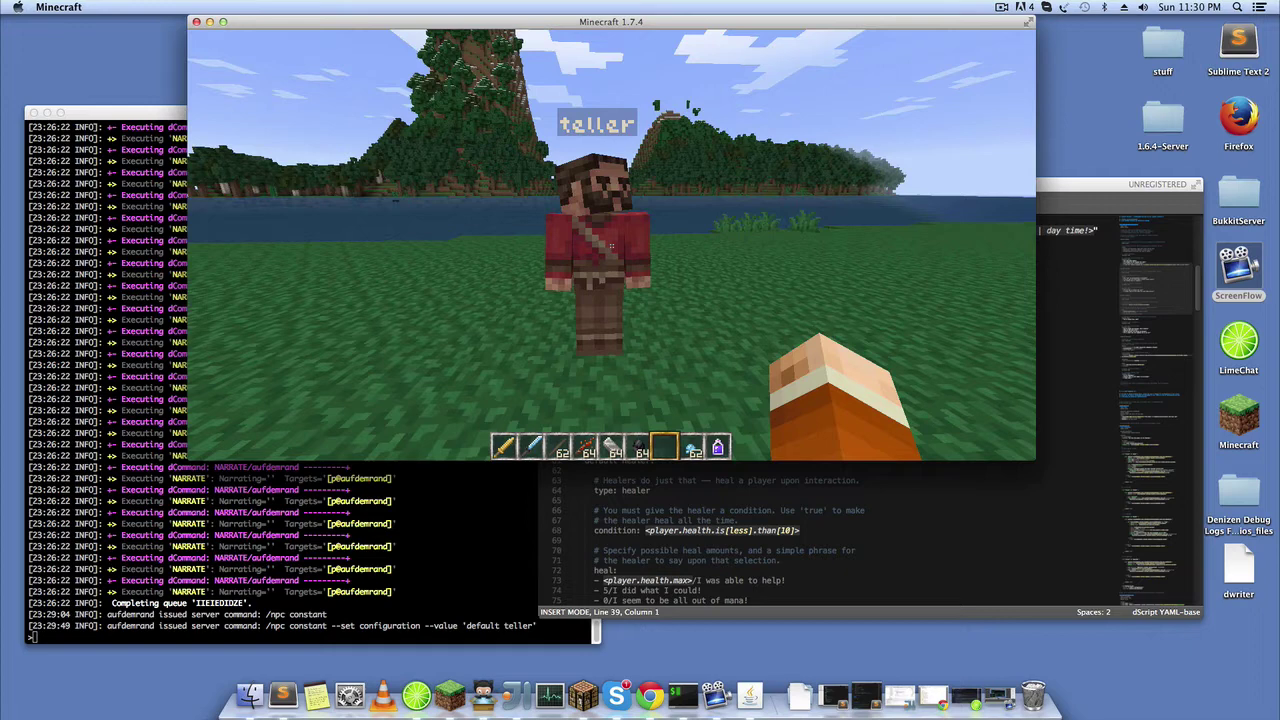
- Ask the teller NPC for advice, check the secret word advice line in Sublime Text 2, and return to Minecraft
right_click(611, 245)
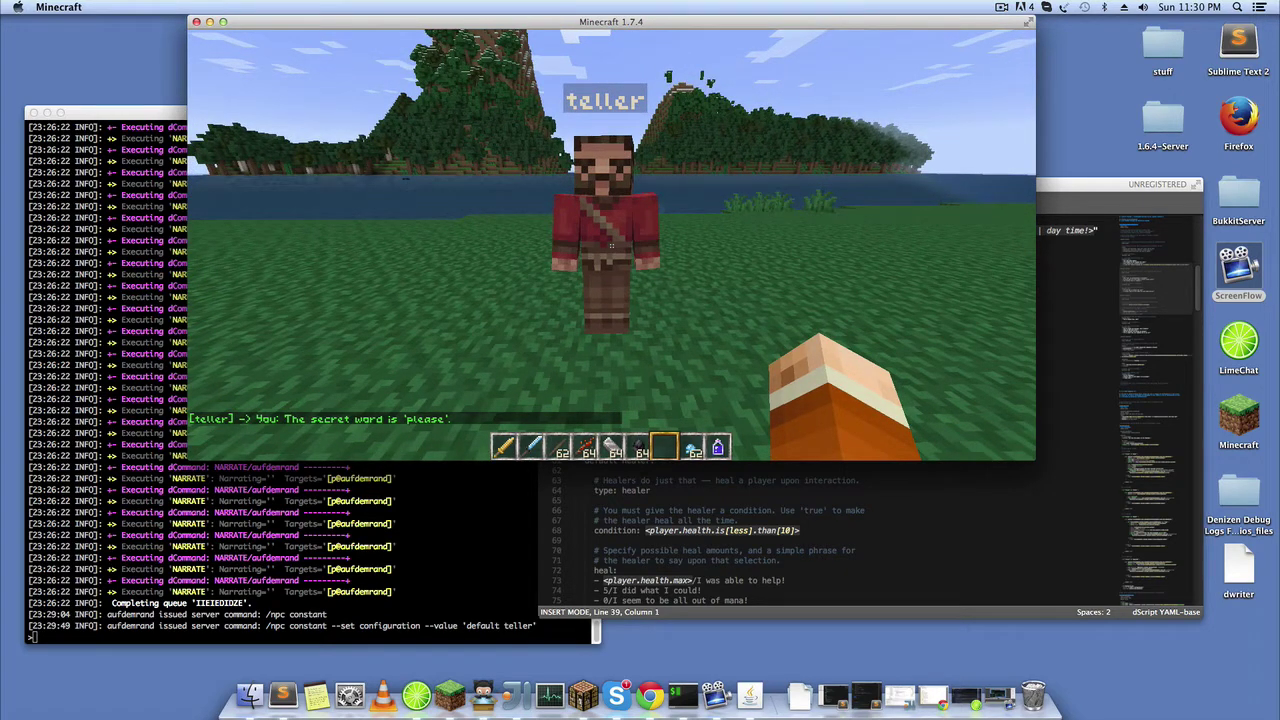
key("t")
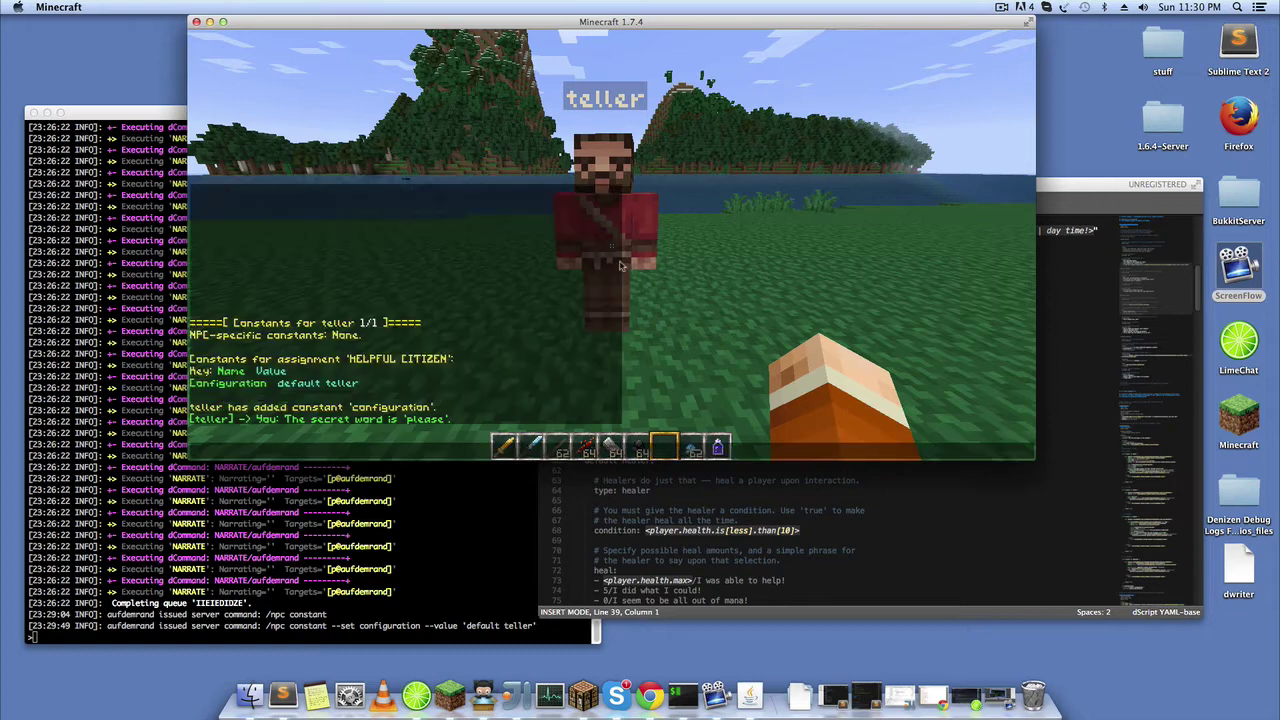
left_click(738, 481)
left_click_drag(744, 351, 597, 351)
left_click(520, 333)
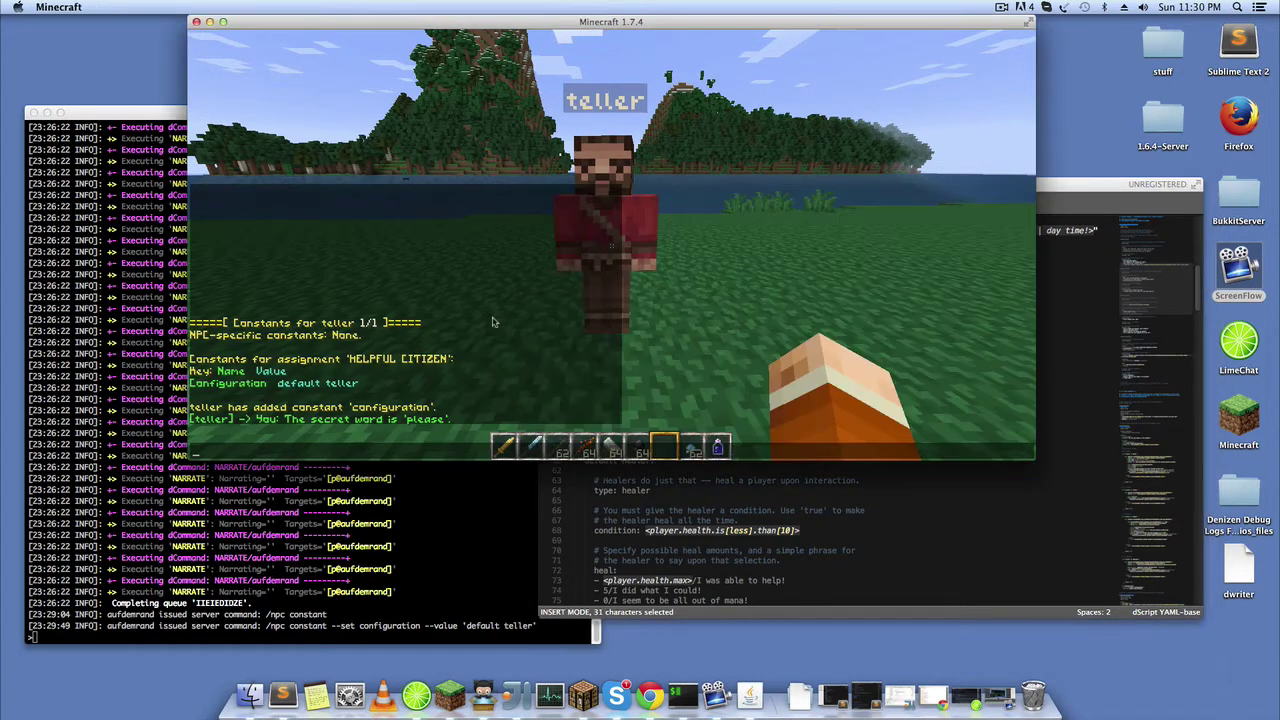
key("Escape")
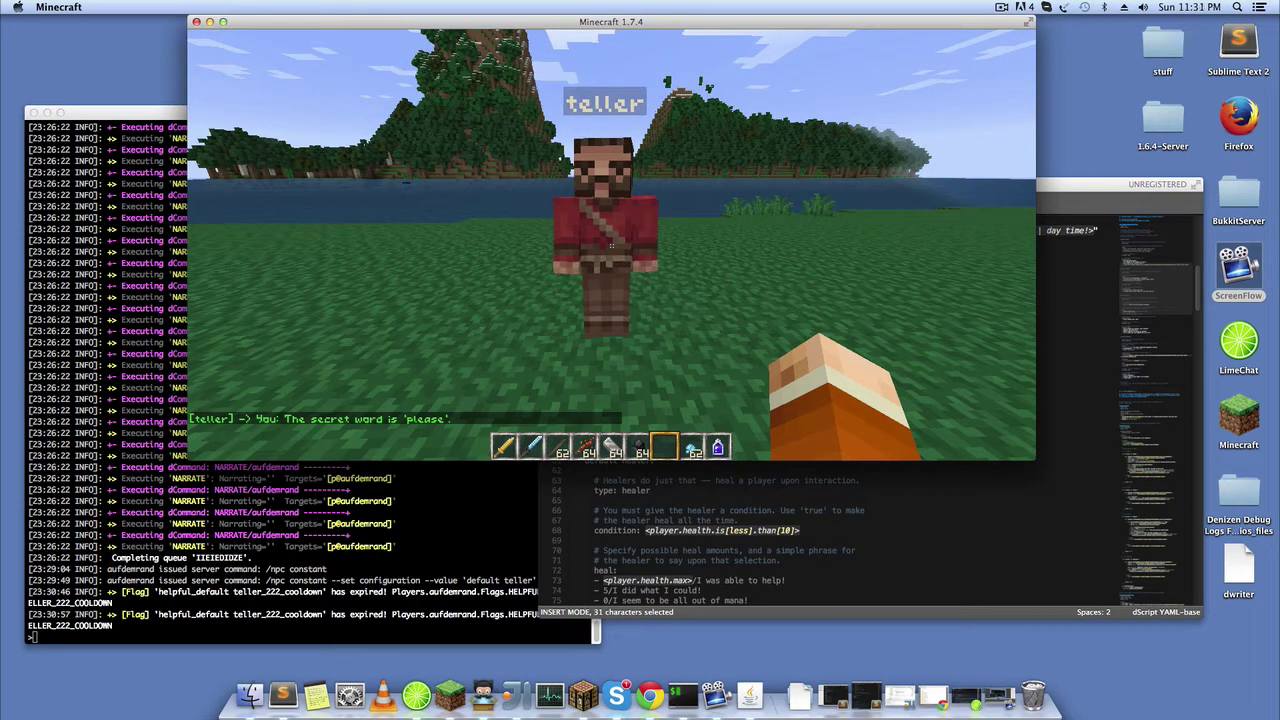
- Interact with the teller again, examine the default teller's cooldown and cooldown text in Sublime Text 2, and return to Minecraft
right_click(605, 245)
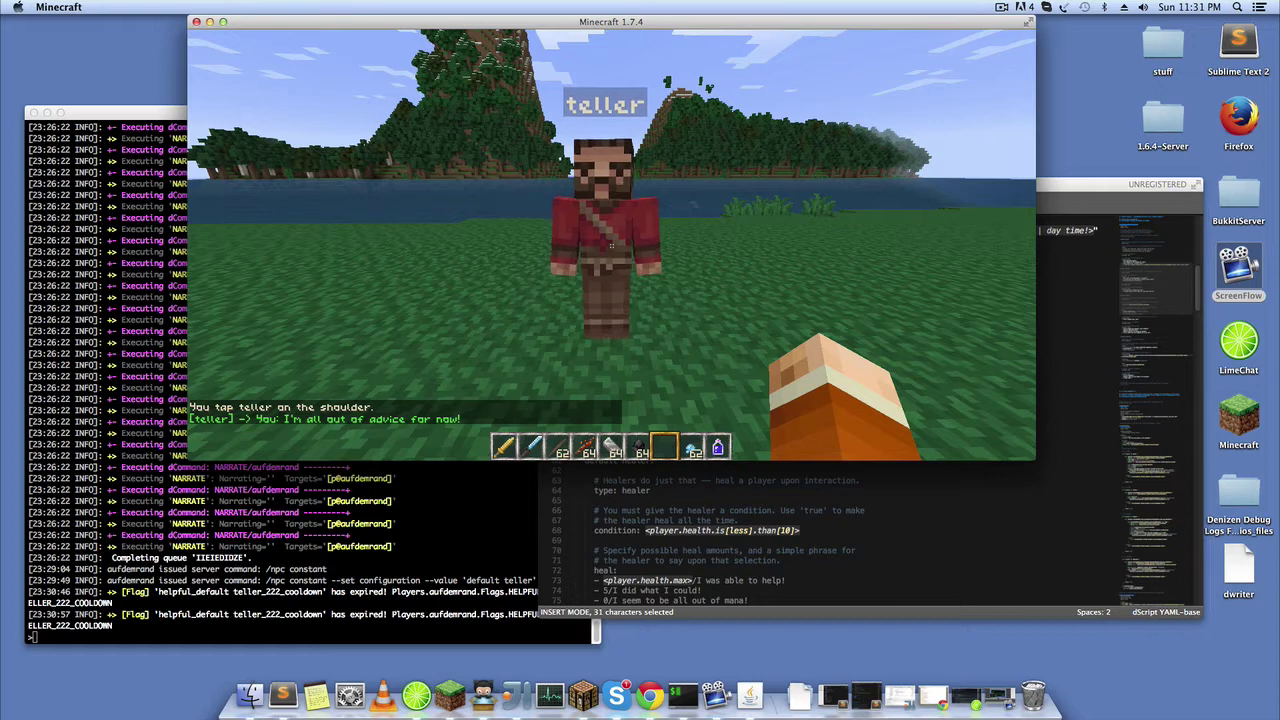
key("t")
left_click(662, 490)
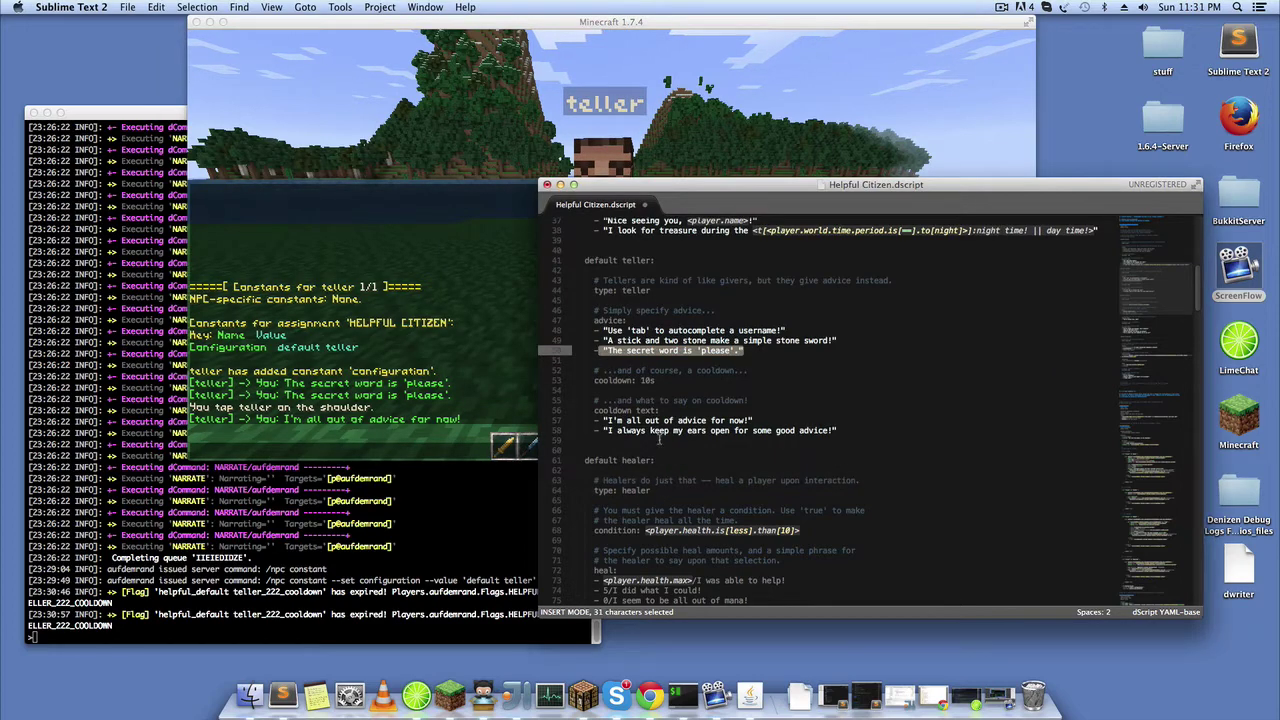
double_click(650, 381)
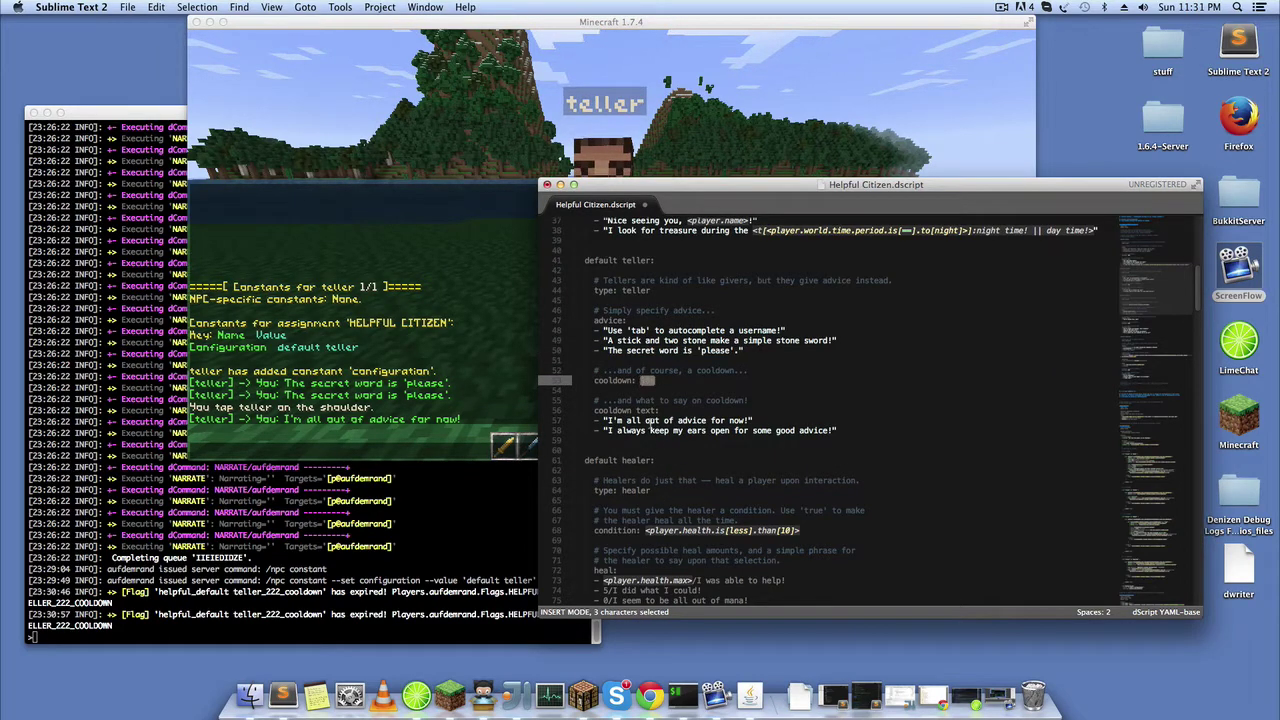
left_click(648, 421)
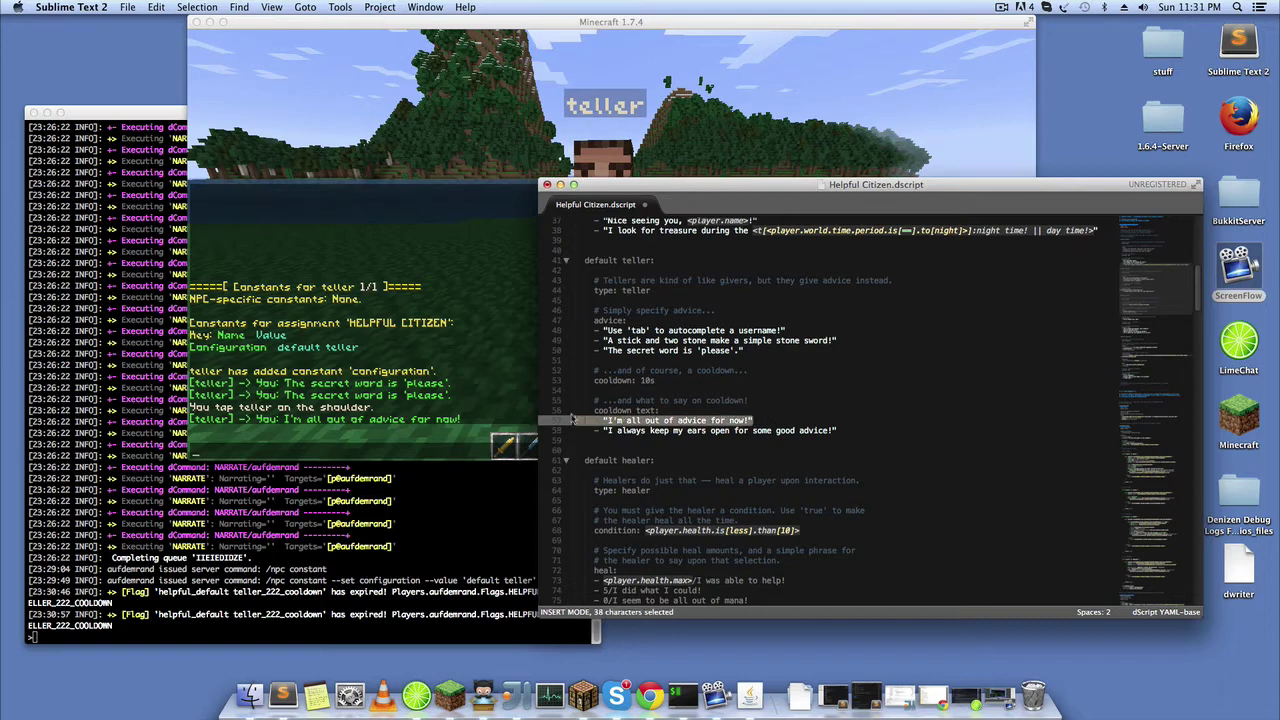
left_click(618, 410)
left_click(490, 335)
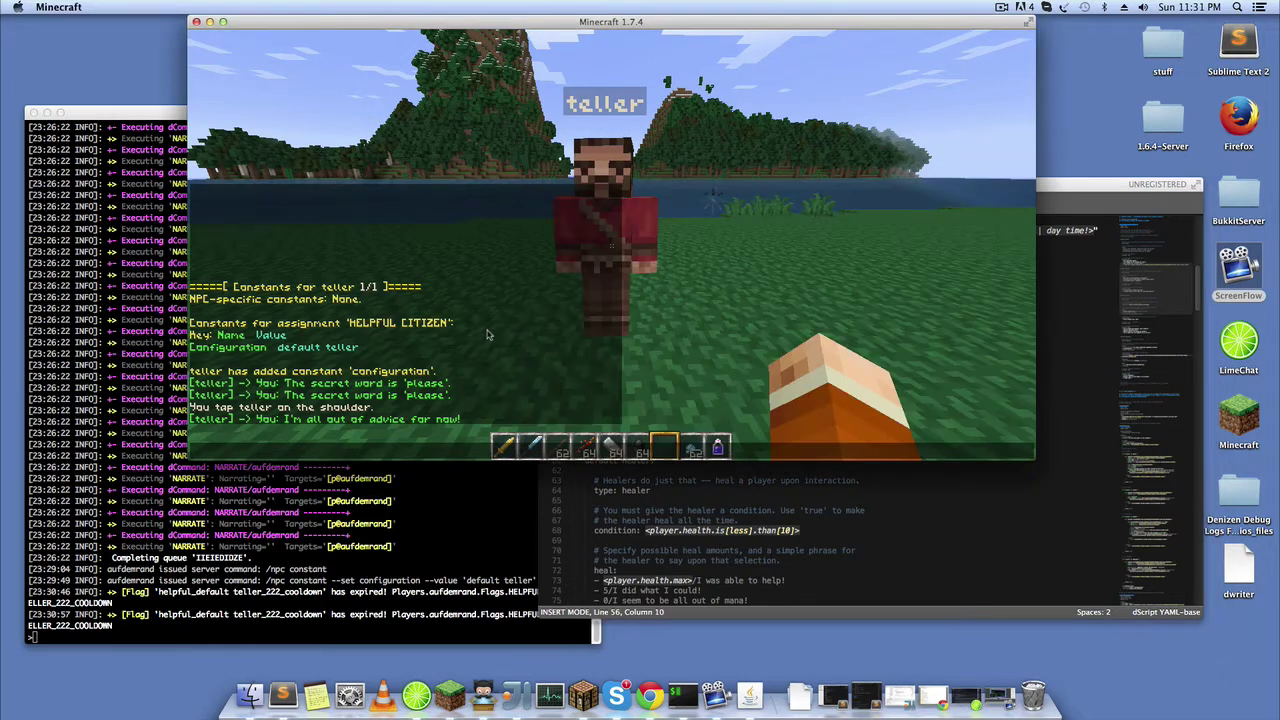
- Test the teller NPC's advice and cooldown responses by interacting with it repeatedly
right_click(611, 244)
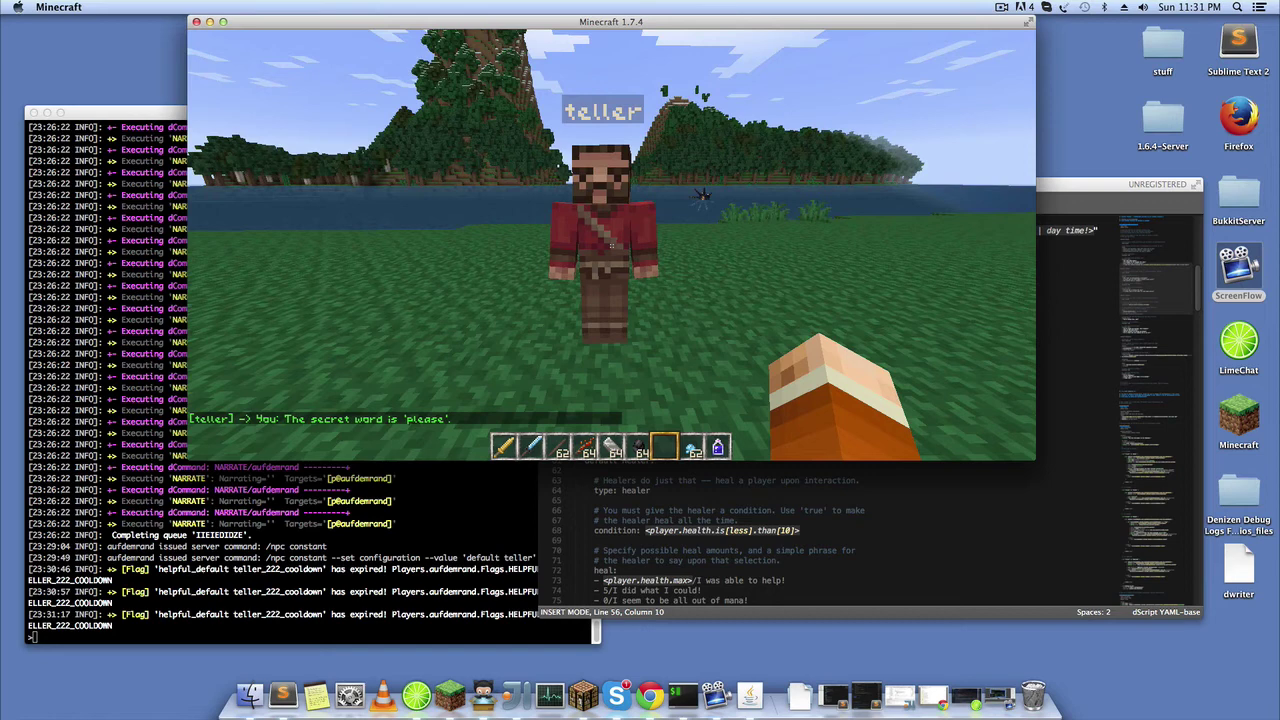
left_click(611, 244)
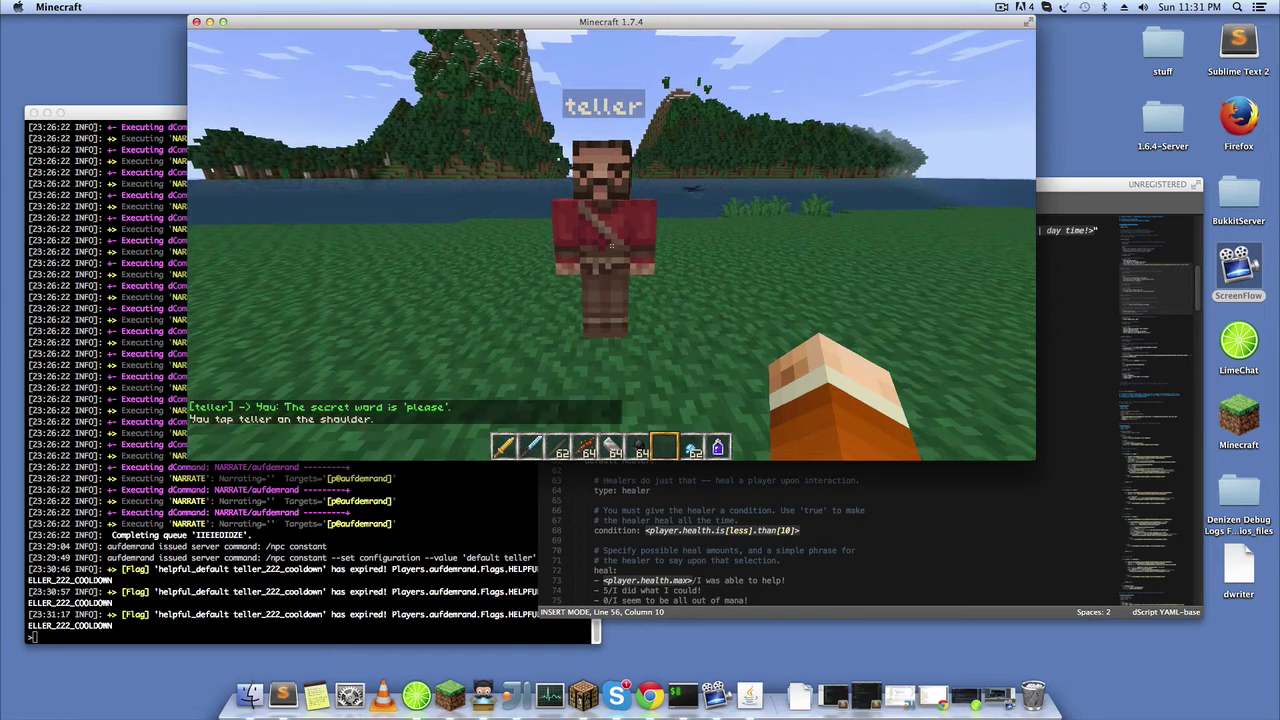
left_click(611, 244)
left_click(611, 244)
left_click(611, 244)
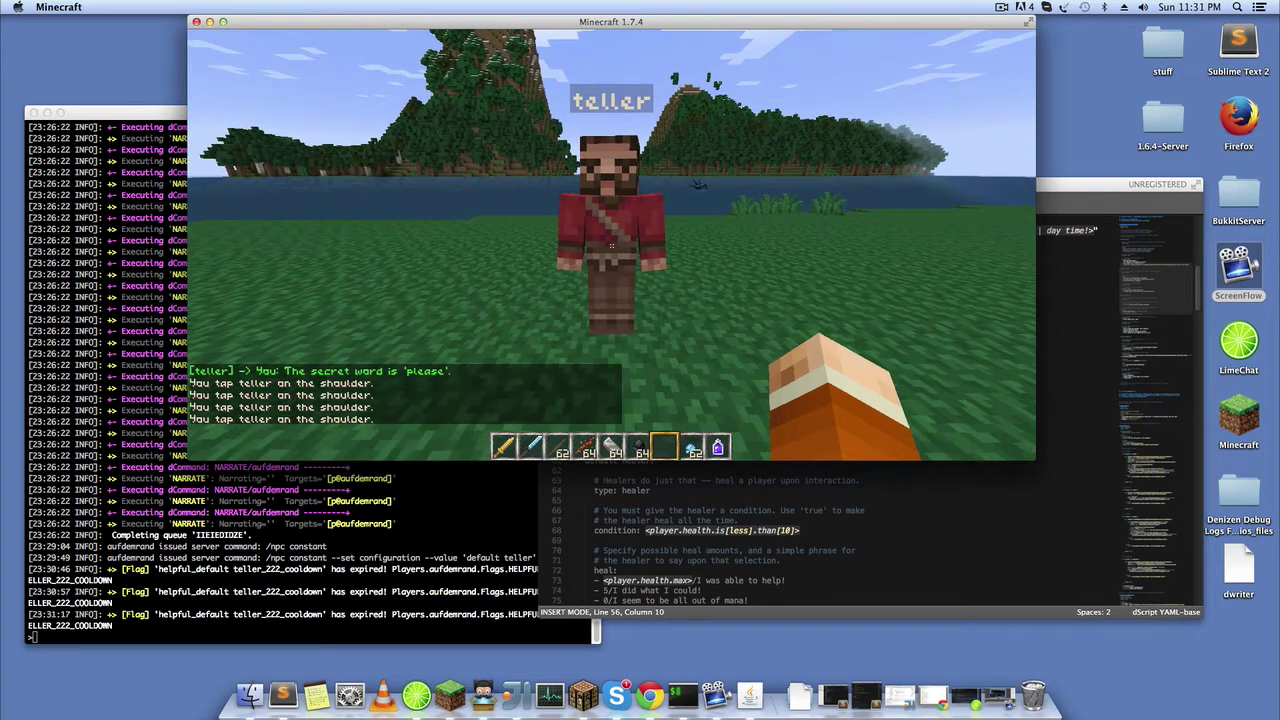
right_click(611, 244)
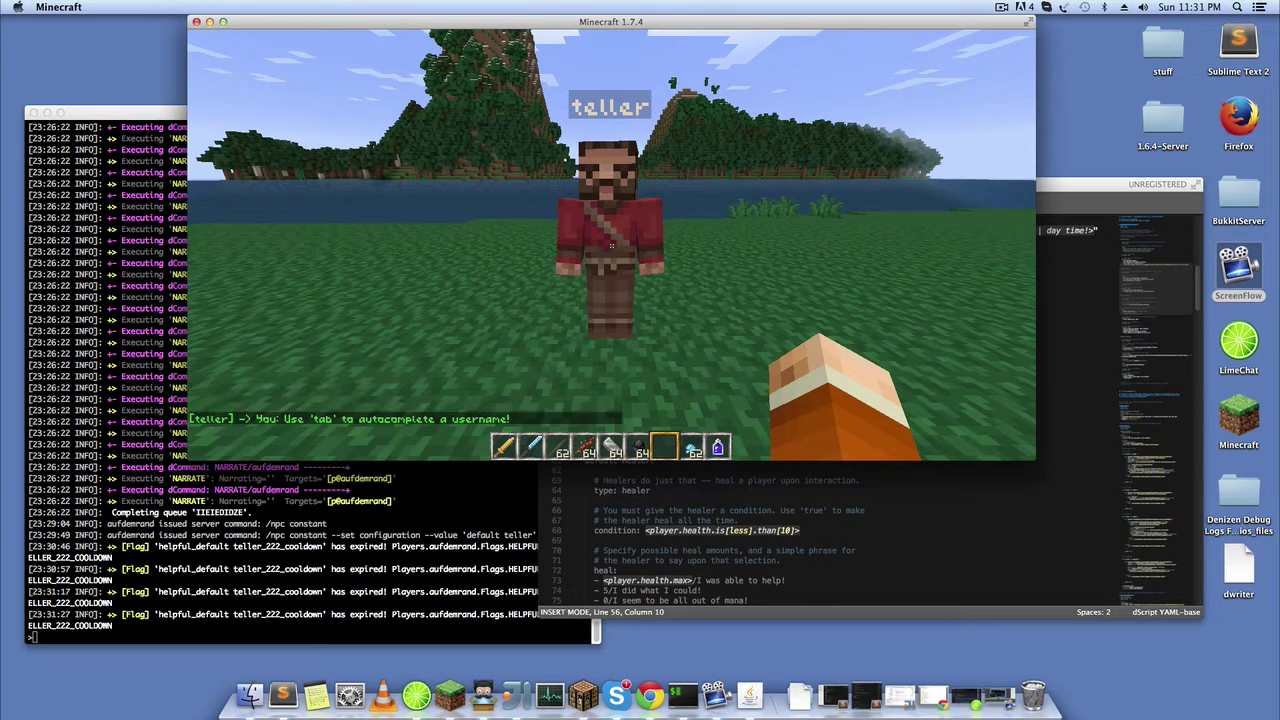
- Examine the Helpful Citizen assignment's 'on unavailable' and 'on click' actions in Sublime Text 2, and test the teller again in Minecraft
key("t")
left_click(688, 487)
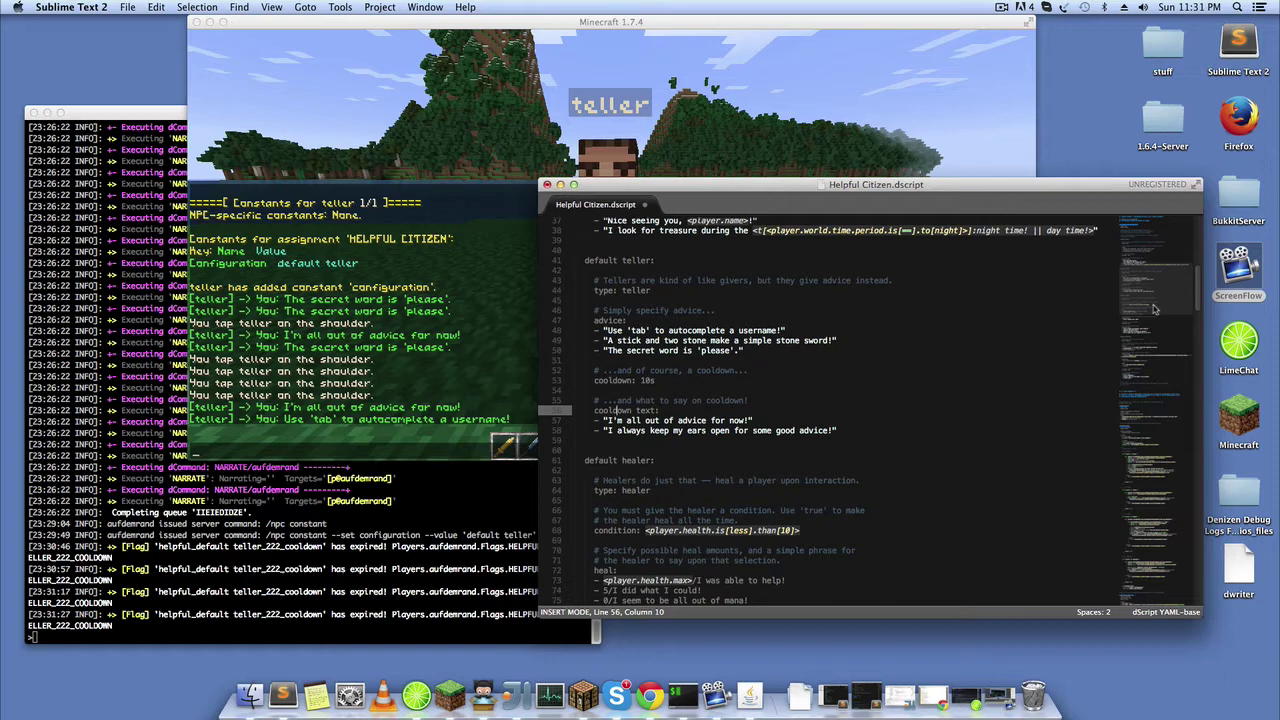
left_click_drag(1157, 310, 1157, 459)
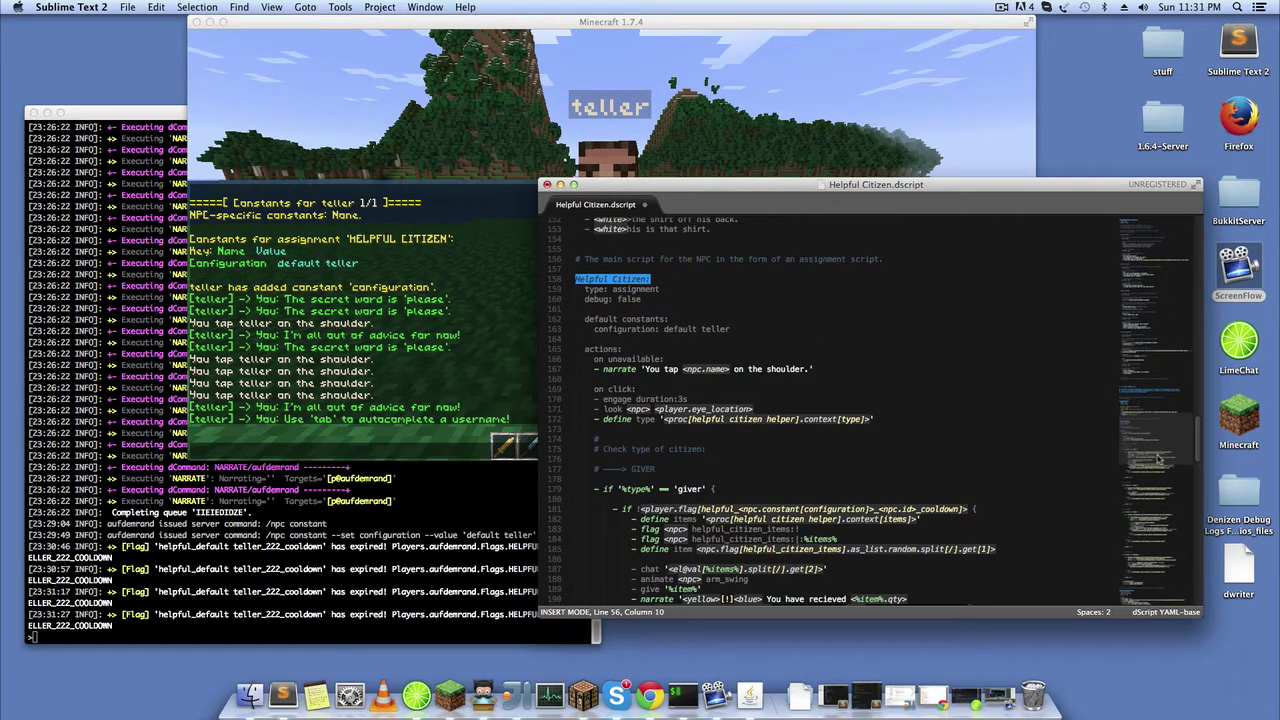
left_click_drag(813, 369, 577, 369)
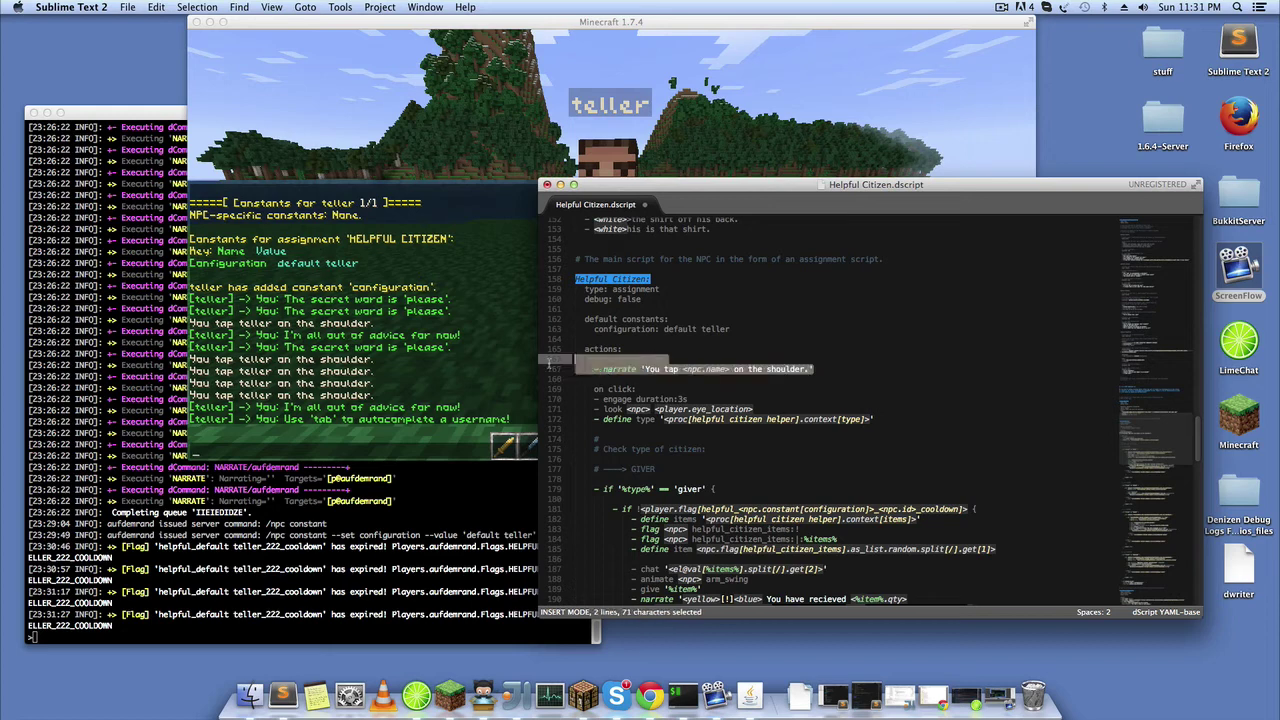
left_click(657, 410)
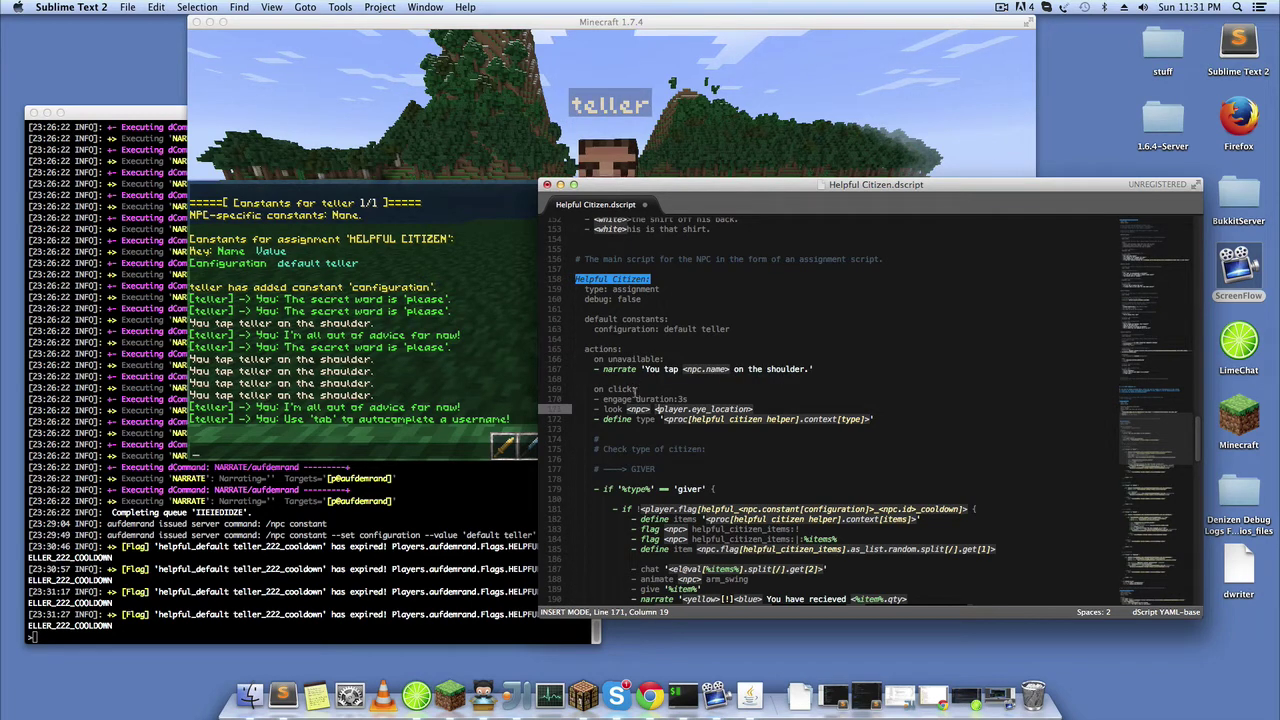
left_click(492, 350)
key("Escape")
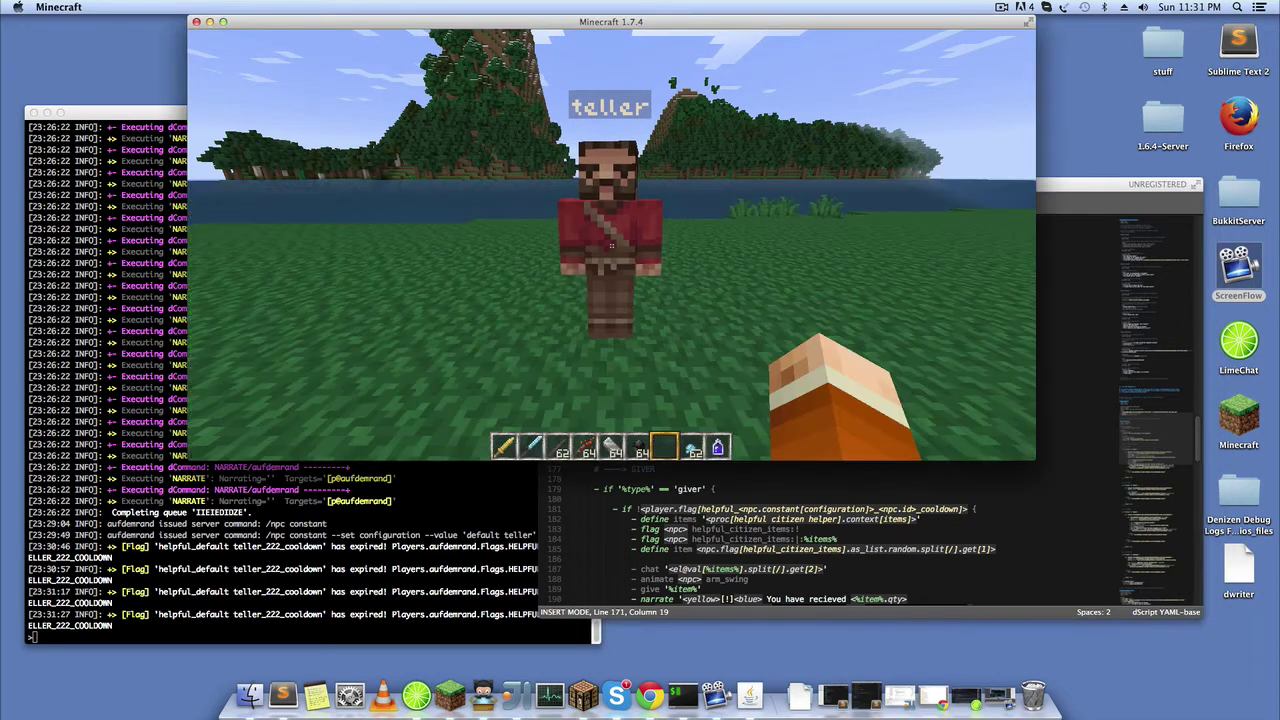
right_click(611, 245)
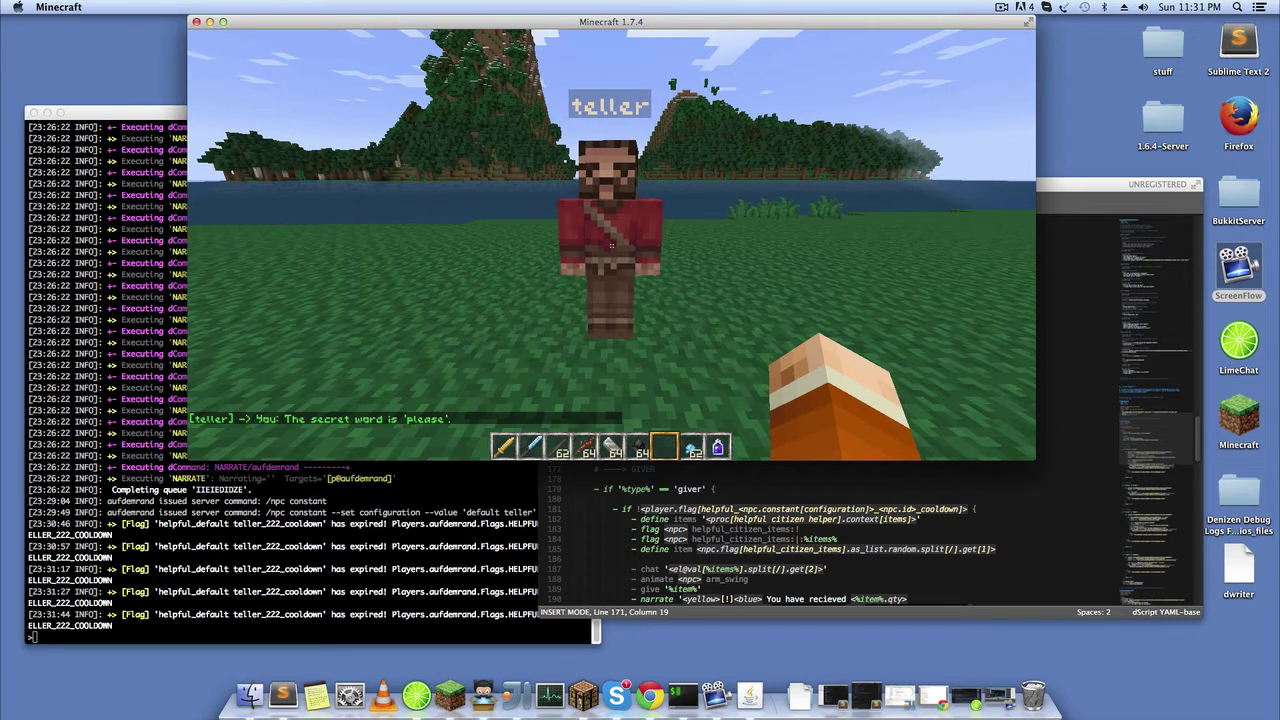
right_click(611, 245)
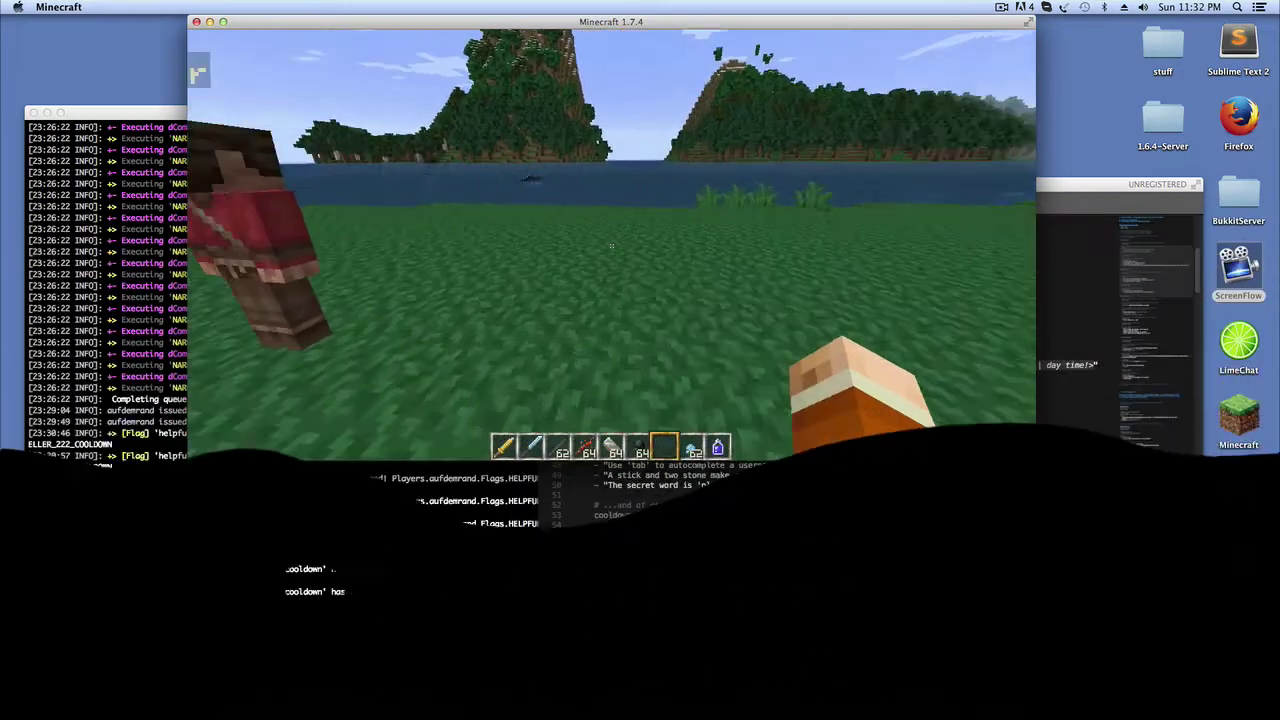
- Move to open ground beside the teller and create an NPC with /npc create giver
key("w")
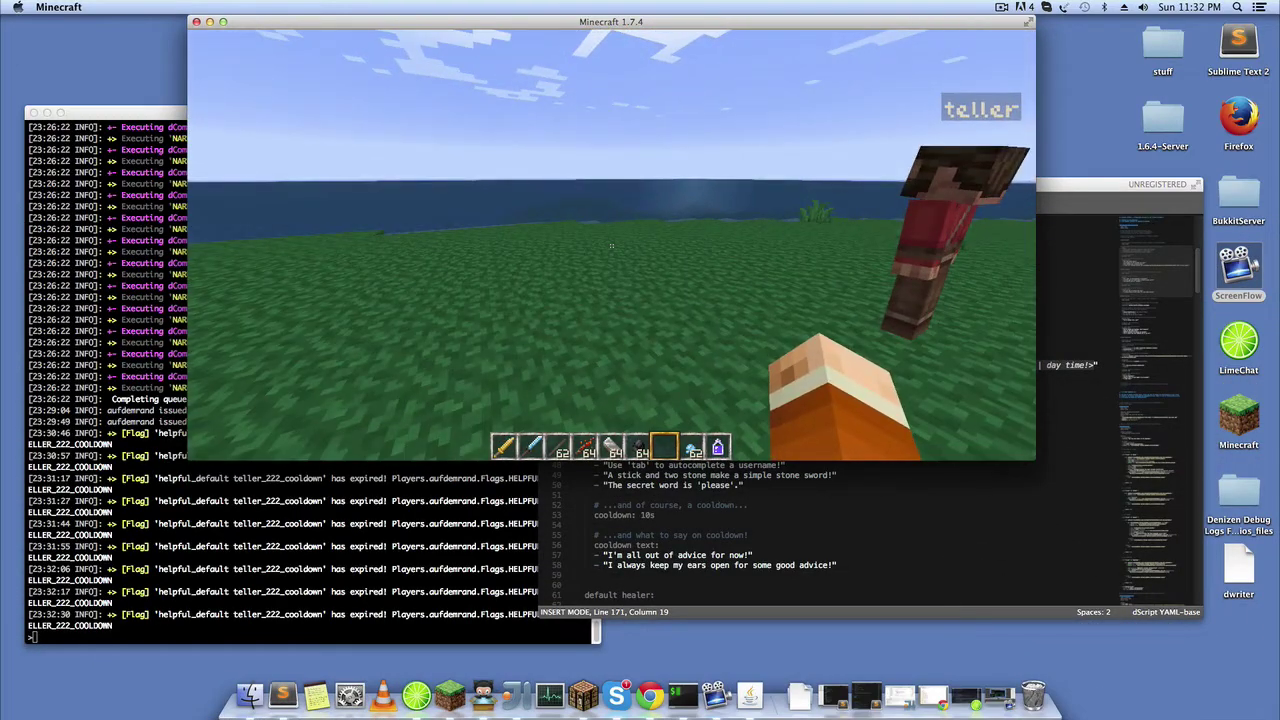
type("t/npc create ")
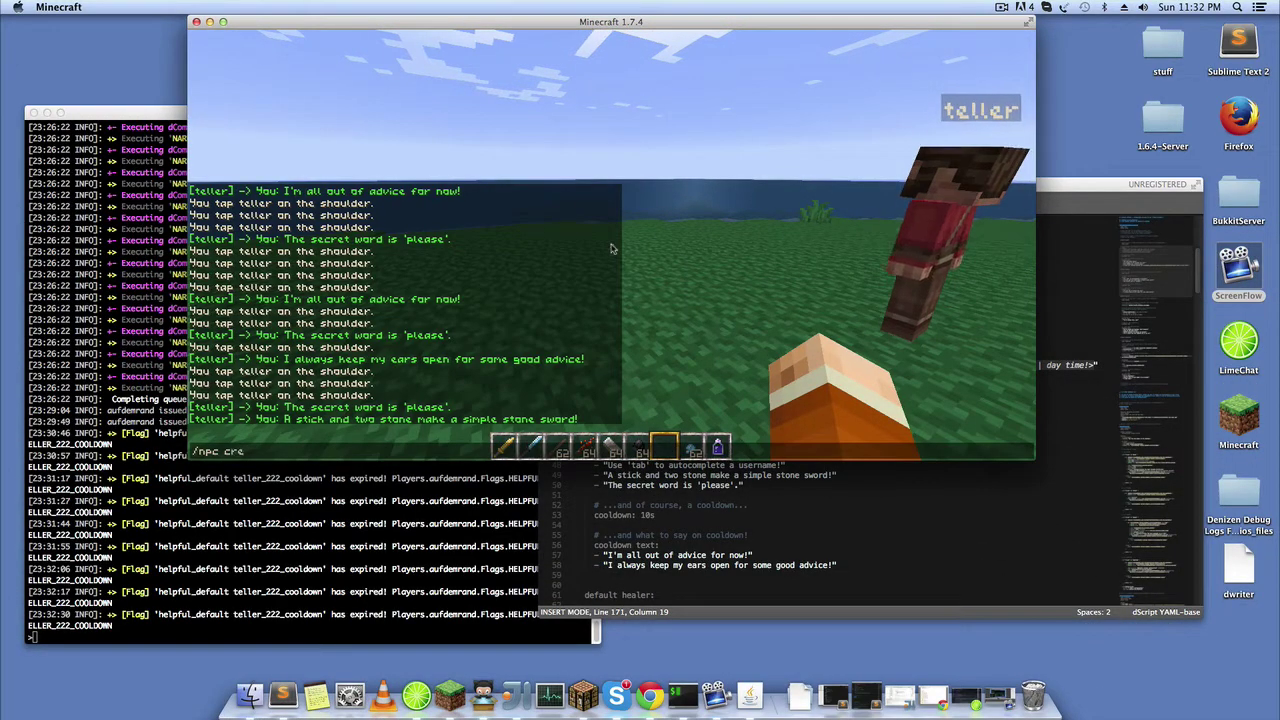
type("giver")
key("Return")
- Assign the script to the giver NPC with /npc assignment --set 'helpful citizen'
key("slash")
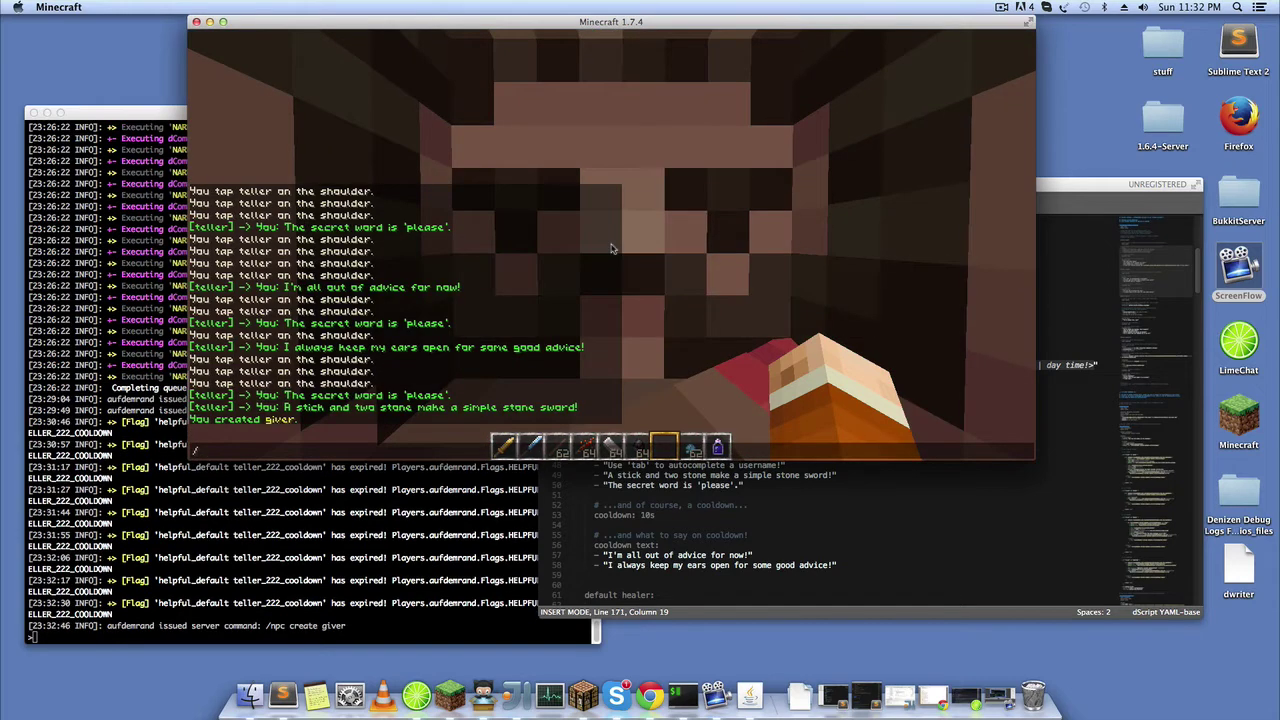
type("npc assignment --se")
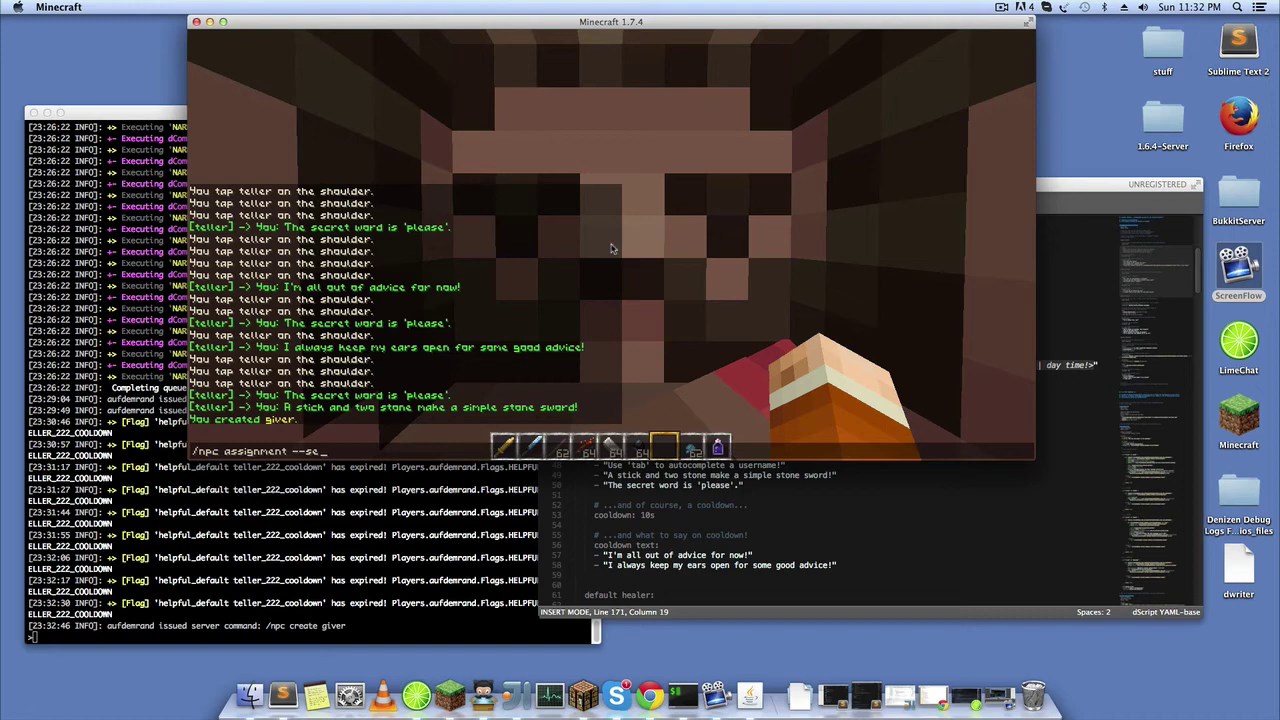
type("t 'helpful citizen")
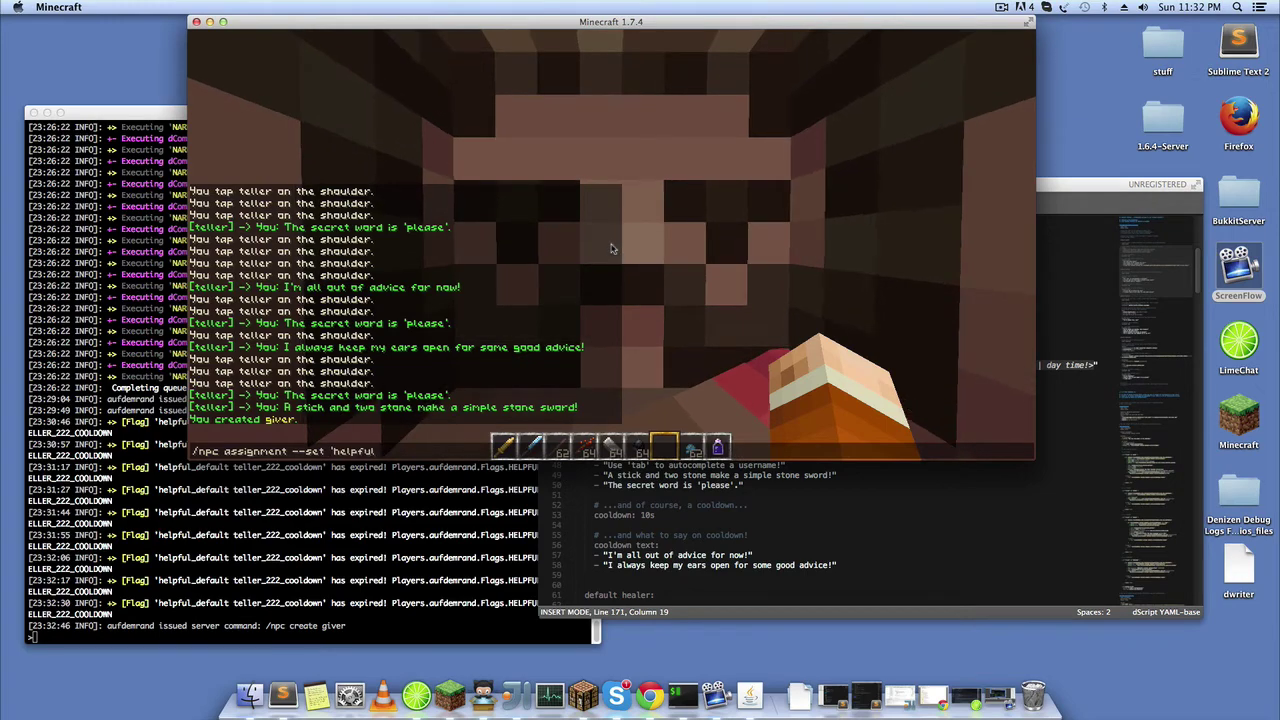
type("'")
key("Return")
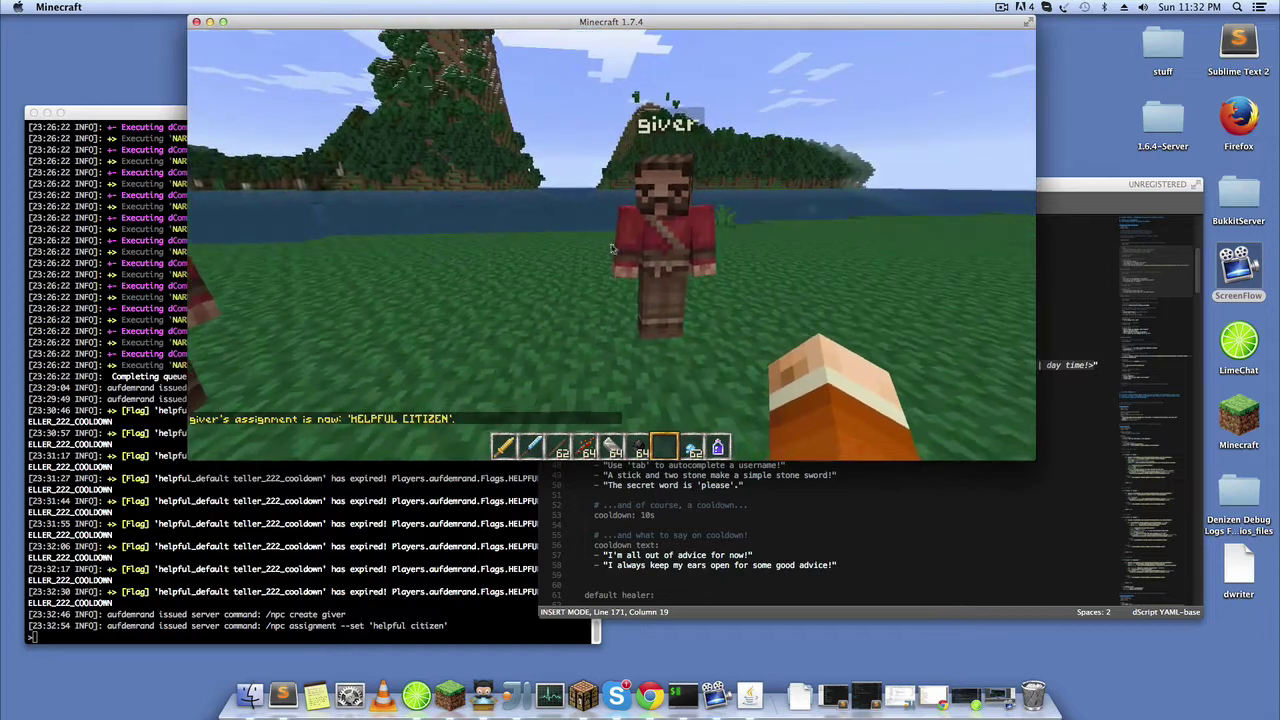
- Set the giver NPC's constant with /npc constant --set configuration --value 'default giver'
key("slash")
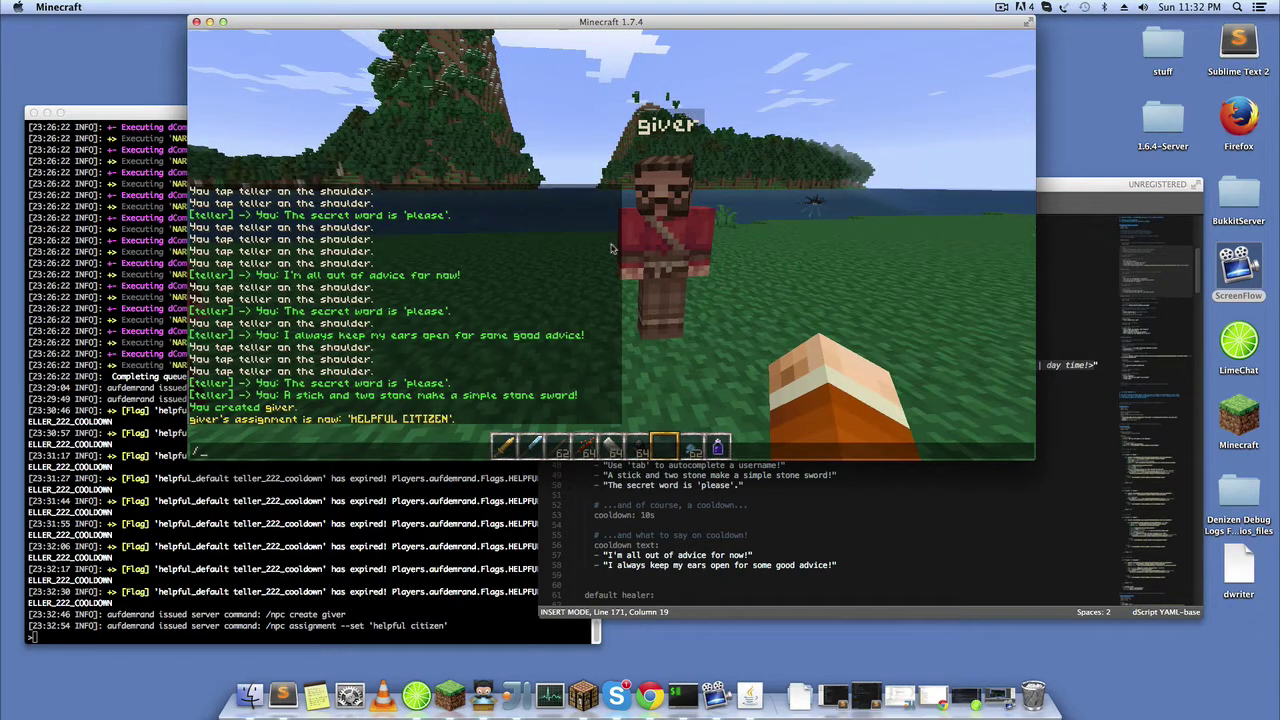
key("Up")
key("Up")
key("Up")
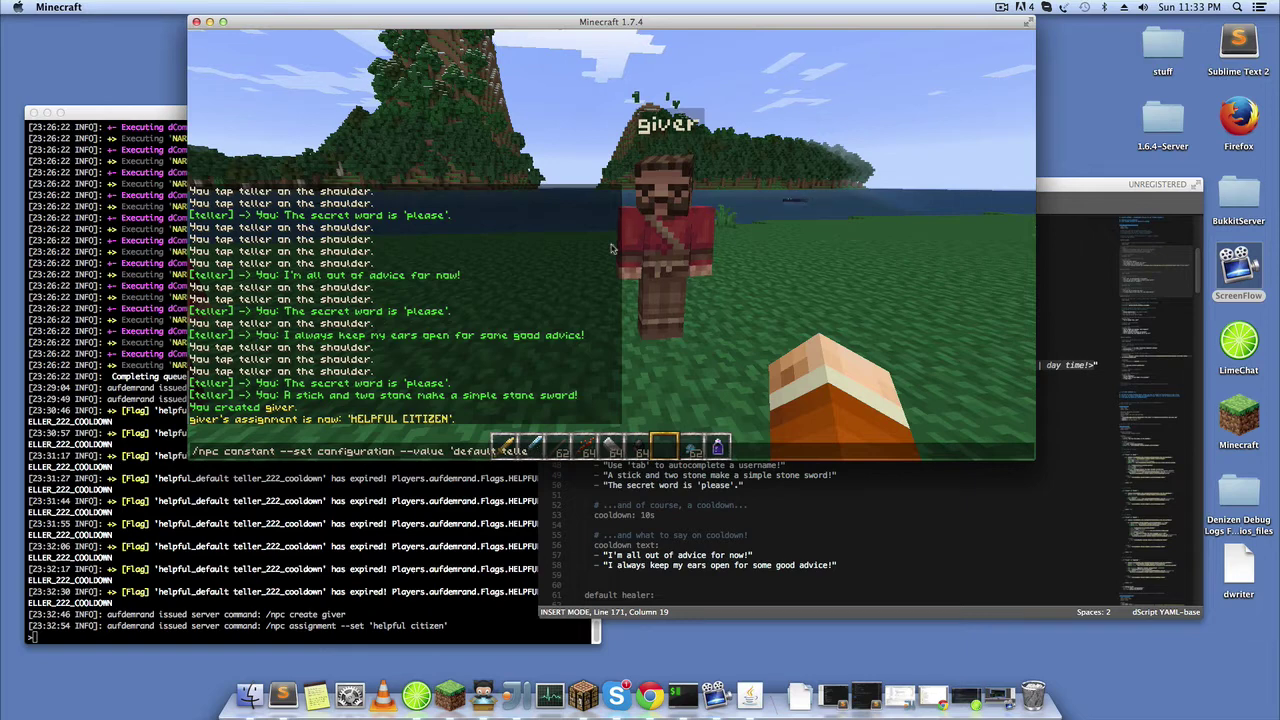
key("BackSpace")
key("BackSpace")
key("BackSpace")
key("BackSpace")
key("BackSpace")
key("BackSpace")
type("giver")
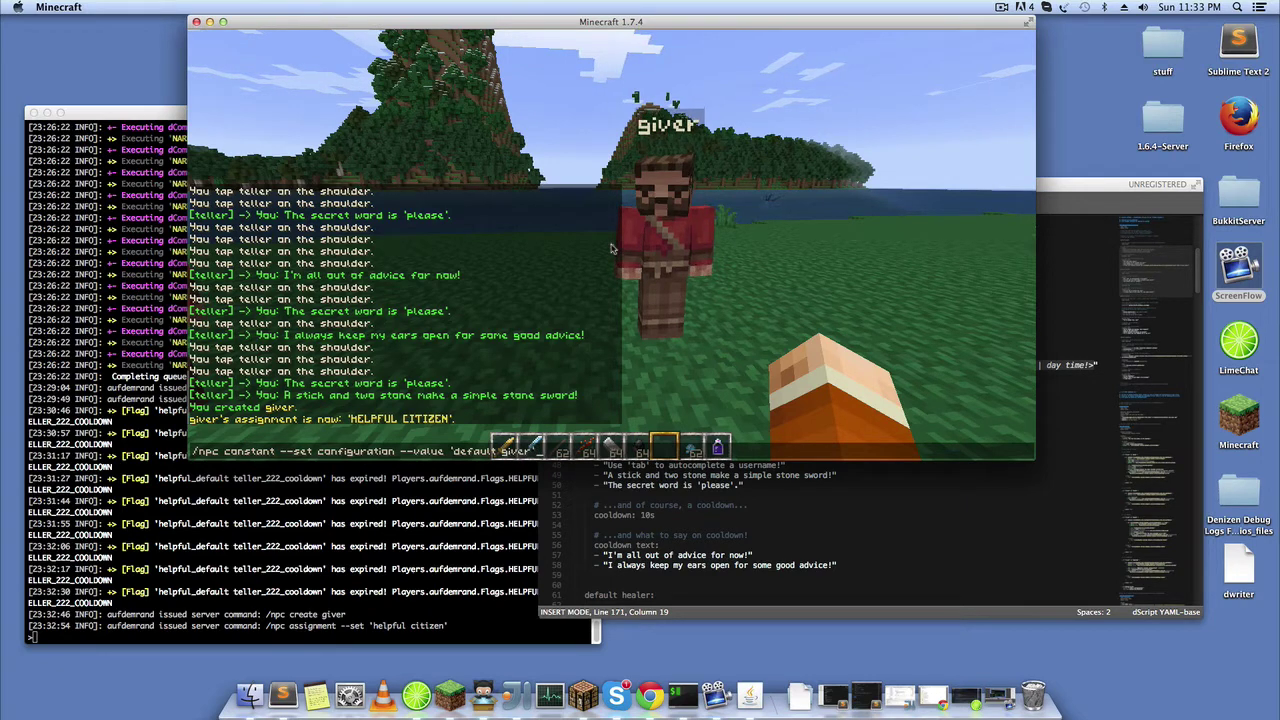
key("Return")
key("s")
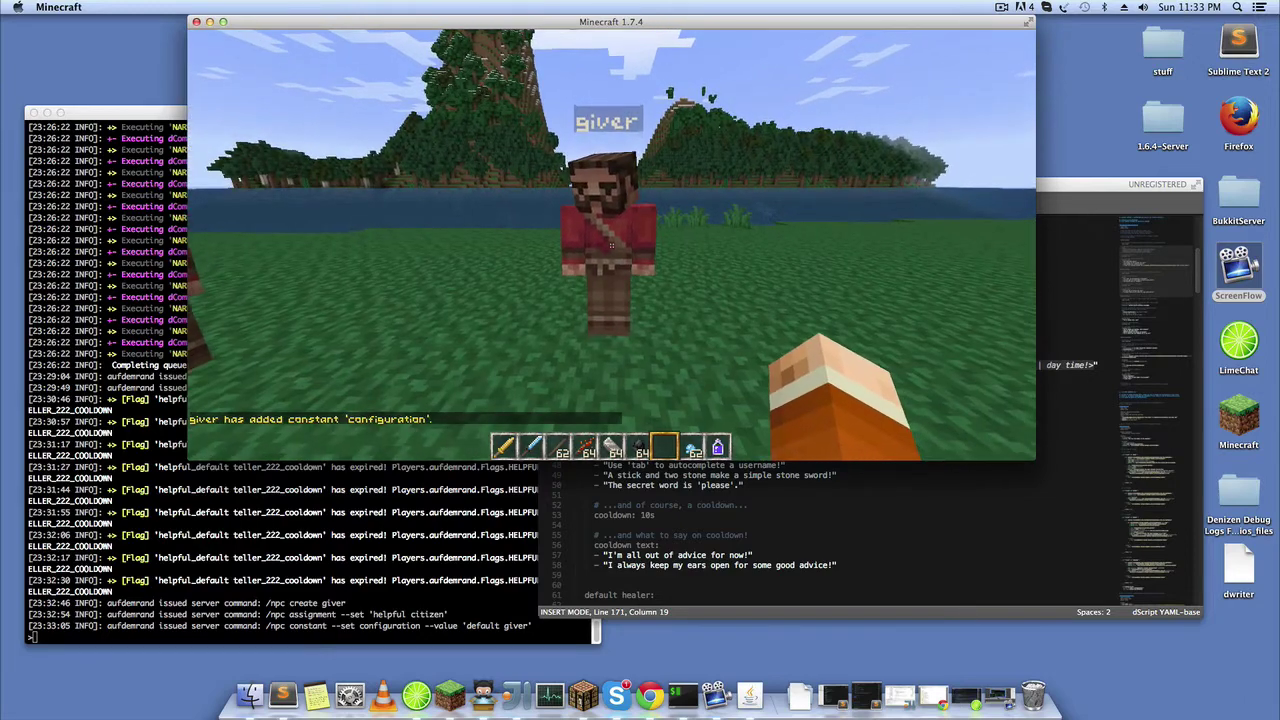
- Switch to Sublime Text 2, examine the default giver node's items and the phrase for the shirt, and return to Minecraft
key("t")
left_click(722, 490)
scroll(727, 432, "up", 4)
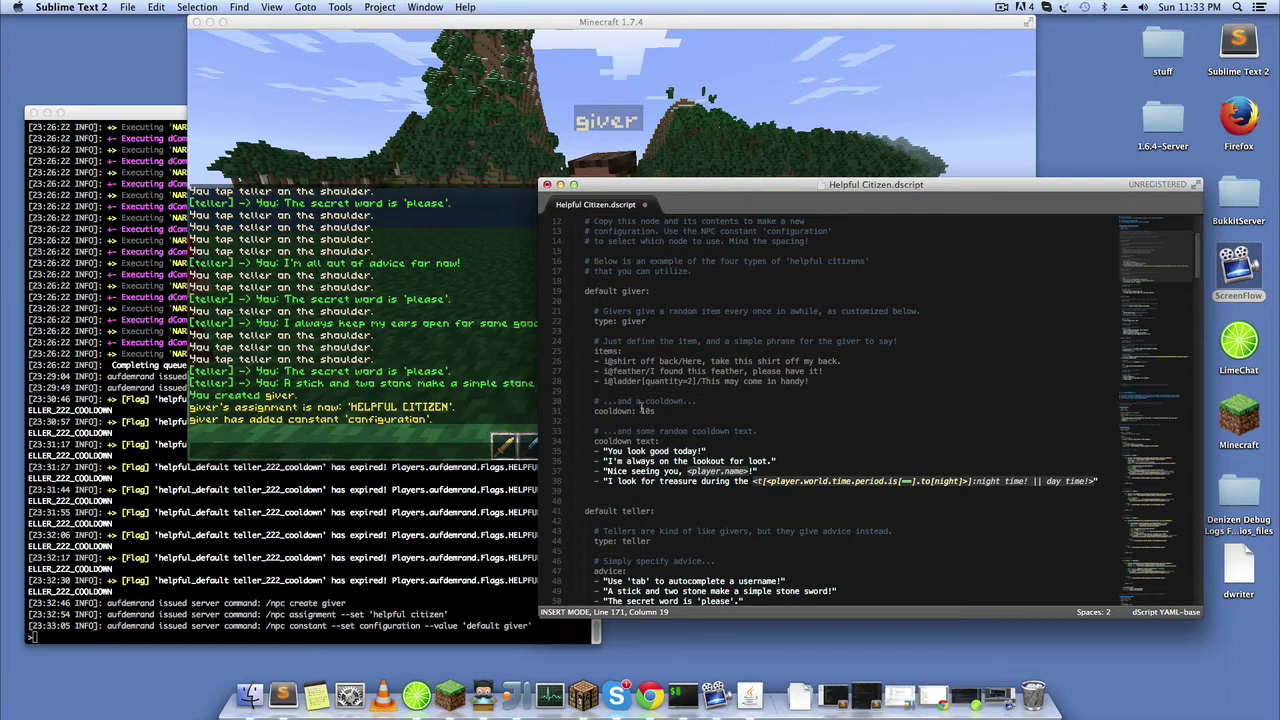
scroll(641, 408, "down", 2)
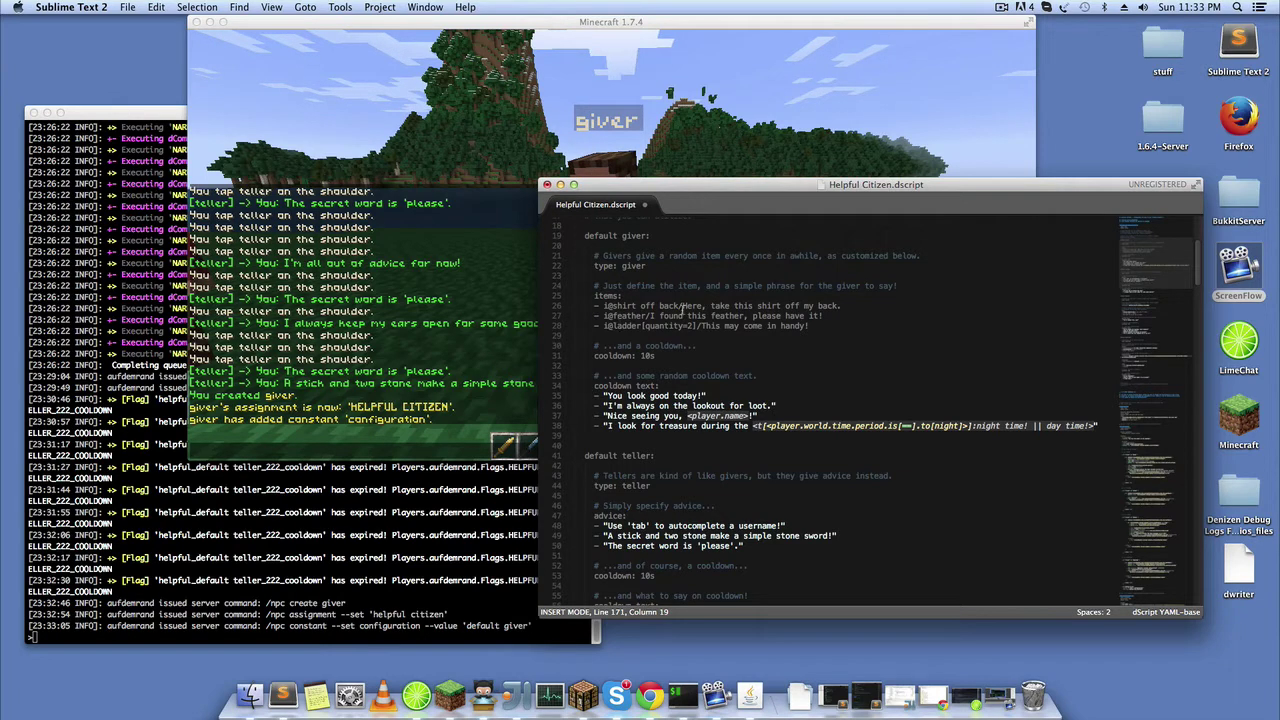
double_click(682, 307)
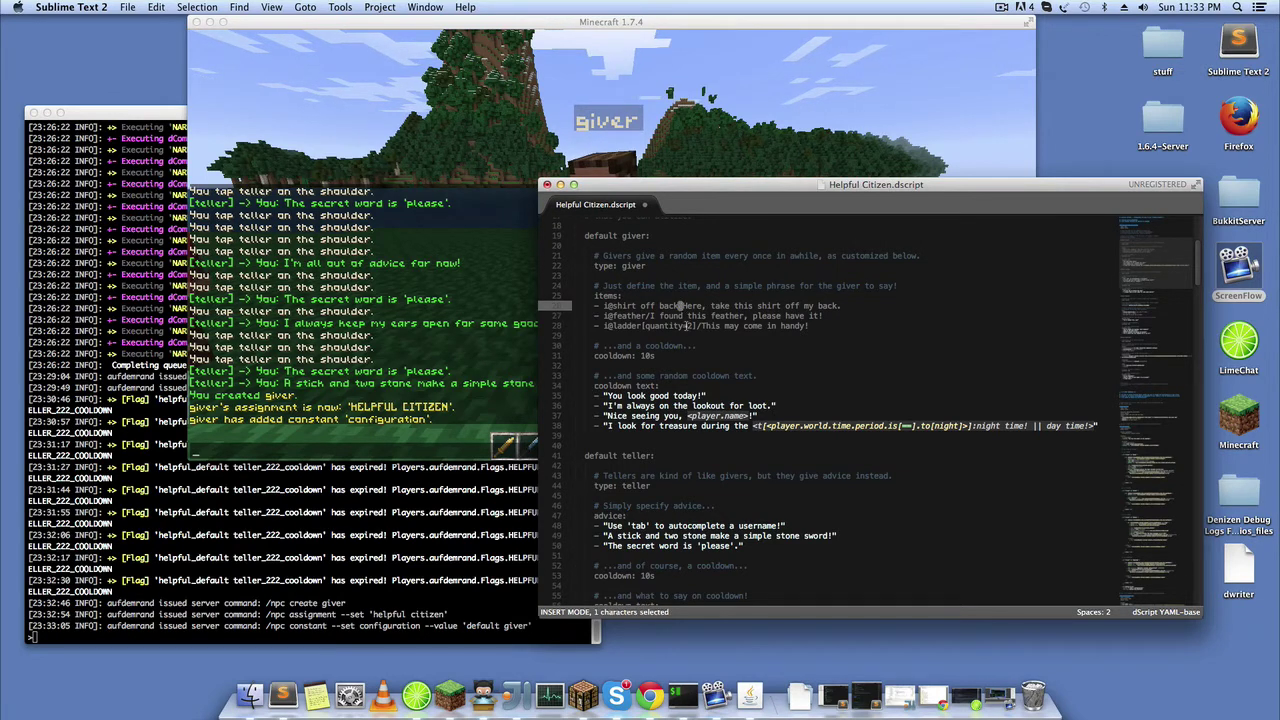
left_click_drag(685, 308, 847, 305)
left_click(845, 306)
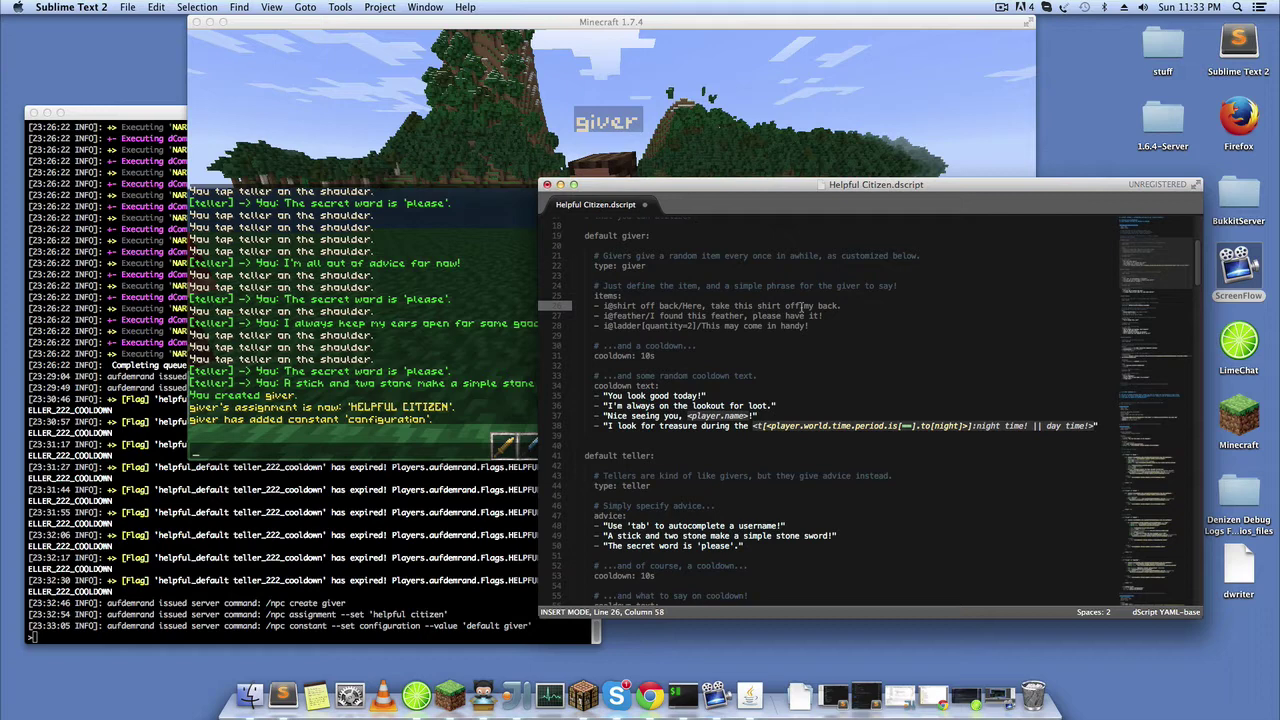
left_click(372, 308)
left_click(382, 300)
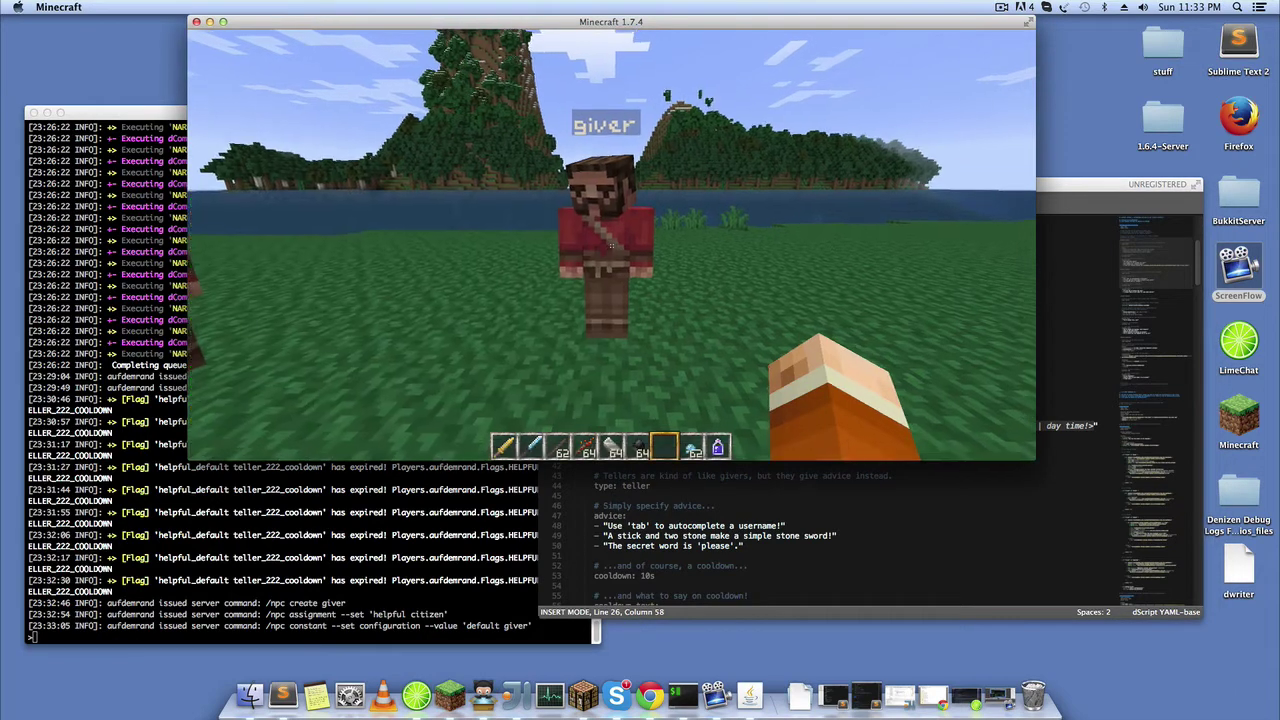
- Interact with the giver NPC to receive an item, and empty the inventory with /clear
right_click(611, 245)
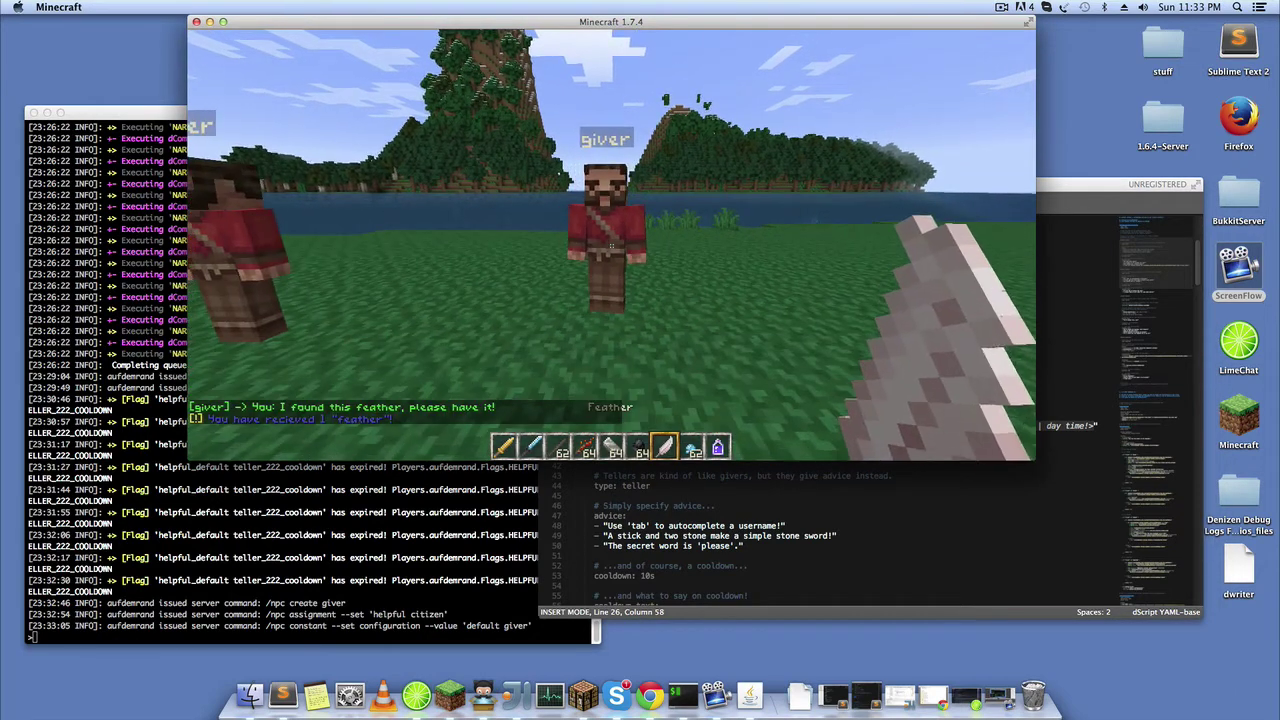
type("/clear")
key("Return")
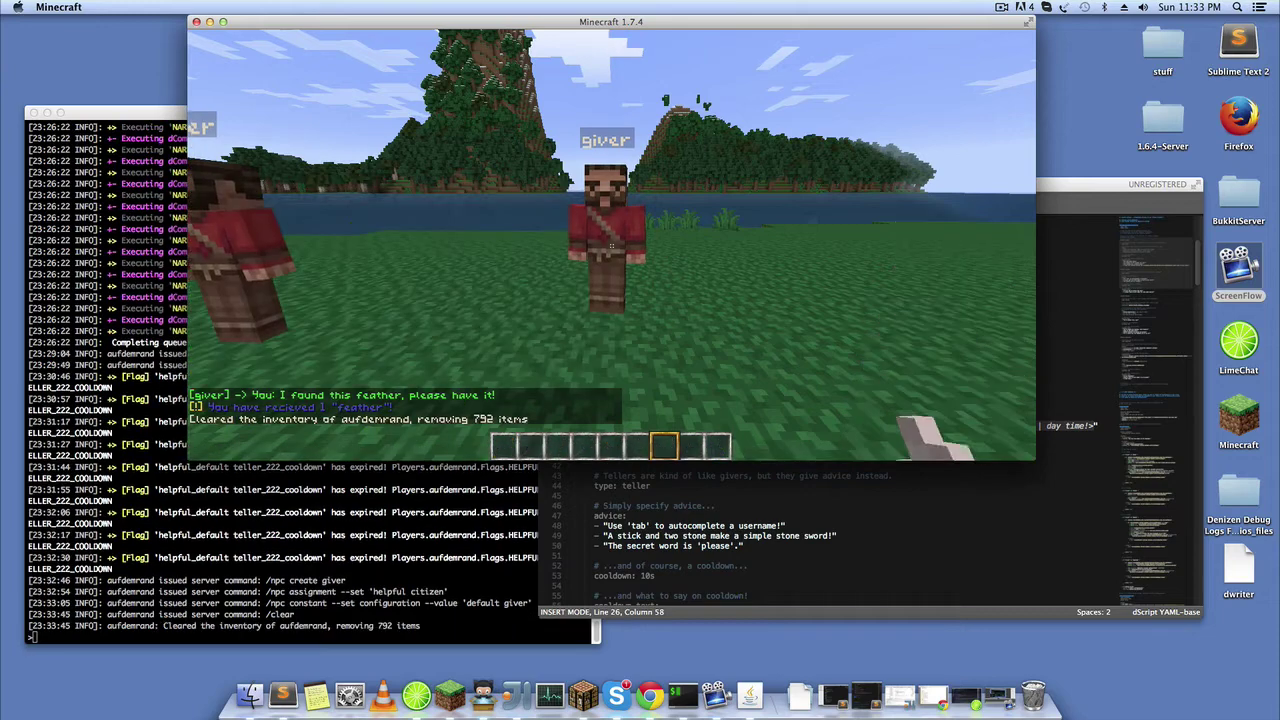
- Walk up to the giver, interact with it during and after its cooldown, and hold the received feather
key("w")
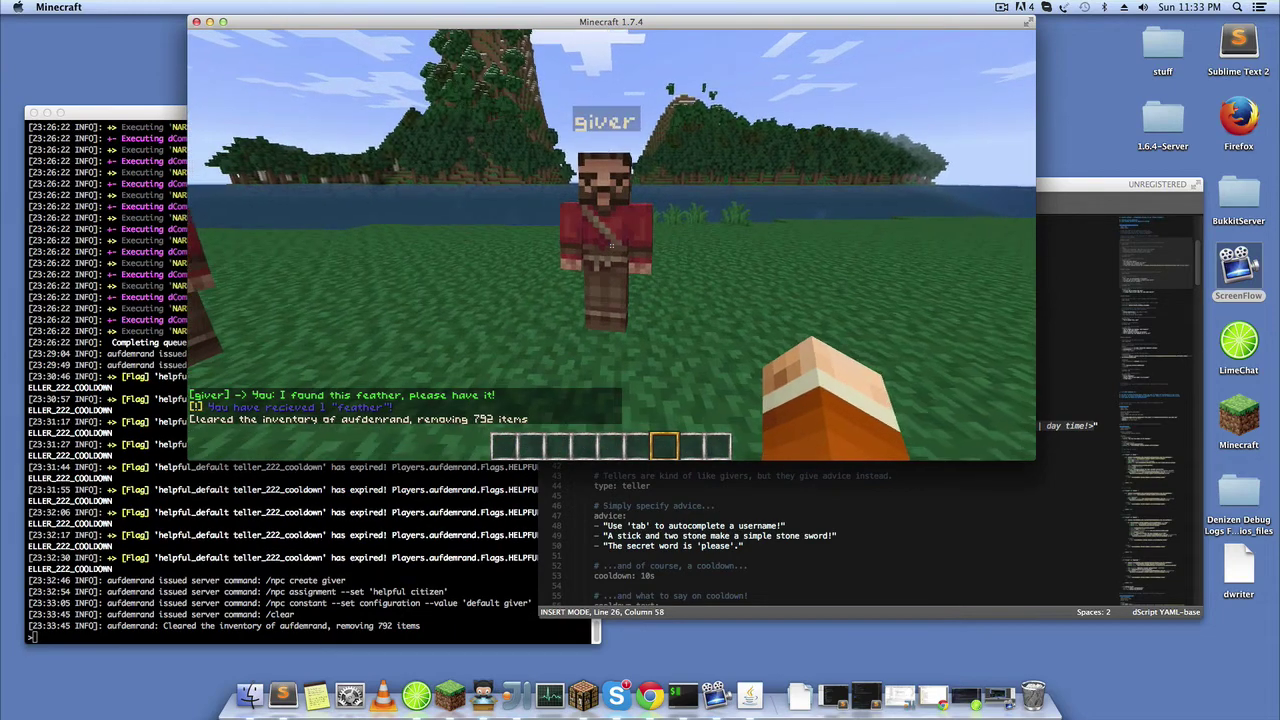
key("w")
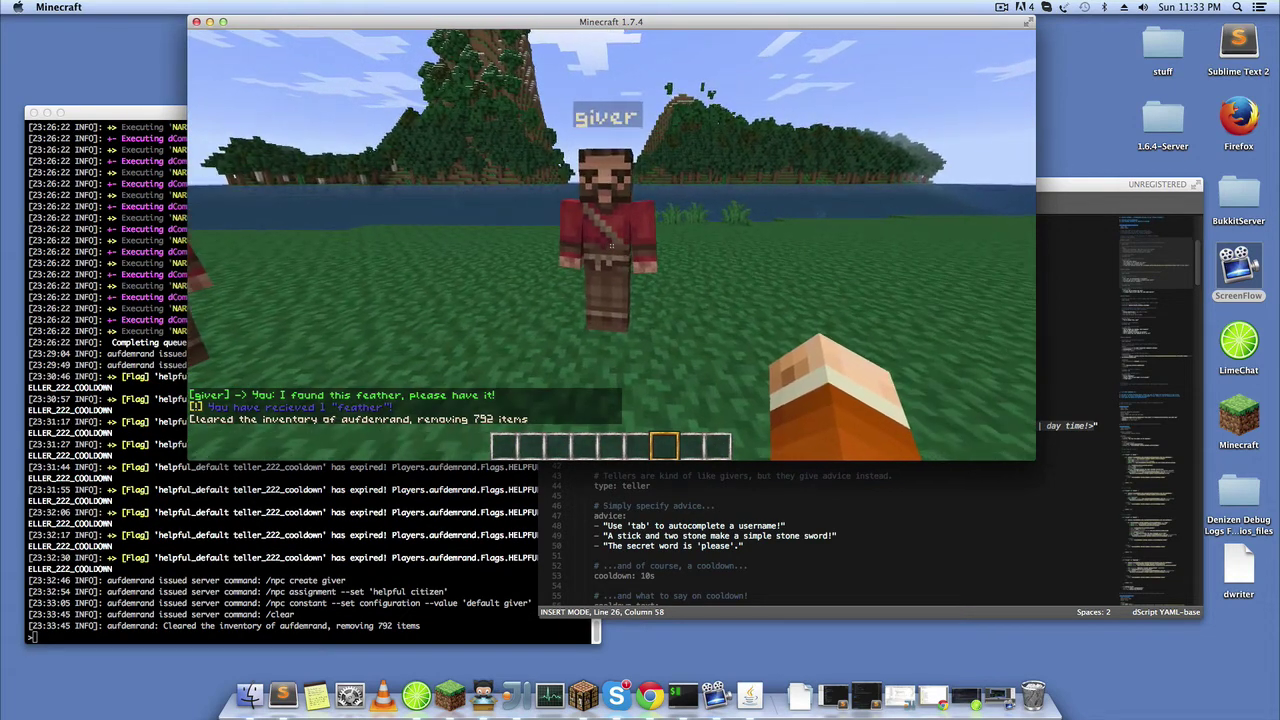
right_click(610, 244)
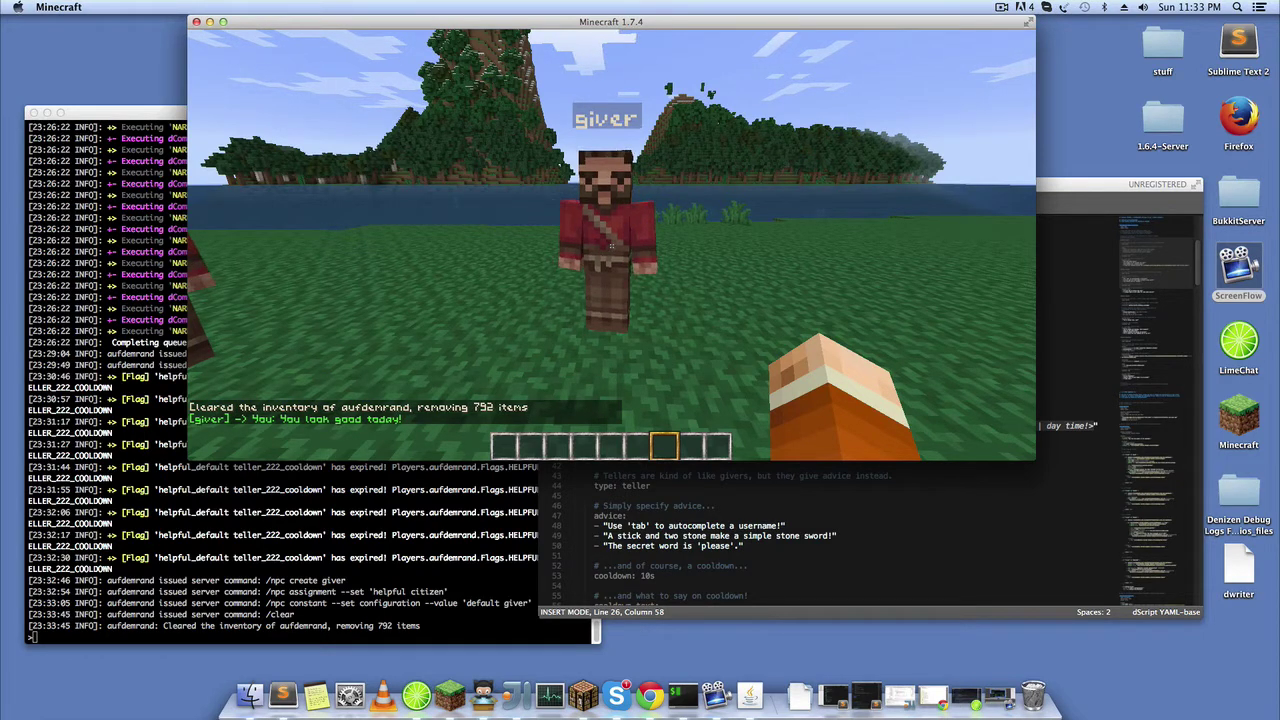
right_click(610, 244)
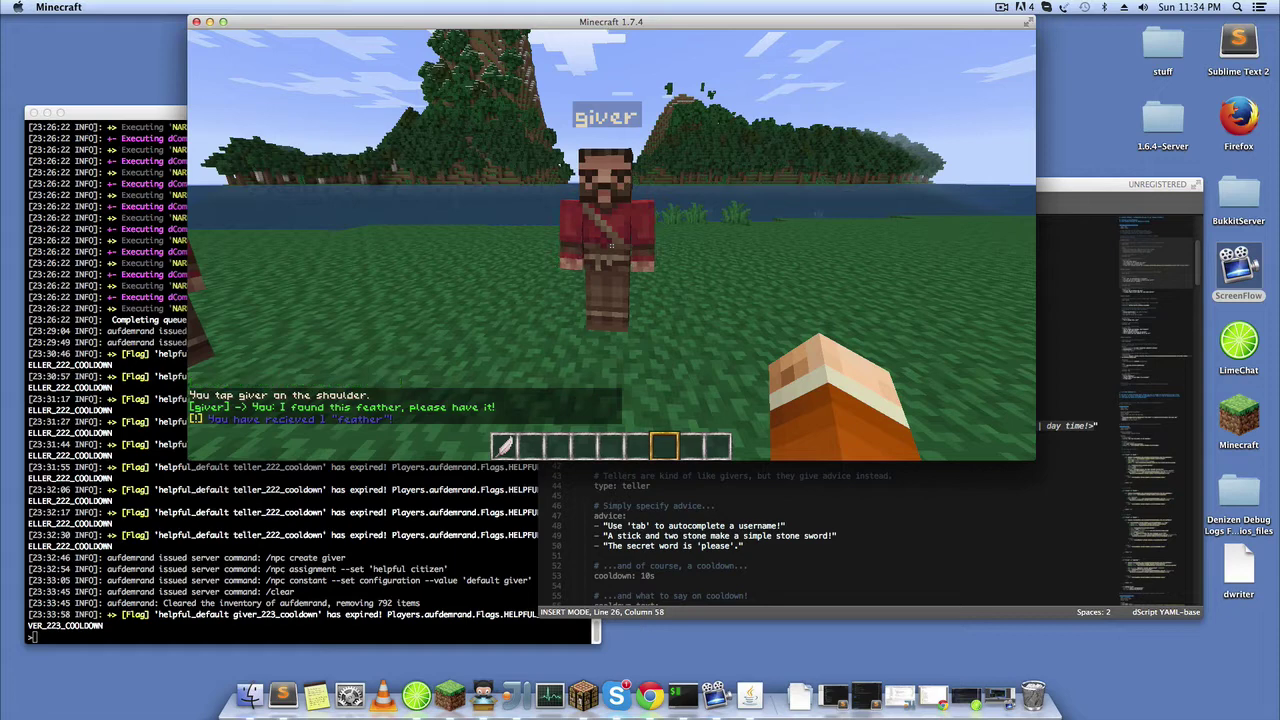
key("4")
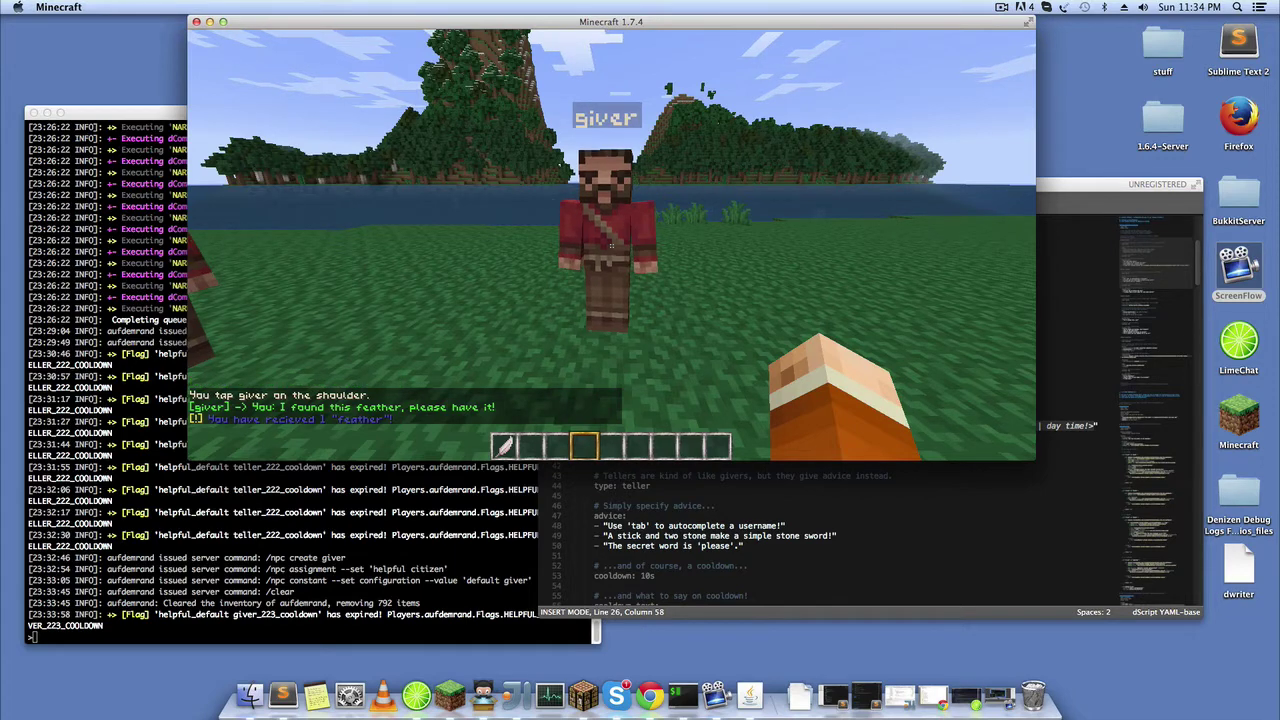
key("1")
- Switch to Sublime Text 2 and set the default giver's cooldown to 23h
key("t")
left_click(659, 485)
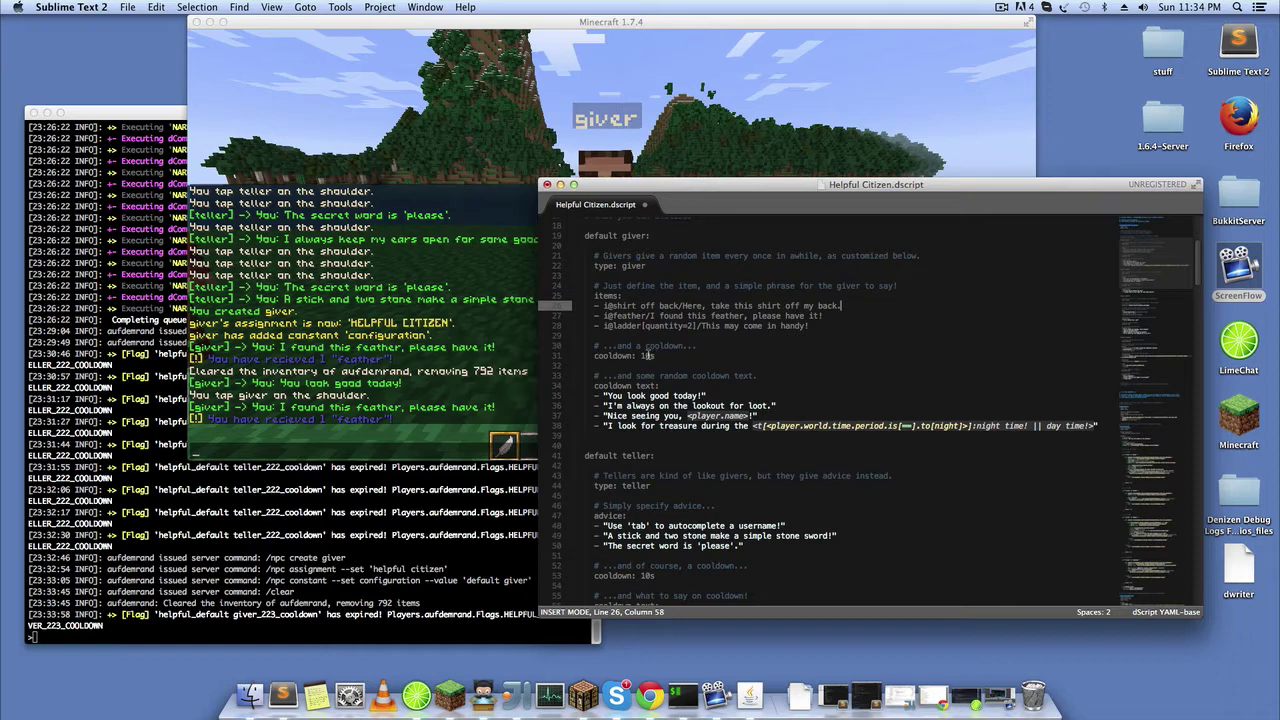
double_click(647, 355)
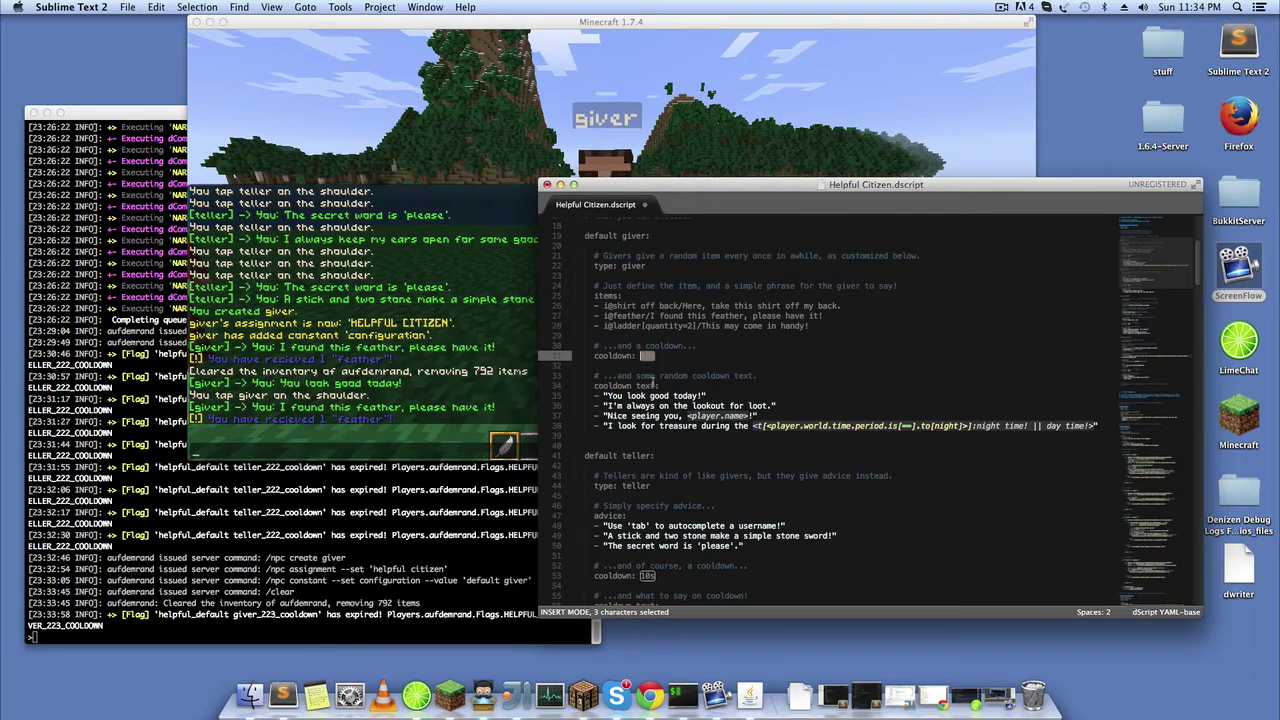
type("23h")
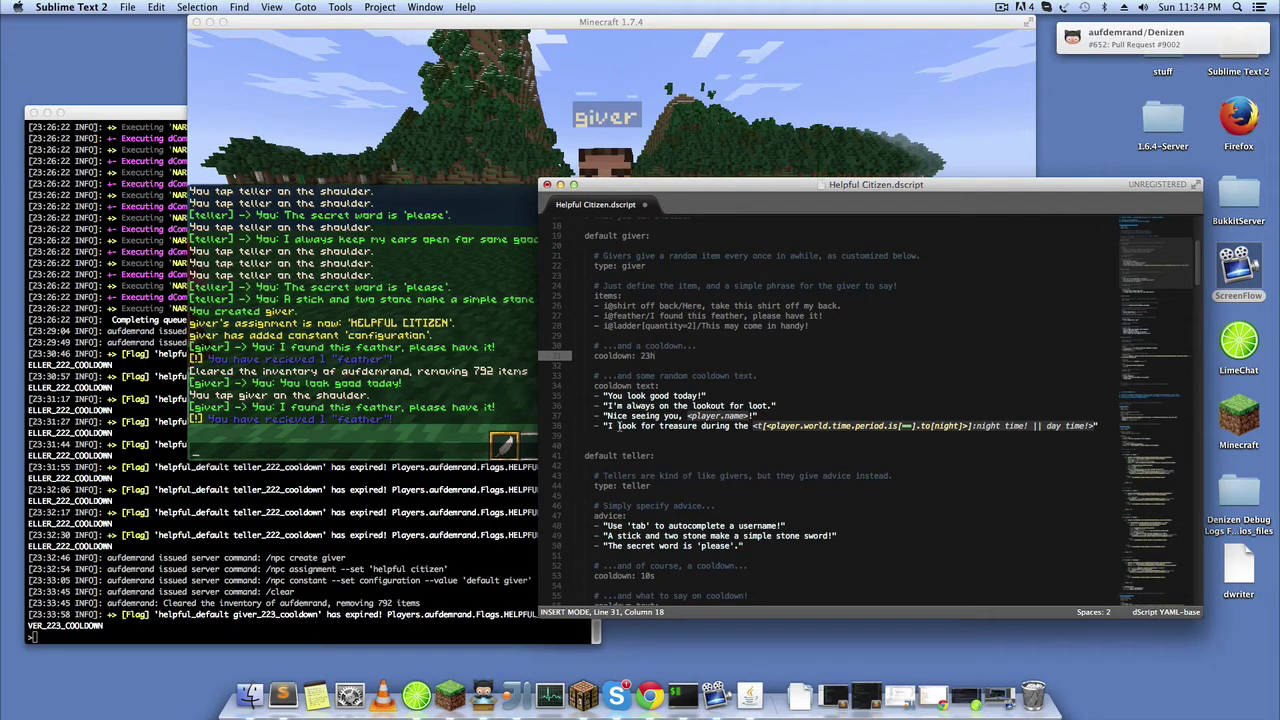
- Return to Minecraft and create an NPC on open ground with /npc create healer
left_click(537, 366)
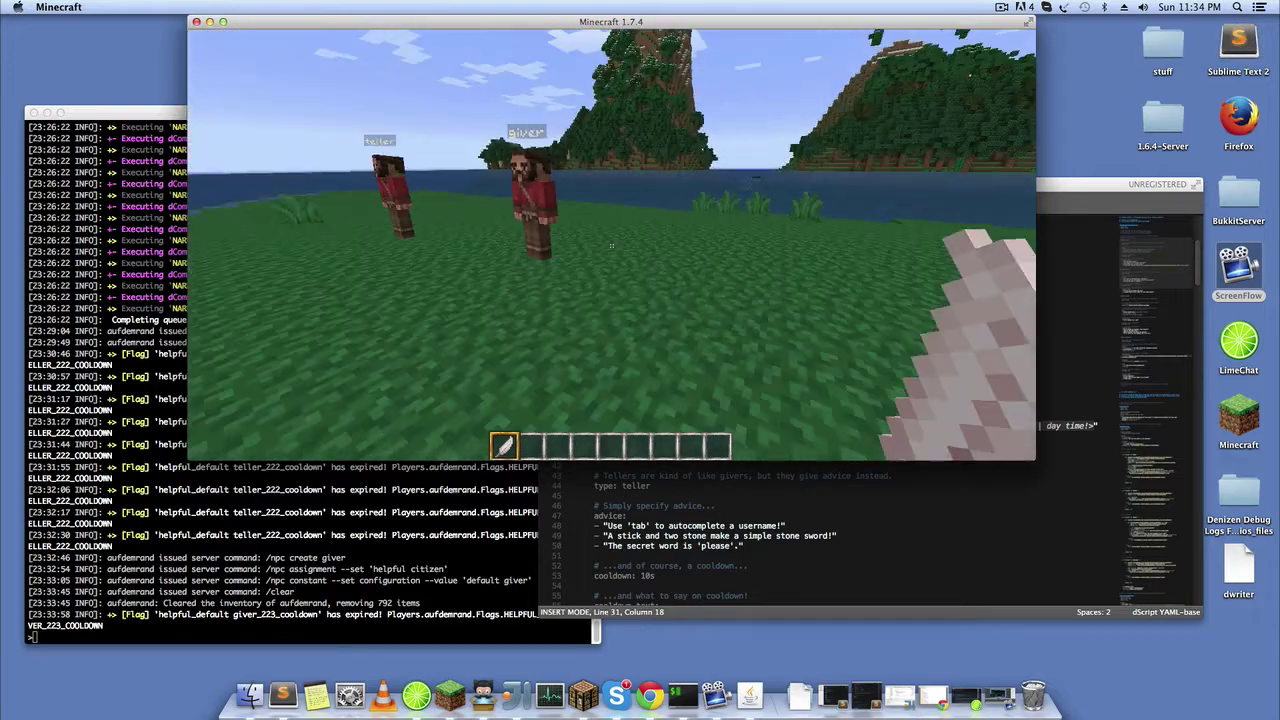
right_click(611, 245)
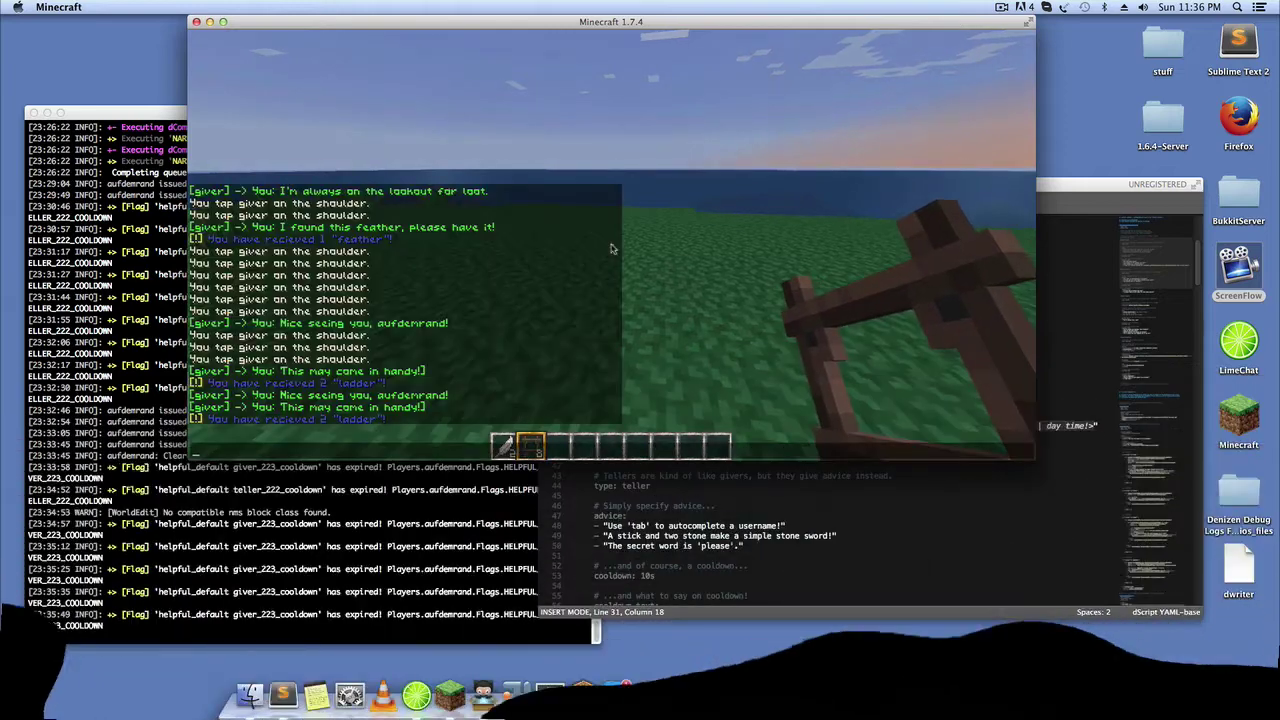
type("/npc create")
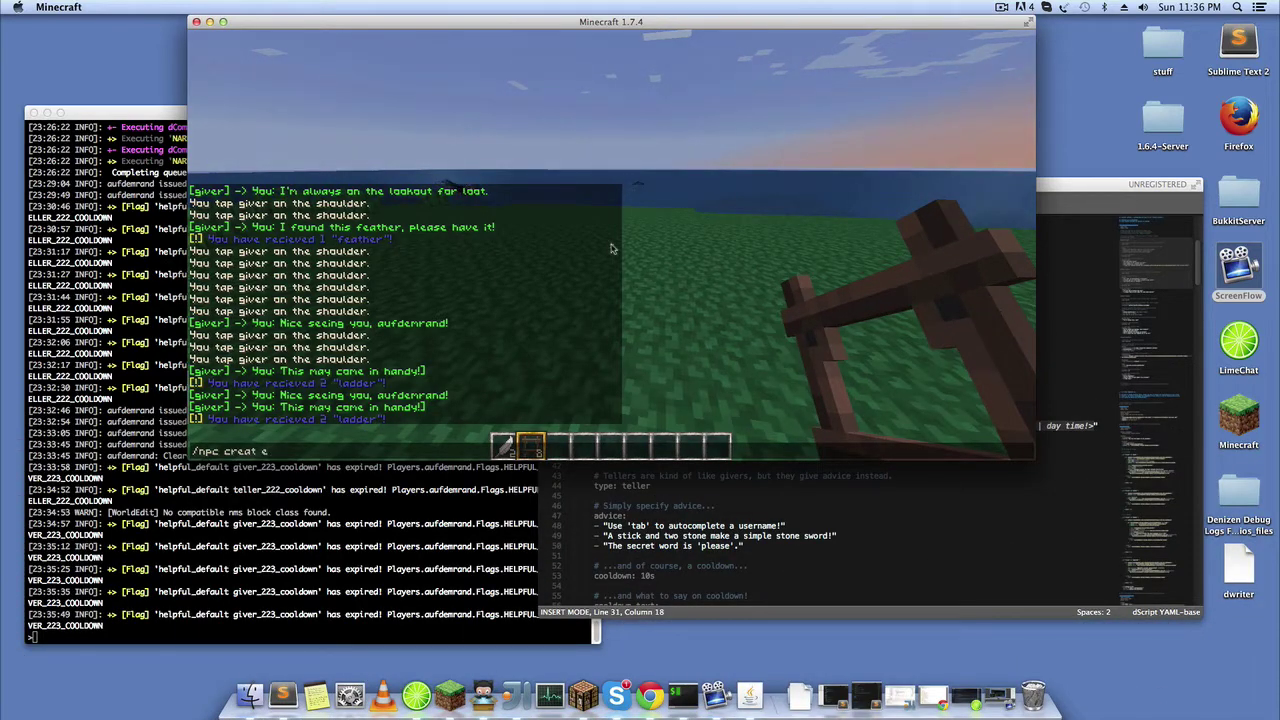
type(" healer")
key("Return")
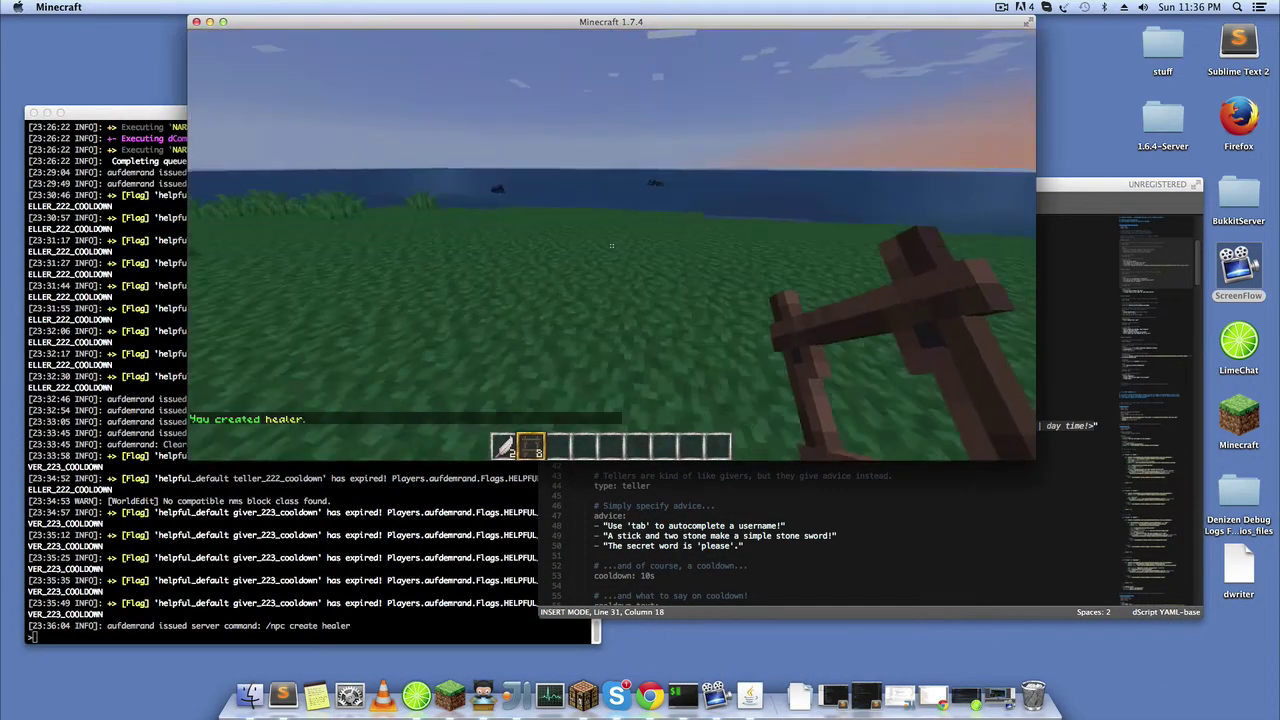
- Assign the script to the healer NPC with /npc assignment --set 'helpful citizen'
key("w")
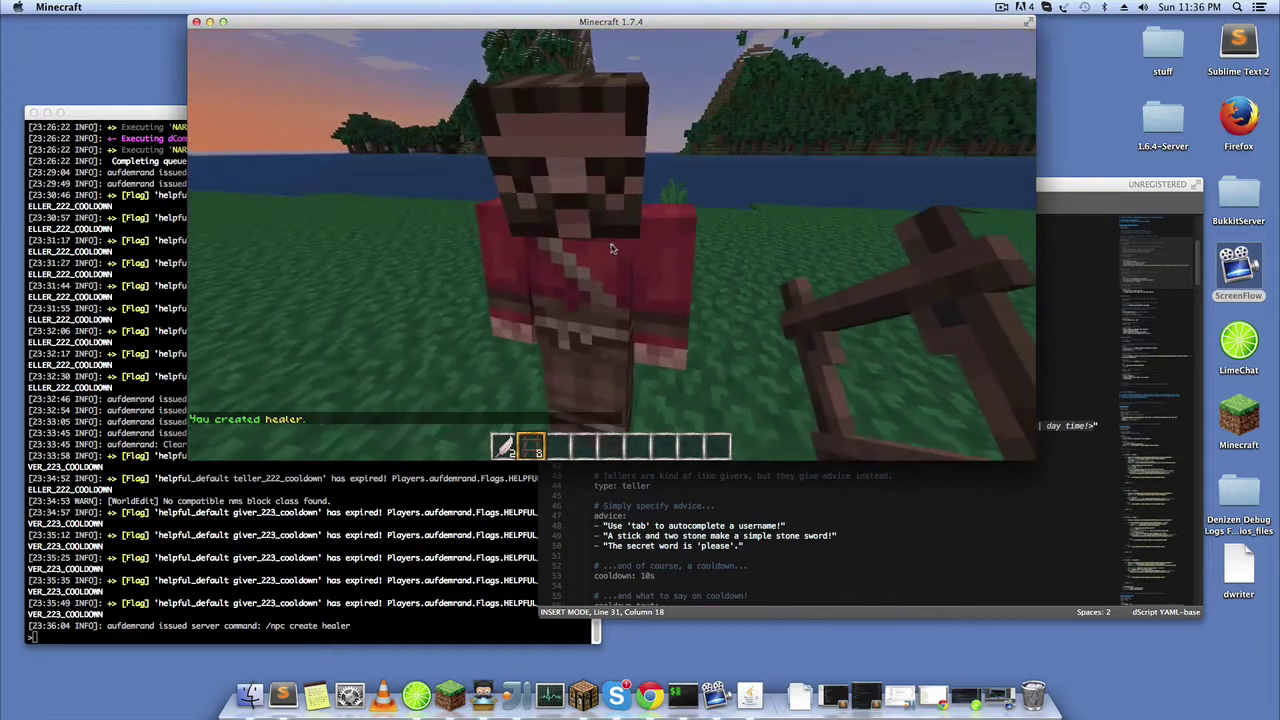
type("ts")
key("BackSpace")
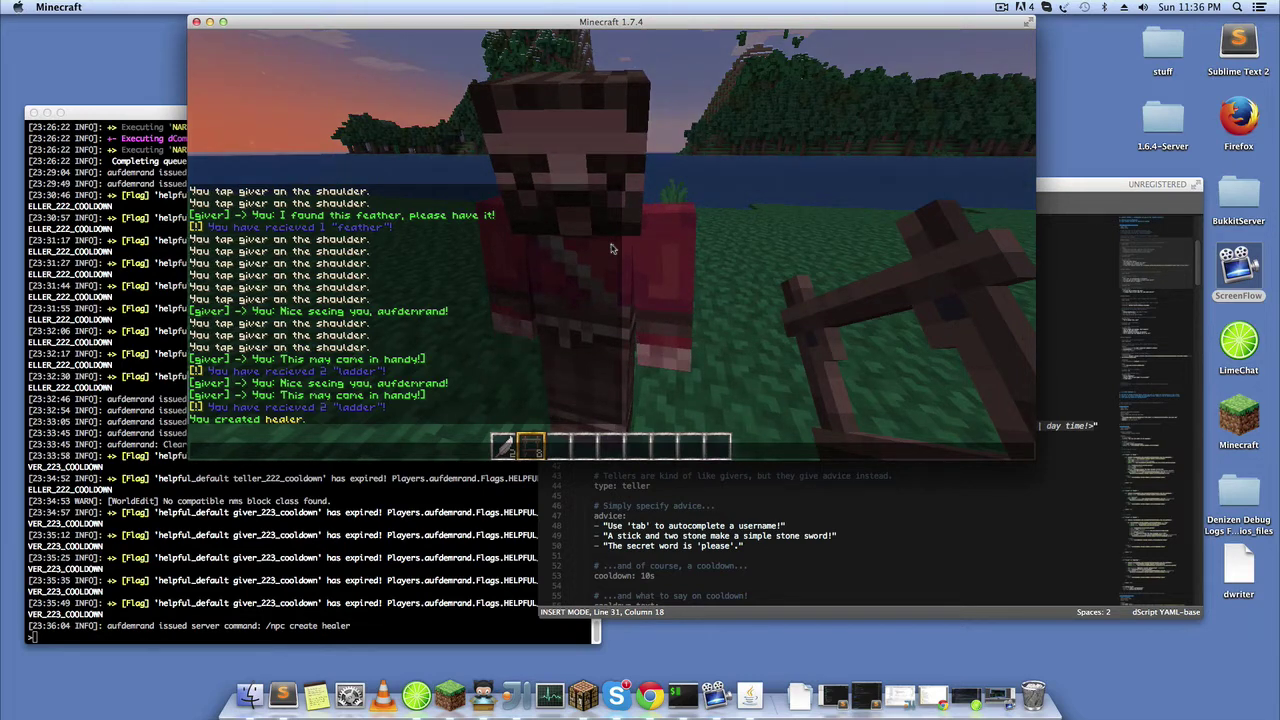
key("t")
type("/npc constant --set configuration --value 'default giver'")
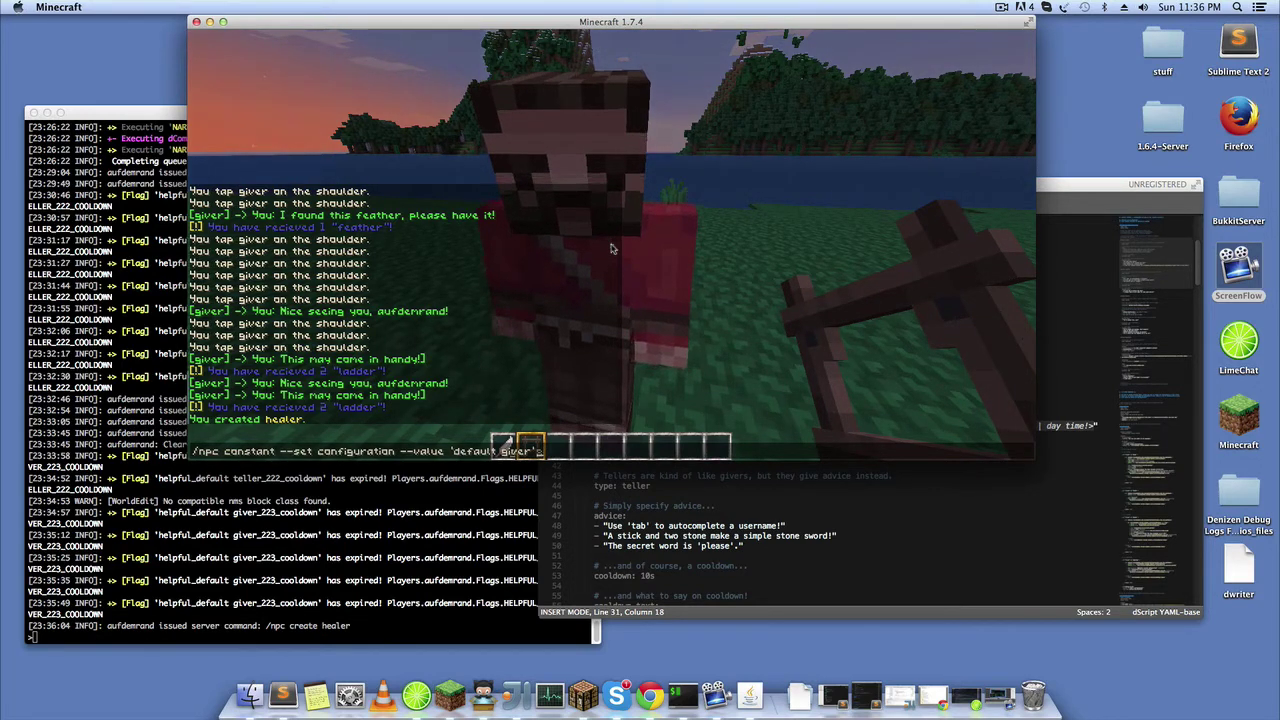
key("Up")
key("Return")
- Set the healer NPC's constant with /npc constant --set configuration --value 'default healer'
key("t")
key("Up")
key("Up")
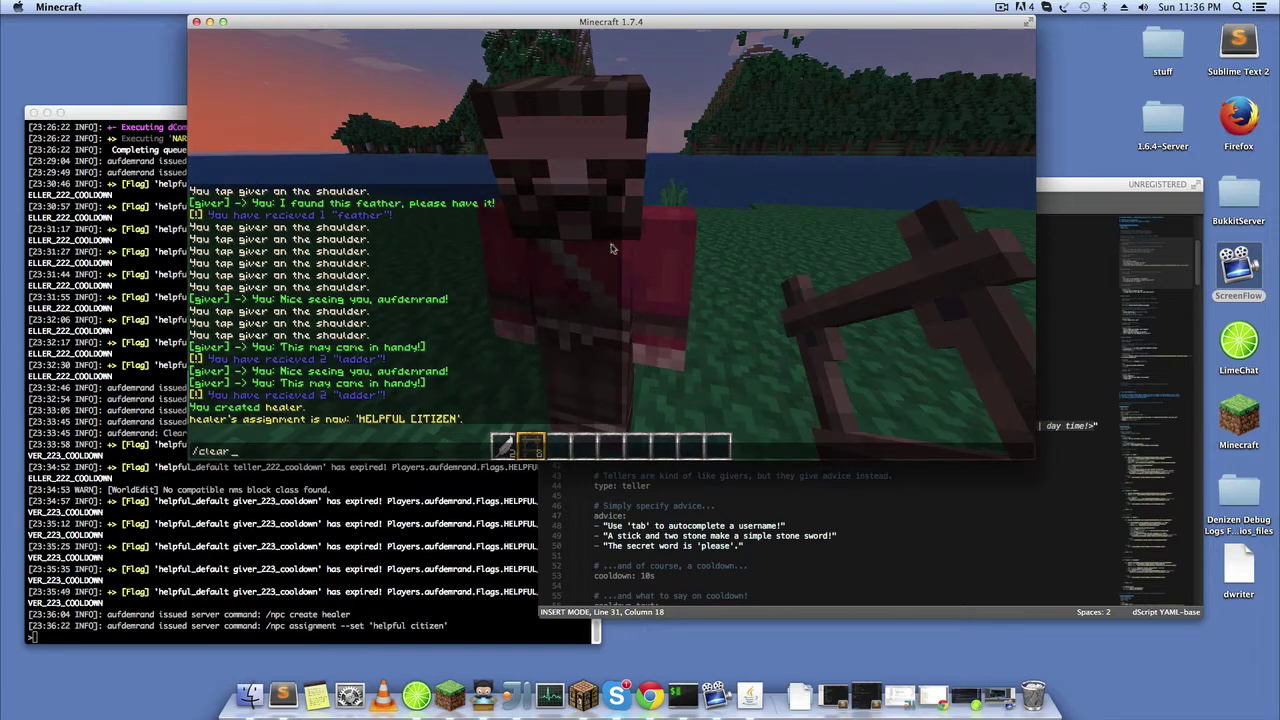
key("Up")
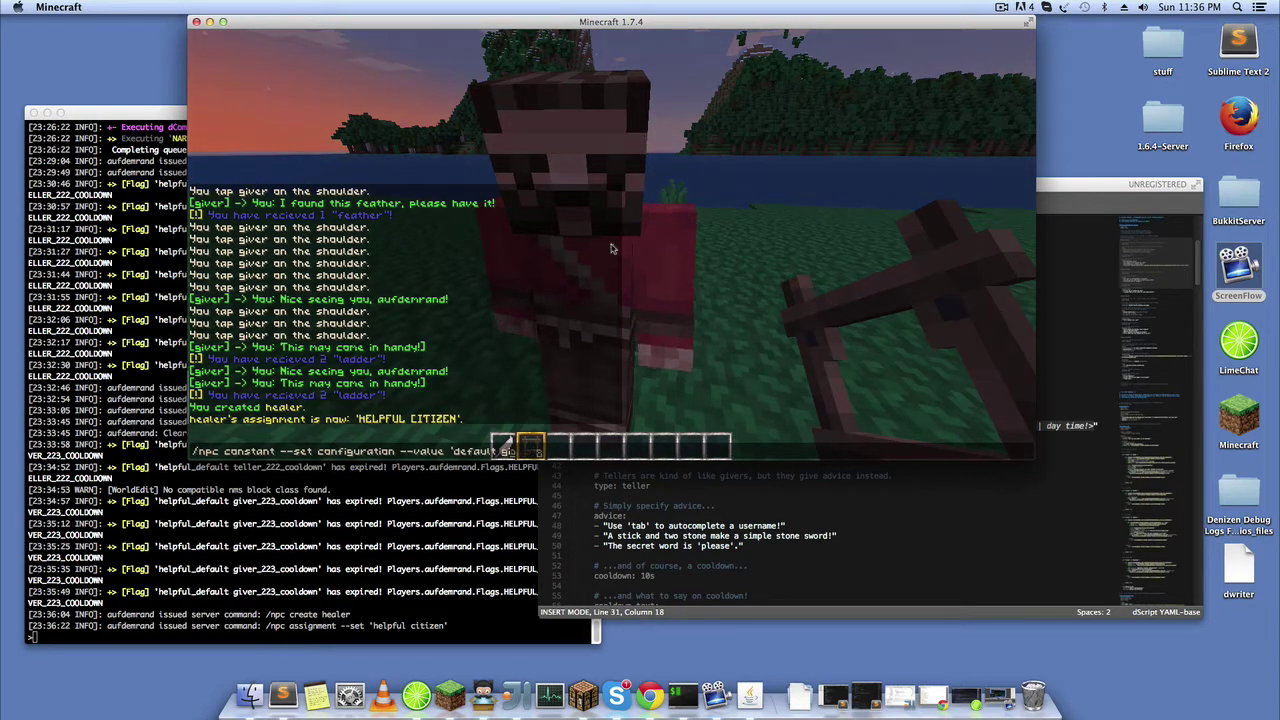
key("BackSpace")
key("BackSpace")
type("healer")
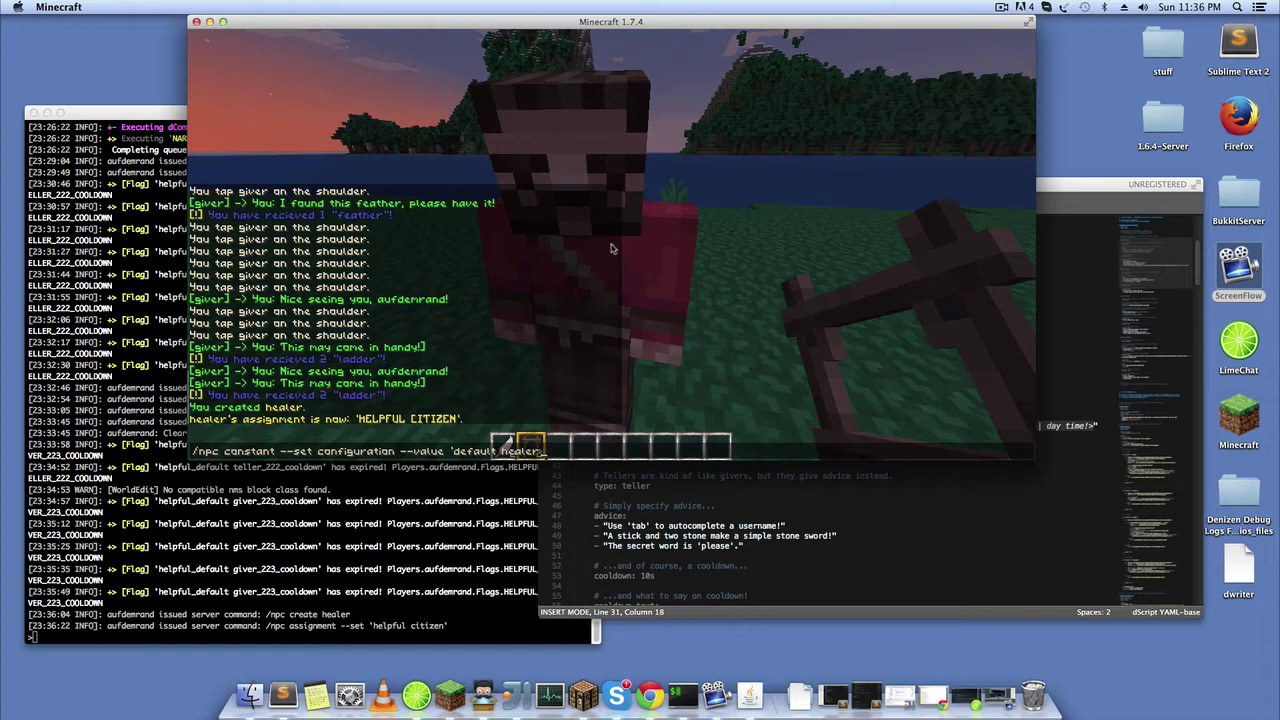
key("Return")
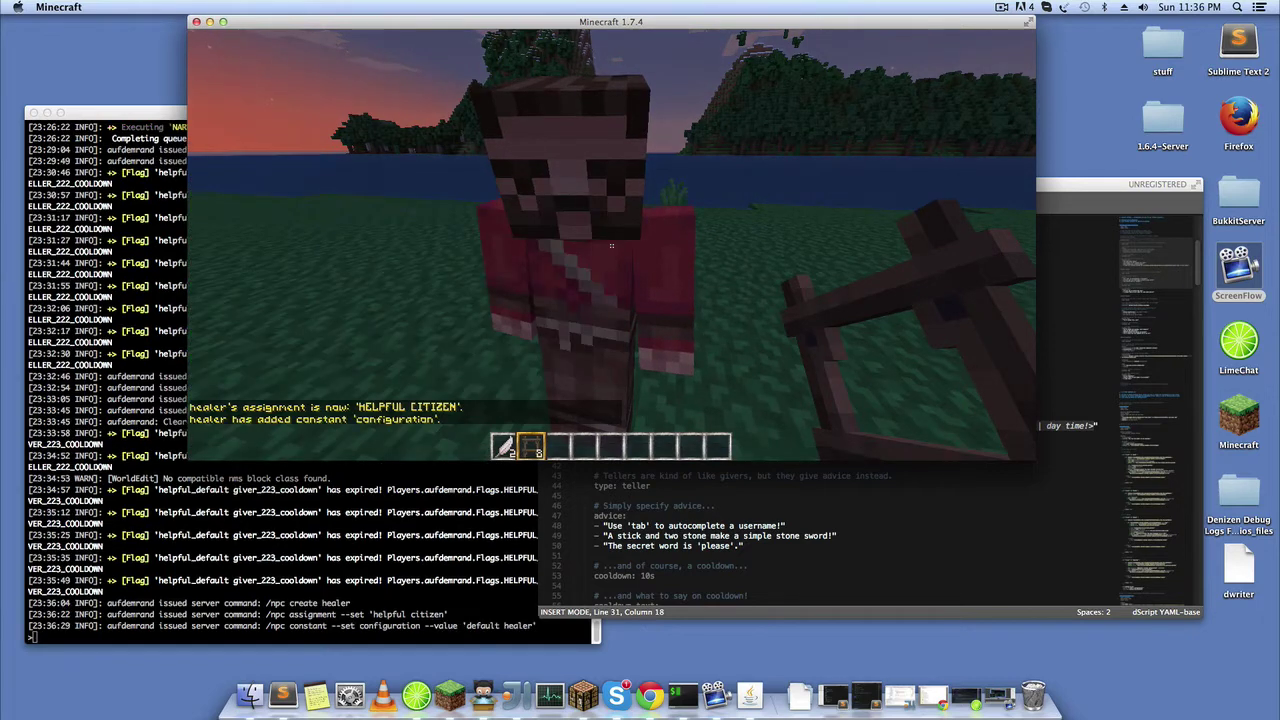
- Step back from the healer NPC and interact with it empty-handed
key("s")
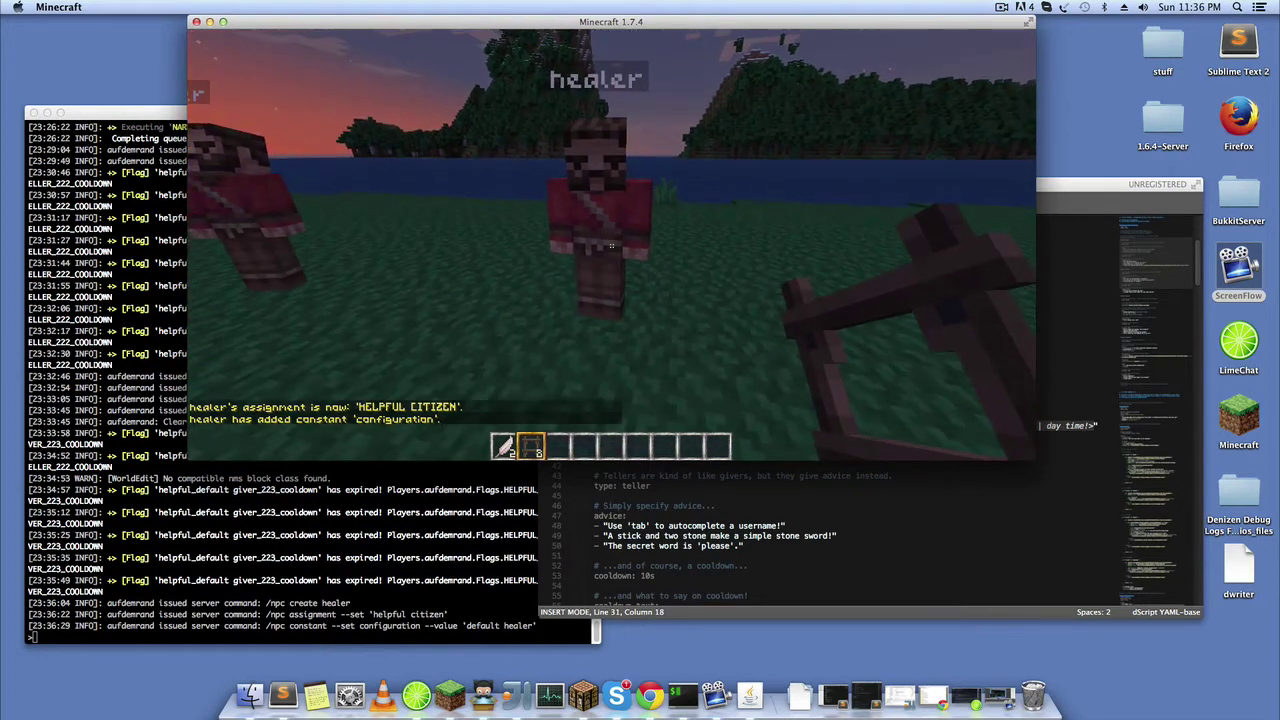
scroll(611, 245, "down", 1)
right_click(611, 245)
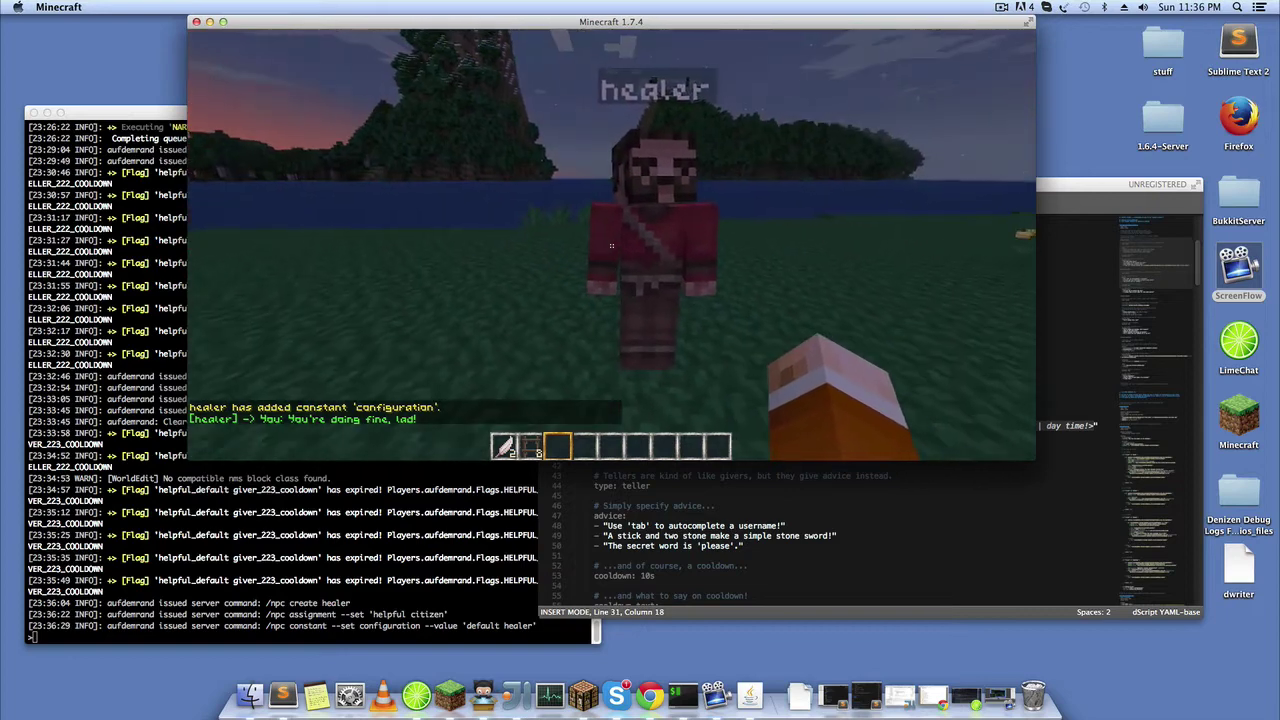
- Switch to Sublime Text 2, examine the default healer node's condition, heal amounts and healthy text, and return to Minecraft
key("t")
left_click(777, 503)
scroll(777, 505, "down", 10)
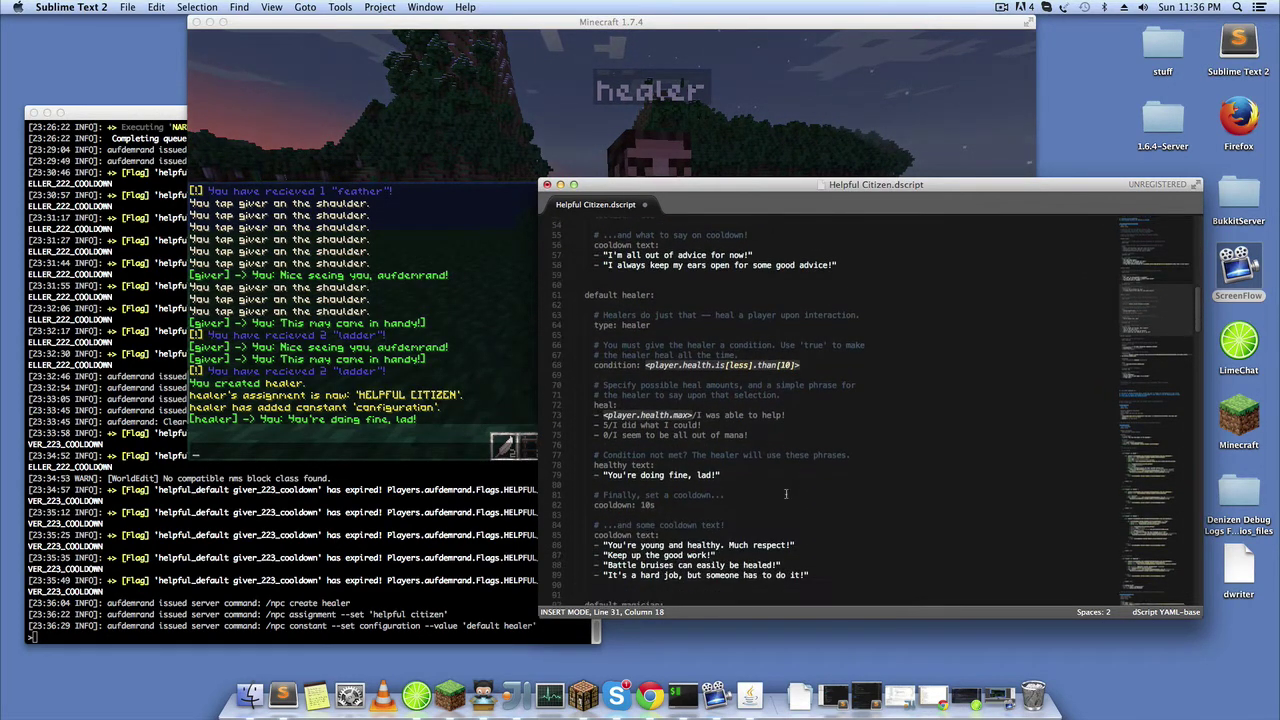
scroll(690, 410, "down", 1)
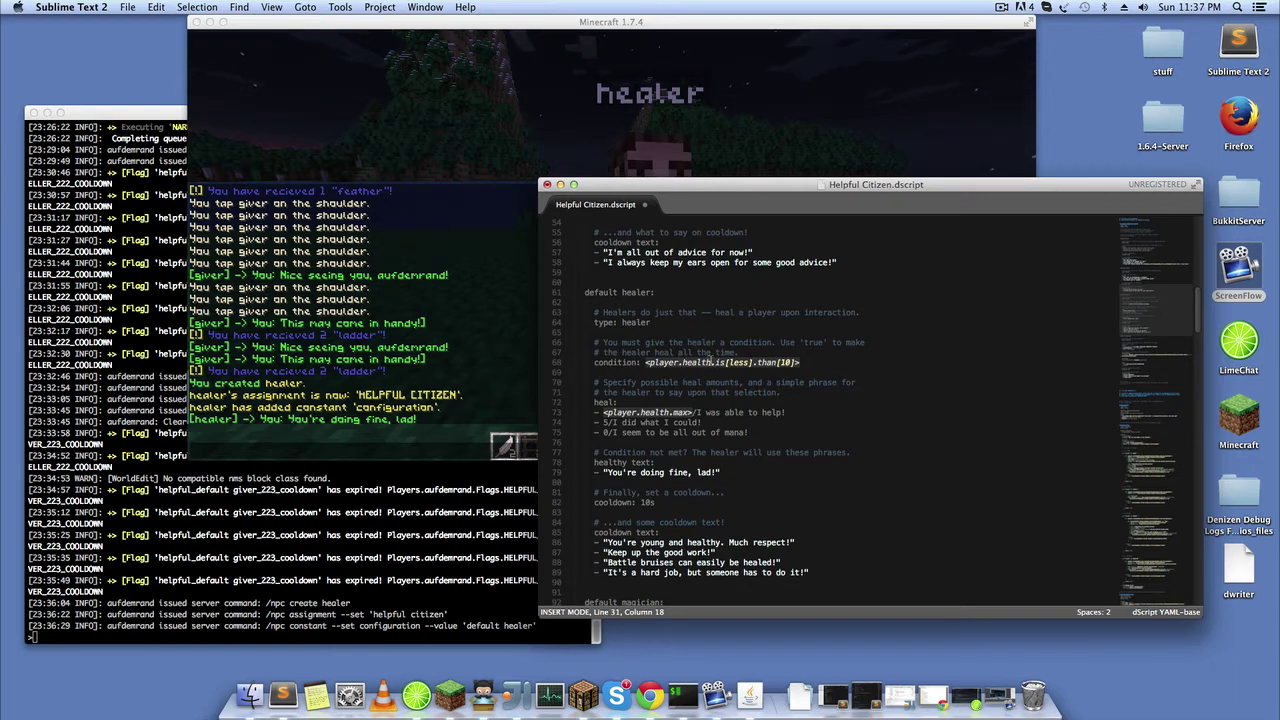
left_click(450, 360)
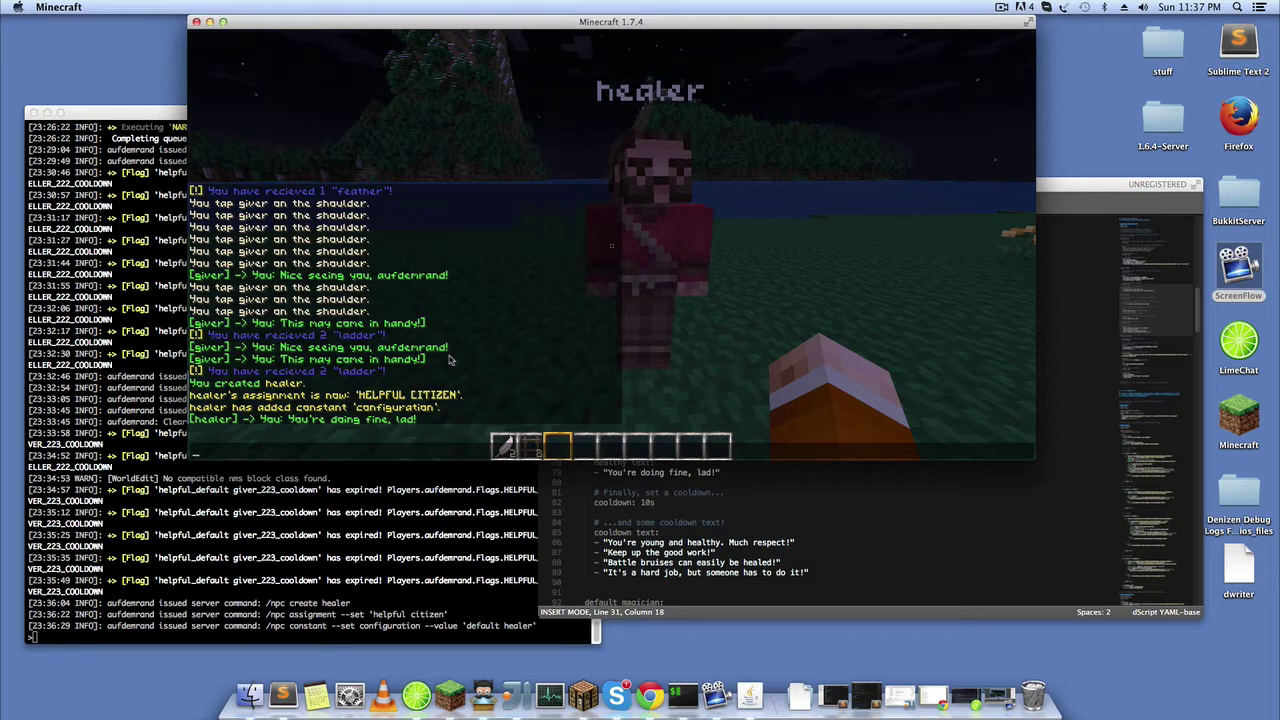
left_click(688, 485)
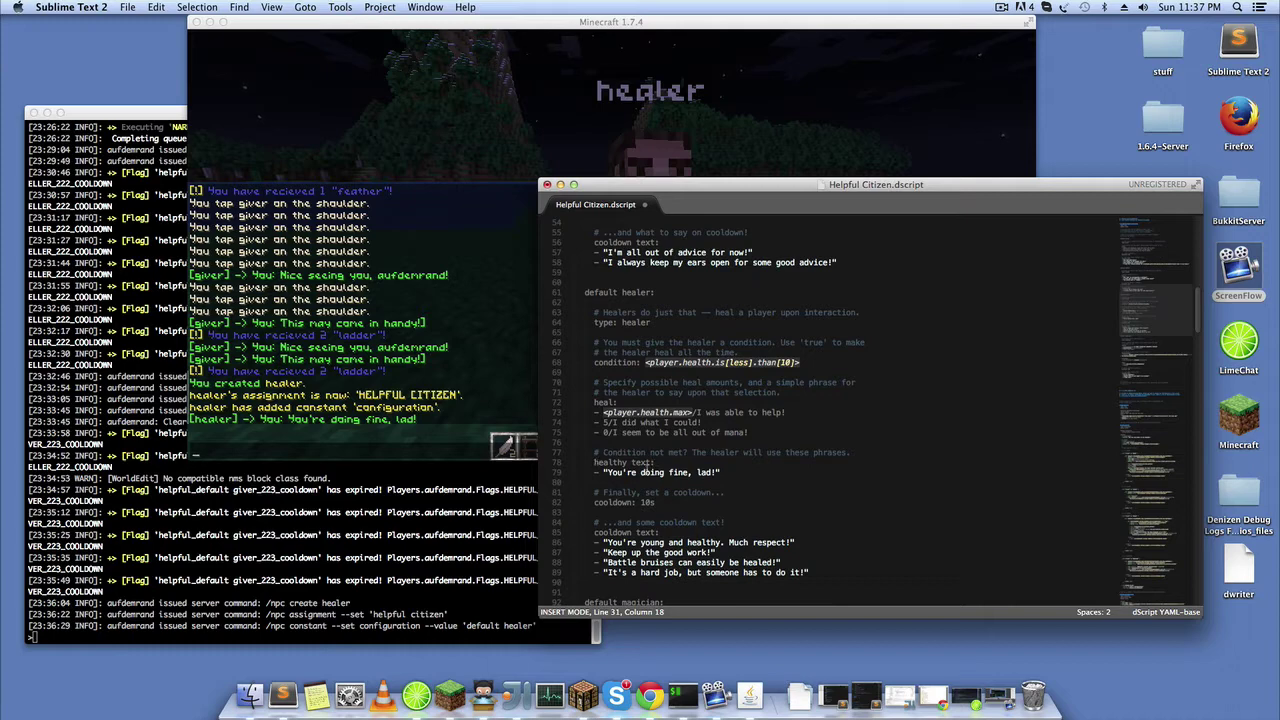
left_click(407, 268)
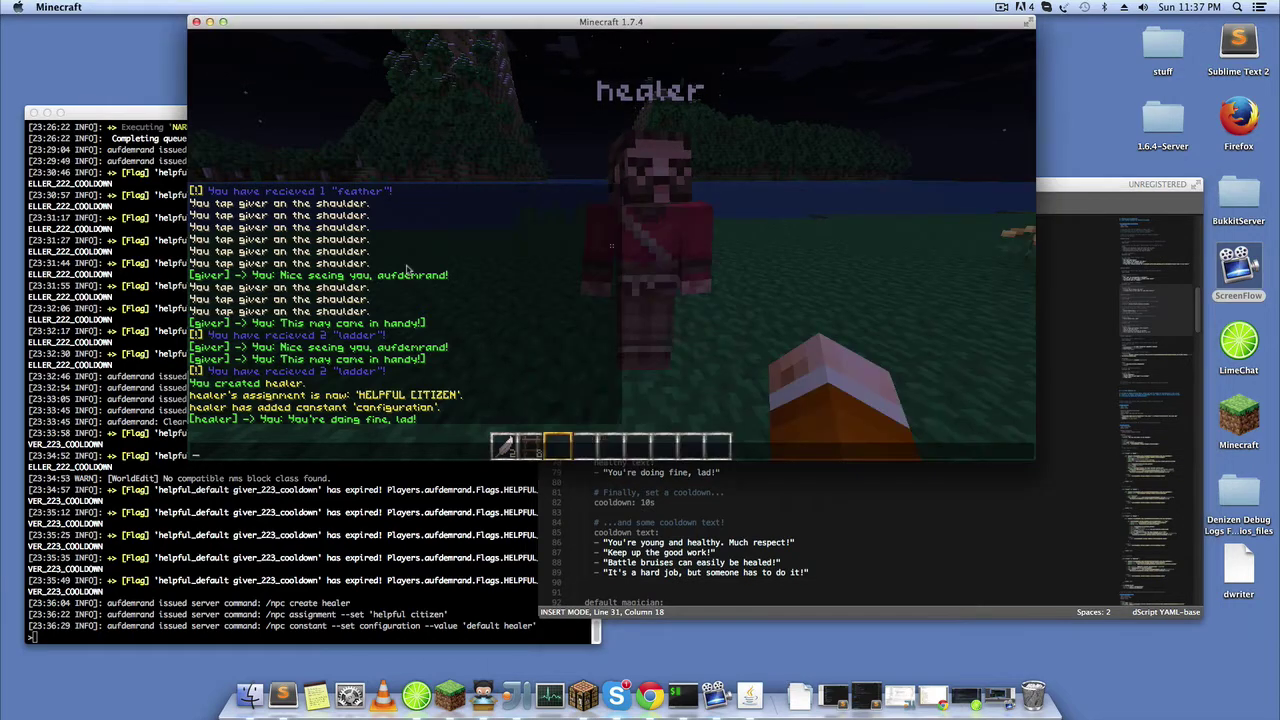
key("Escape")
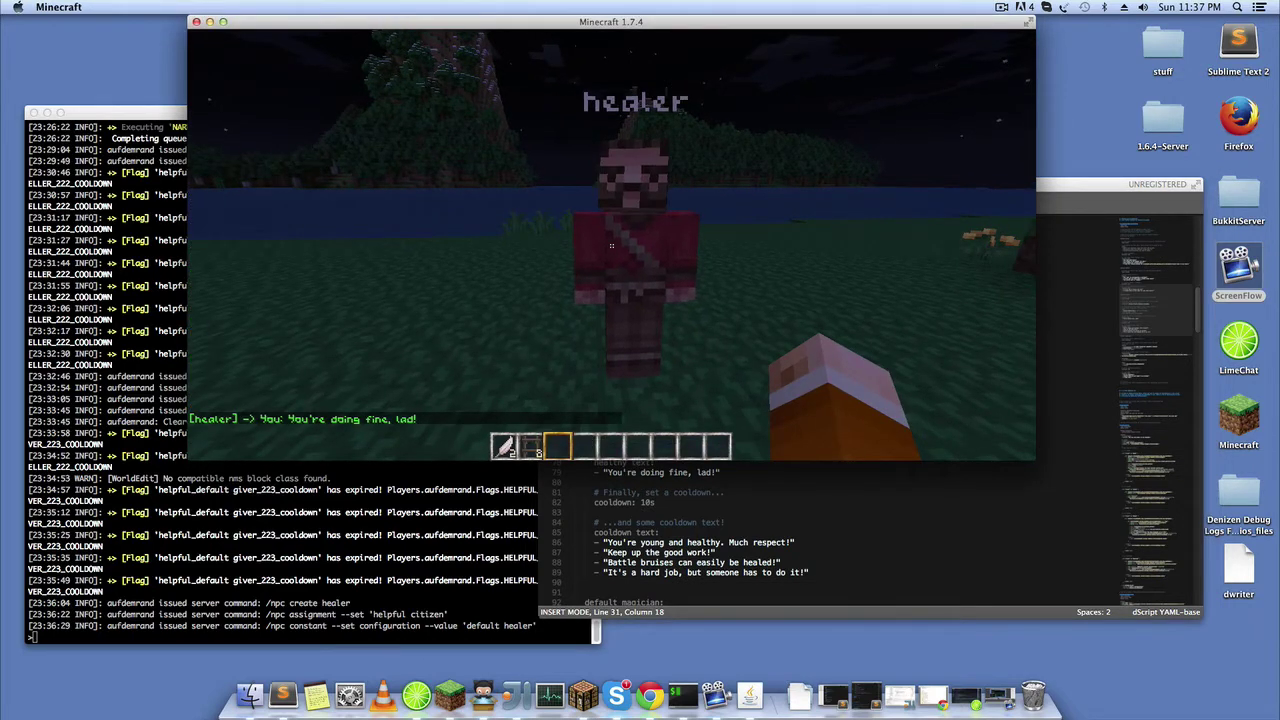
- Damage the player with /ex hurt 11 and switch to survival mode with /gamemode 0
key("slash")
type("ex ")
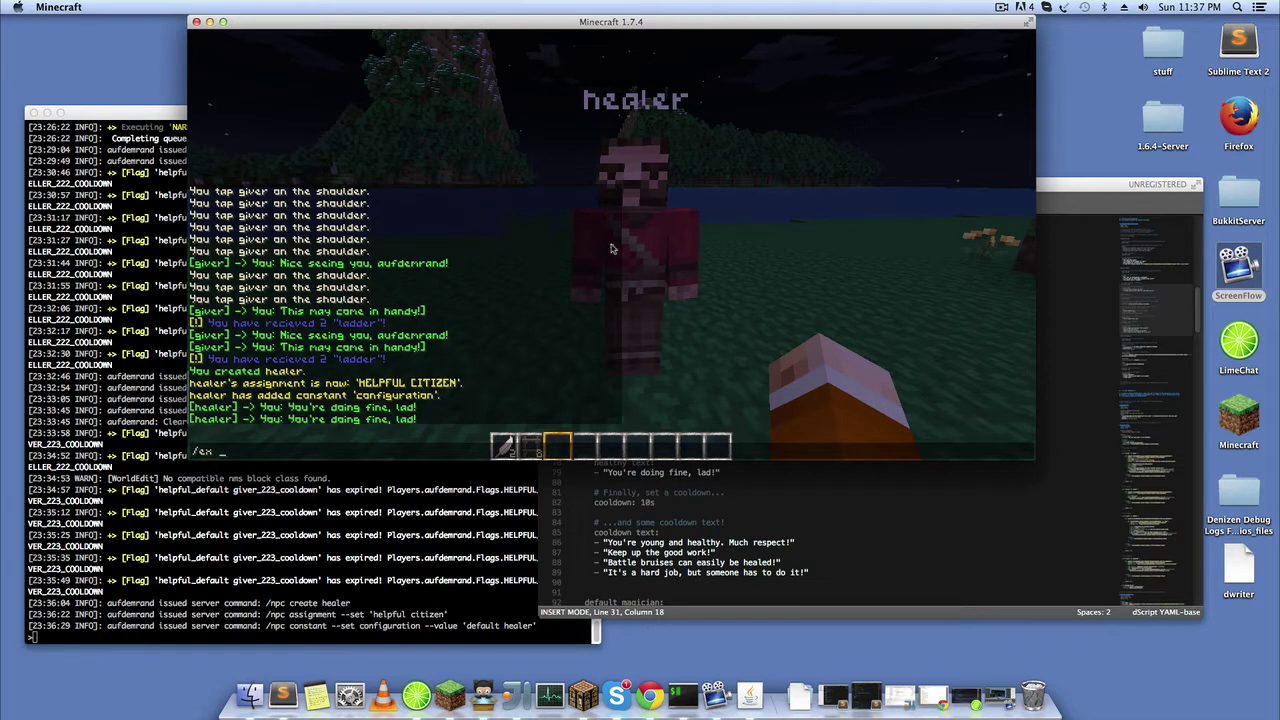
type("hurt 11")
key("Return")
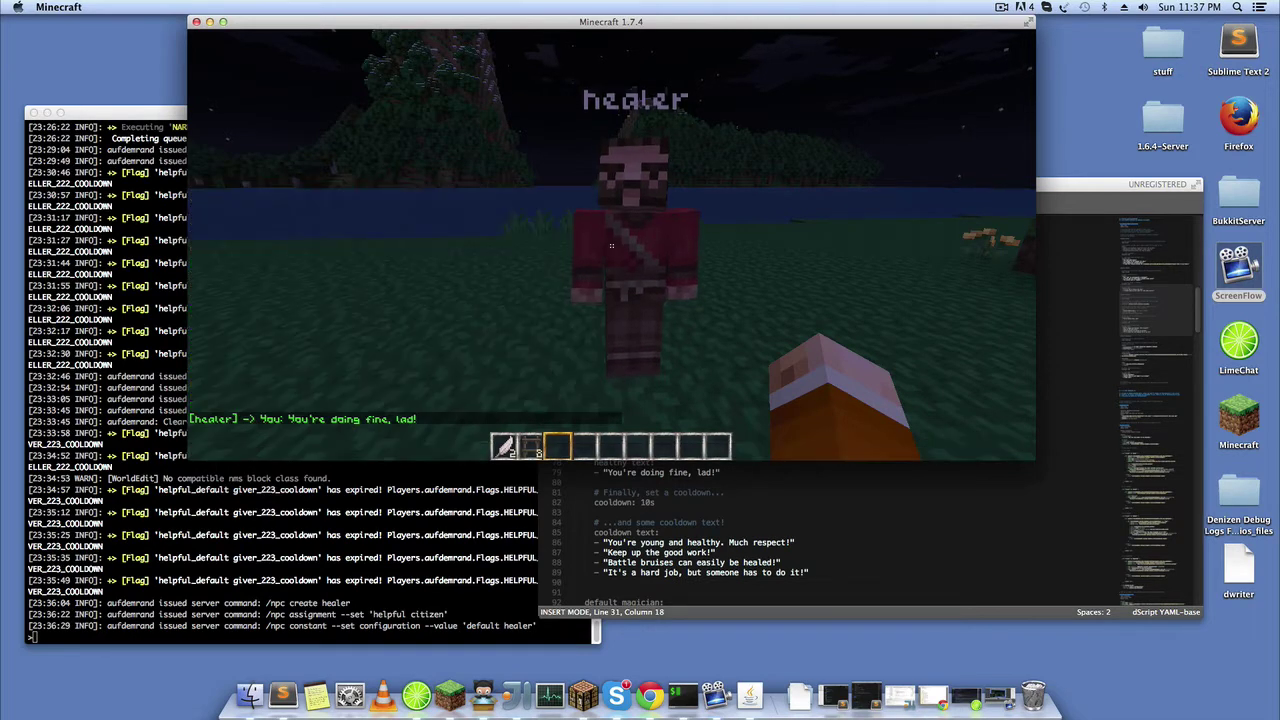
key("slash")
type("gamemode 1")
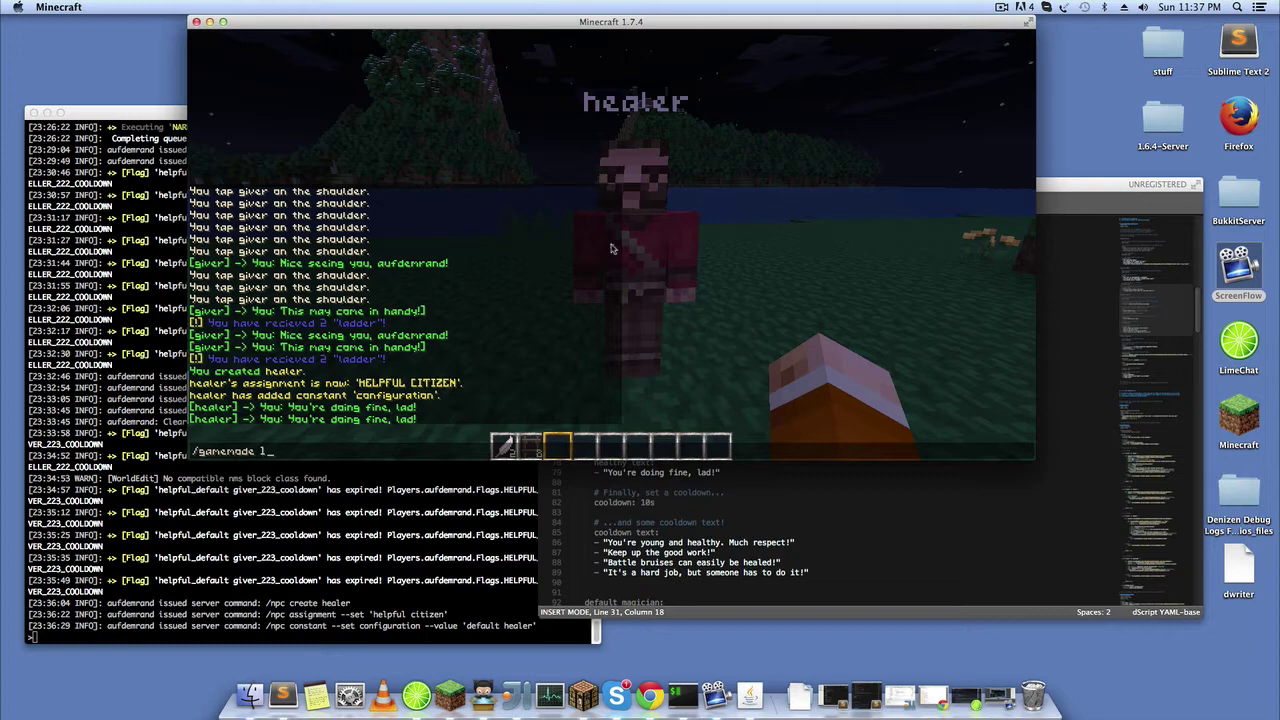
key("Return")
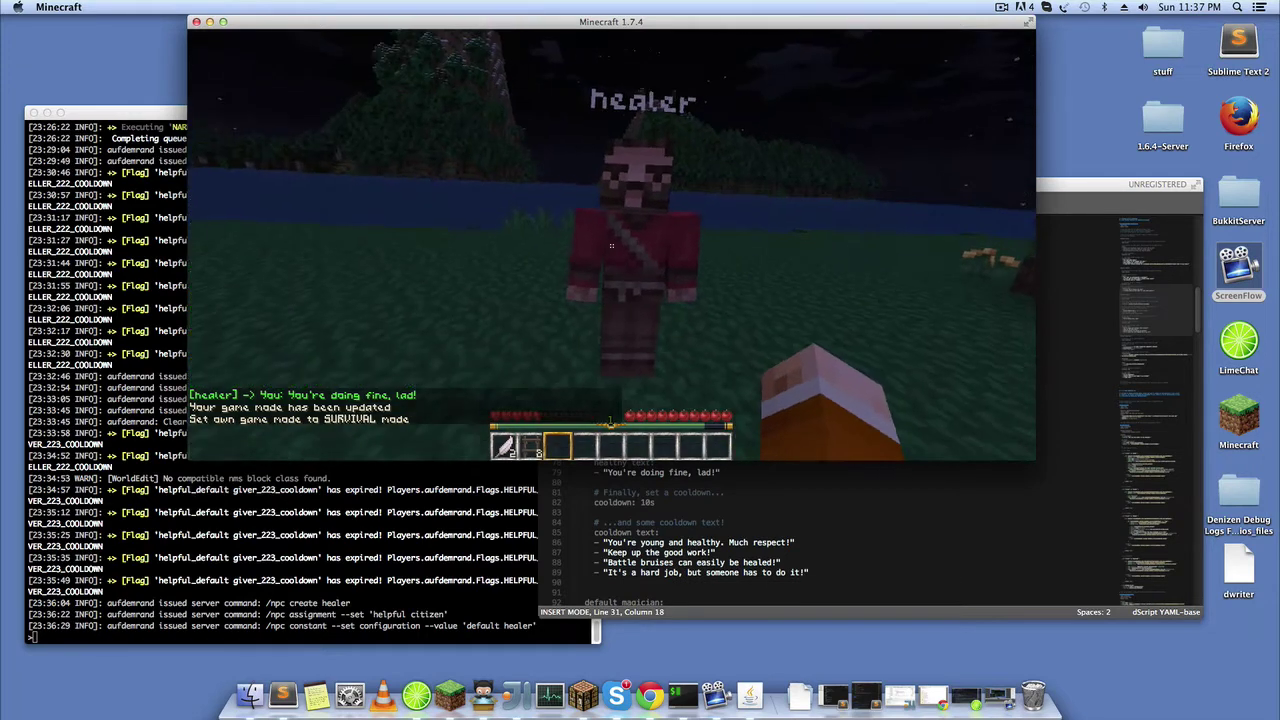
- Change the world time to day with /time set 0
type("t/time es")
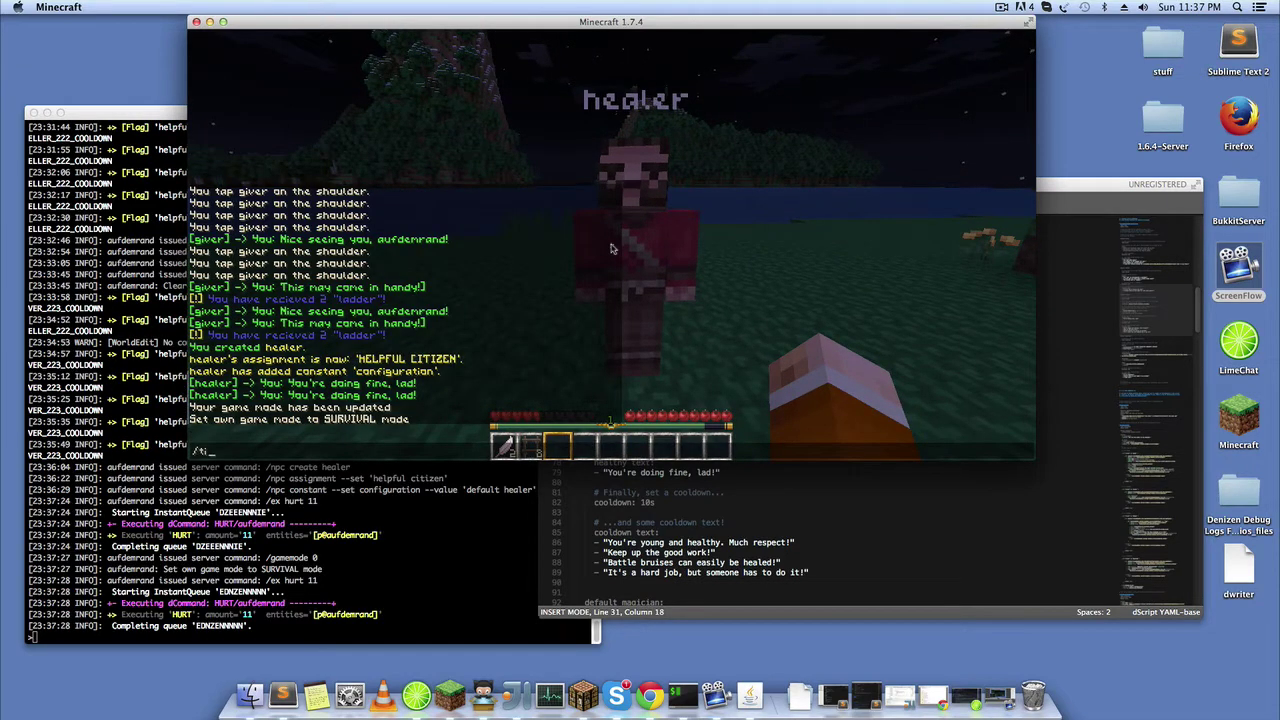
type(" set 0")
key("Return")
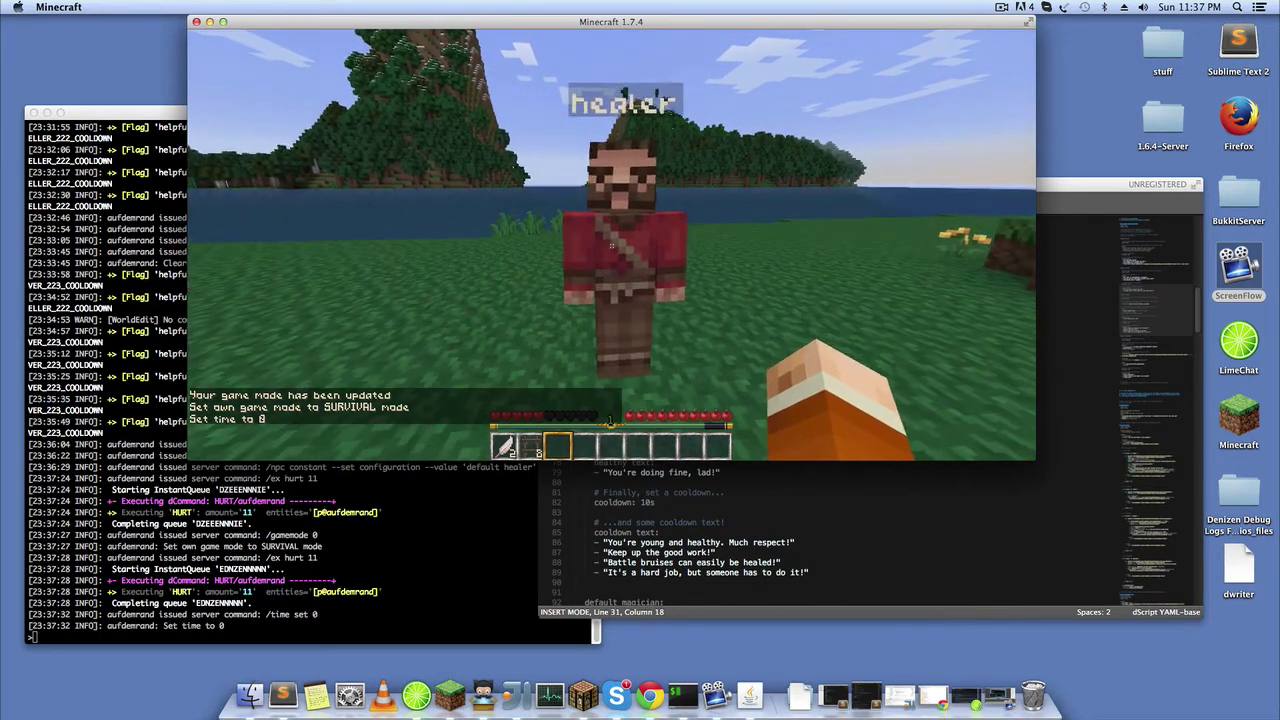
- Interact with the healer NPC, and damage the player with /ex hurt 3
right_click(611, 245)
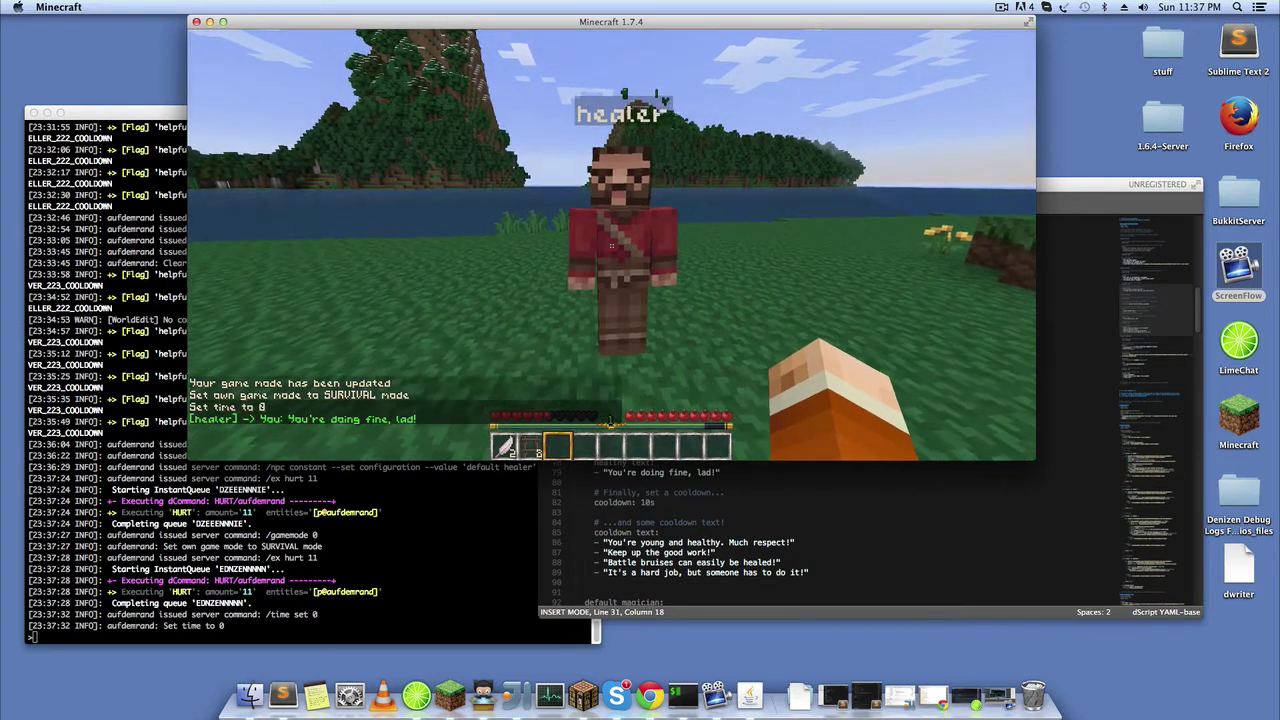
key("t")
key("Up")
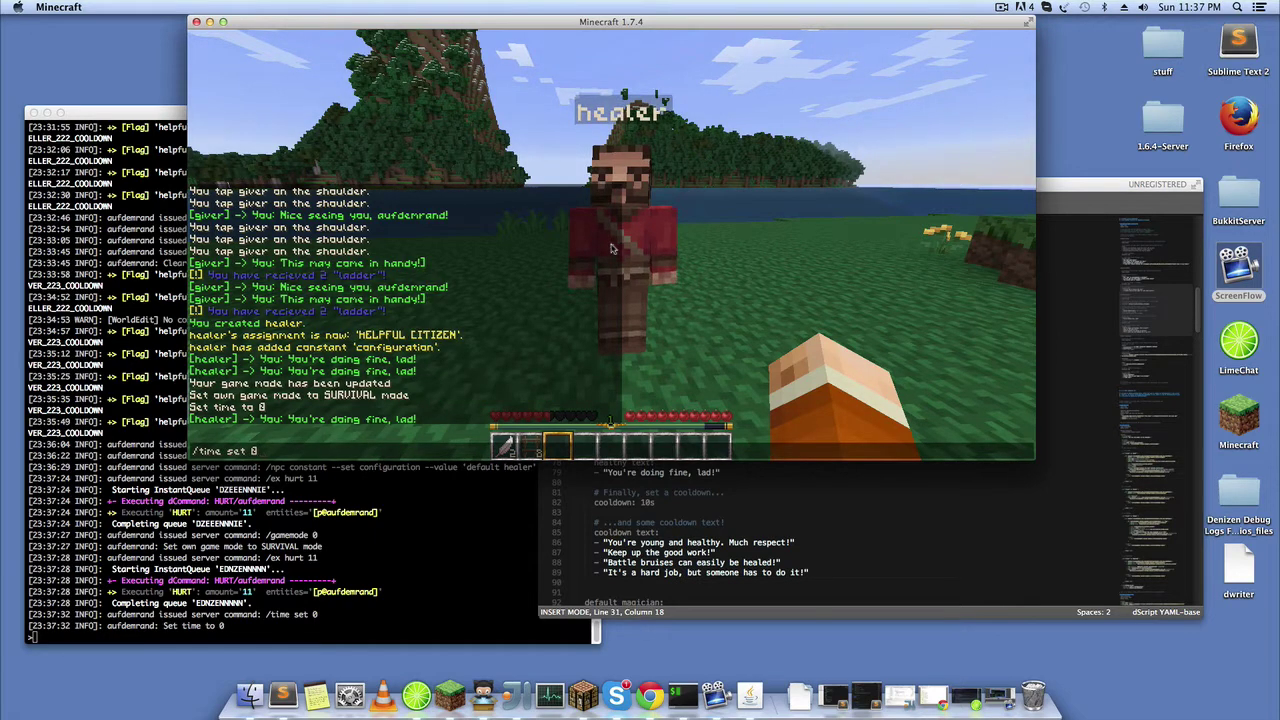
key("Up")
type("3")
key("Return")
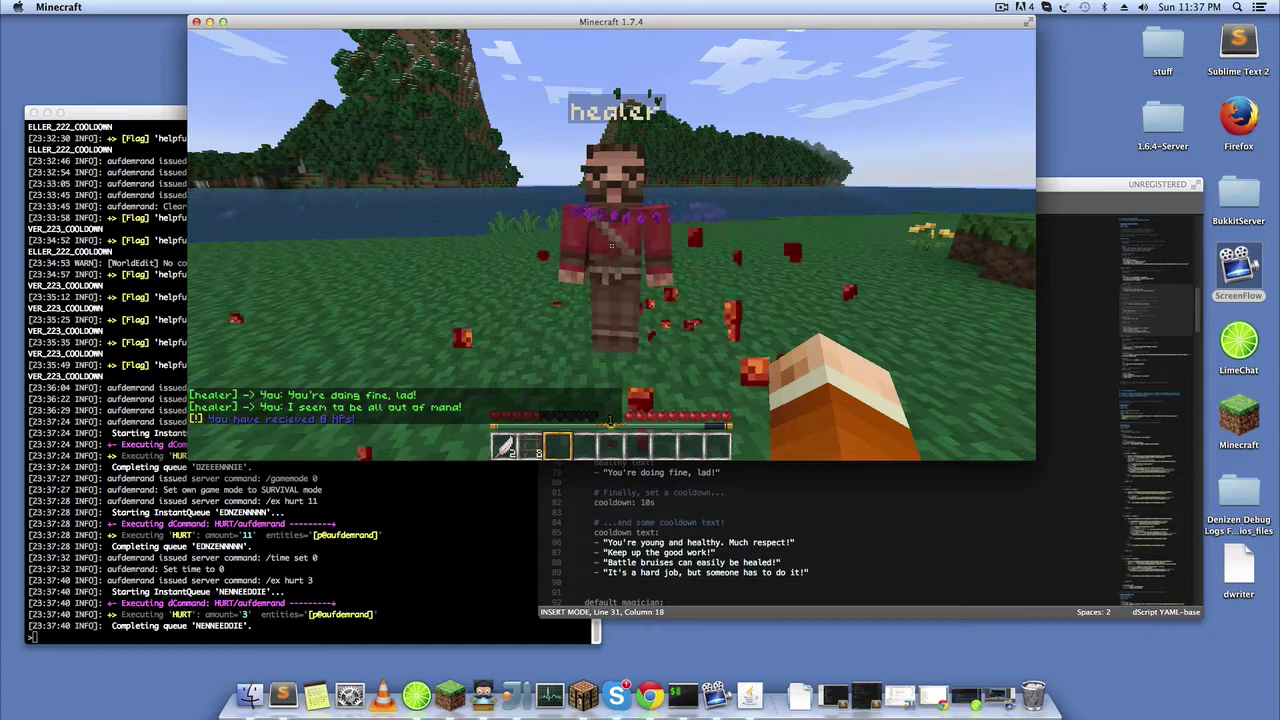
- Review the healer's replies in the chat and interact with the healer again to test its cooldown
key("t")
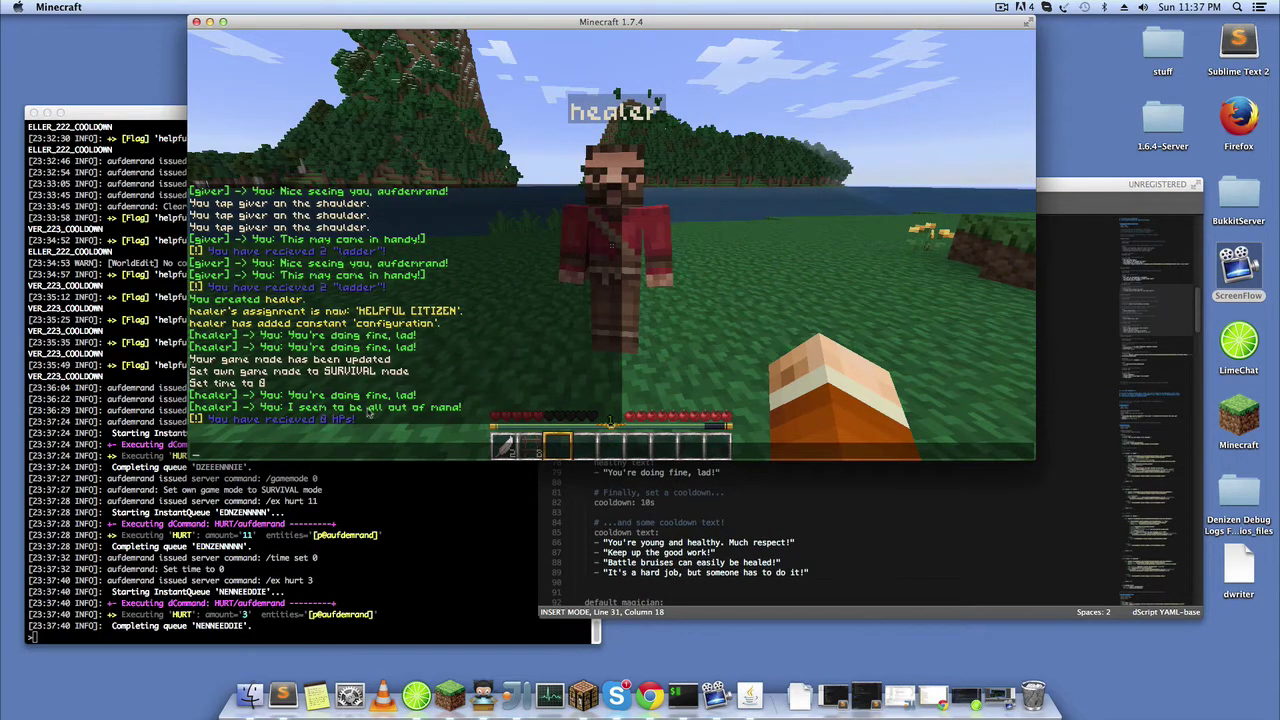
key("Escape")
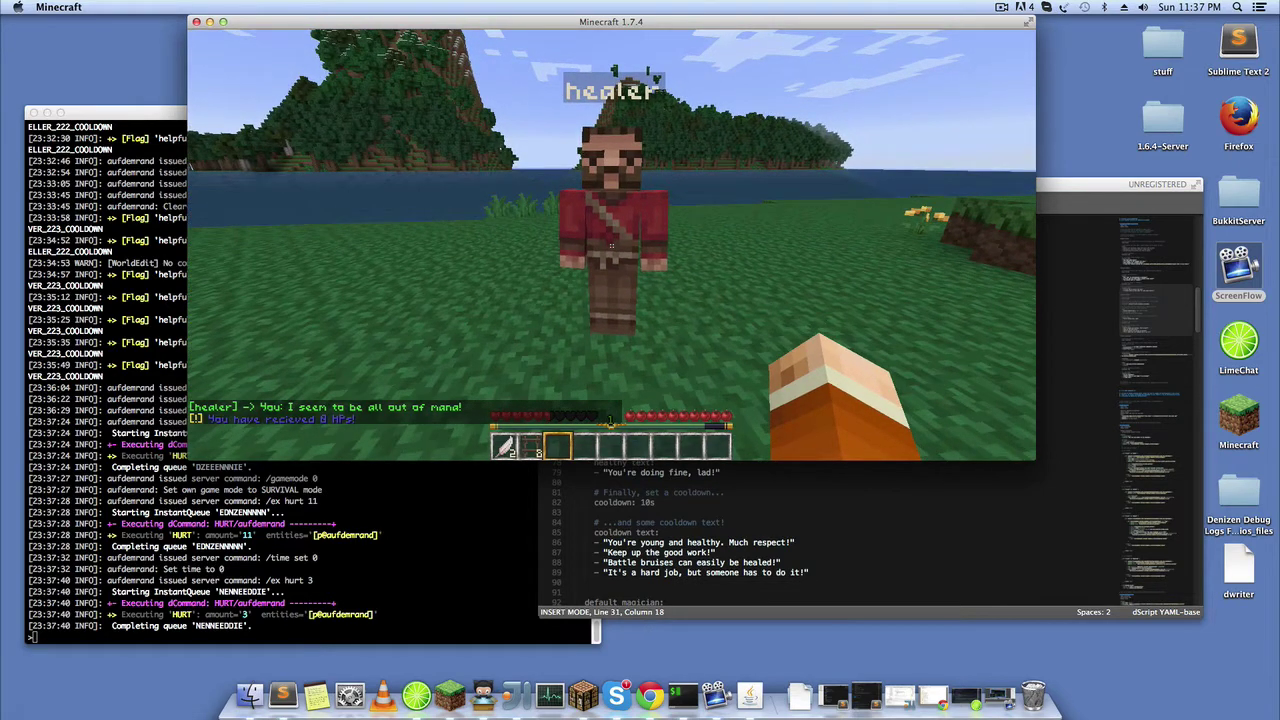
right_click(611, 244)
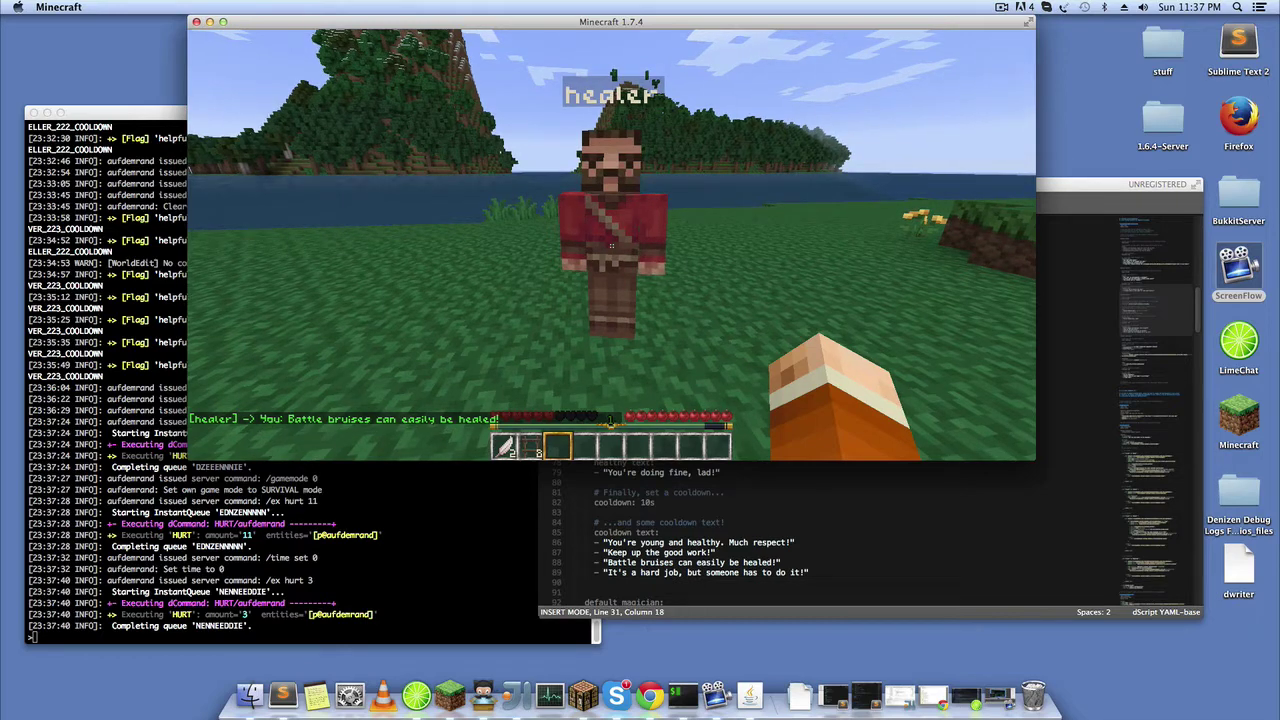
left_click(611, 244)
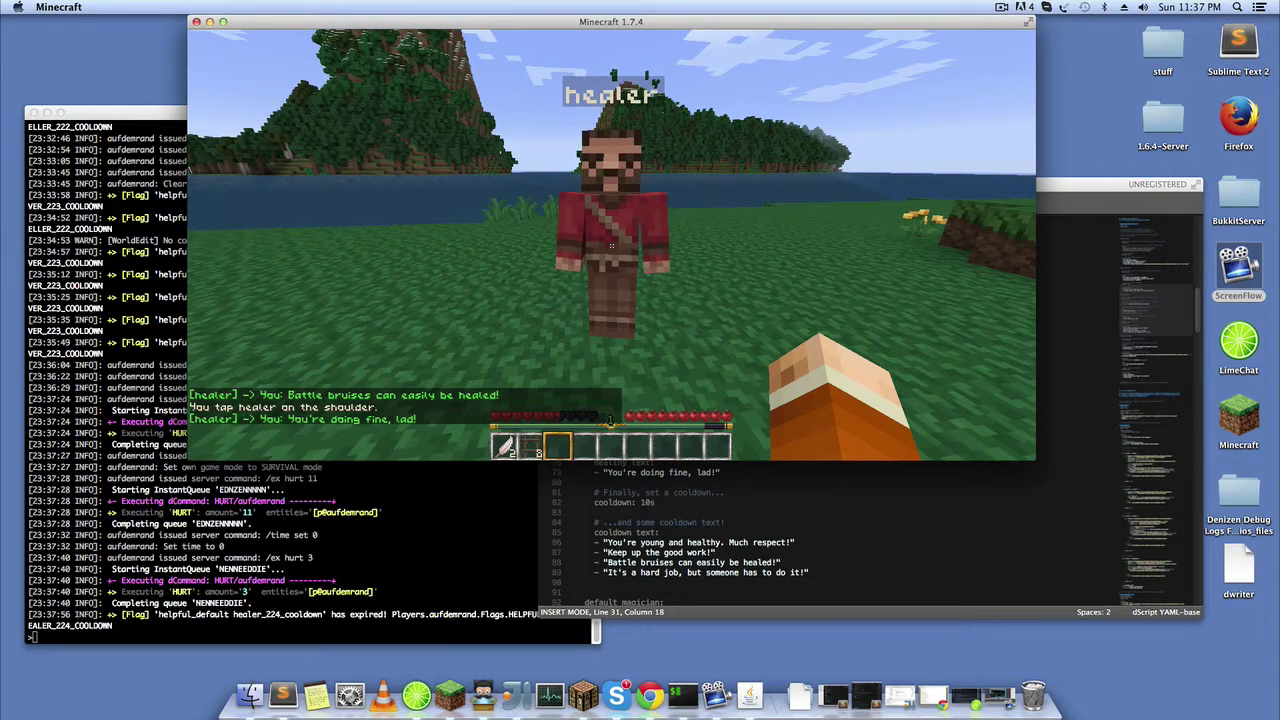
- Damage the player twice with /ex hurt 3 and interact with the healer for a heal
key("t")
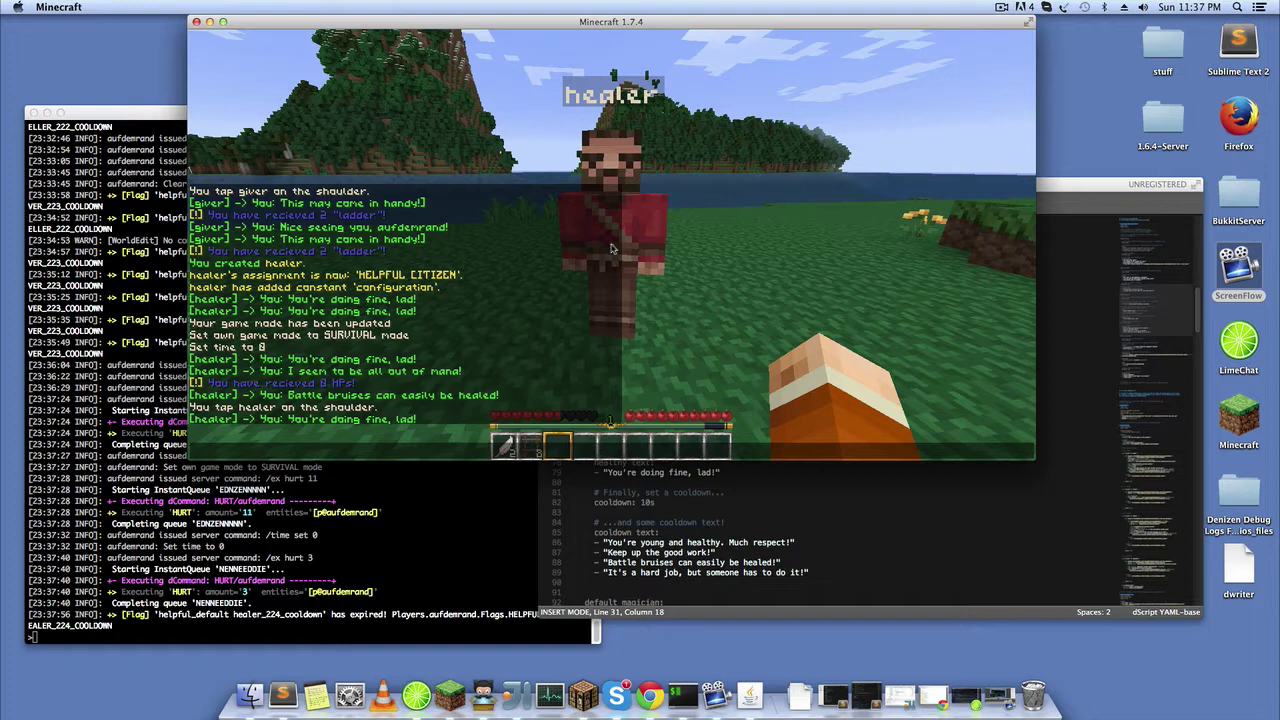
key("Up")
key("Return")
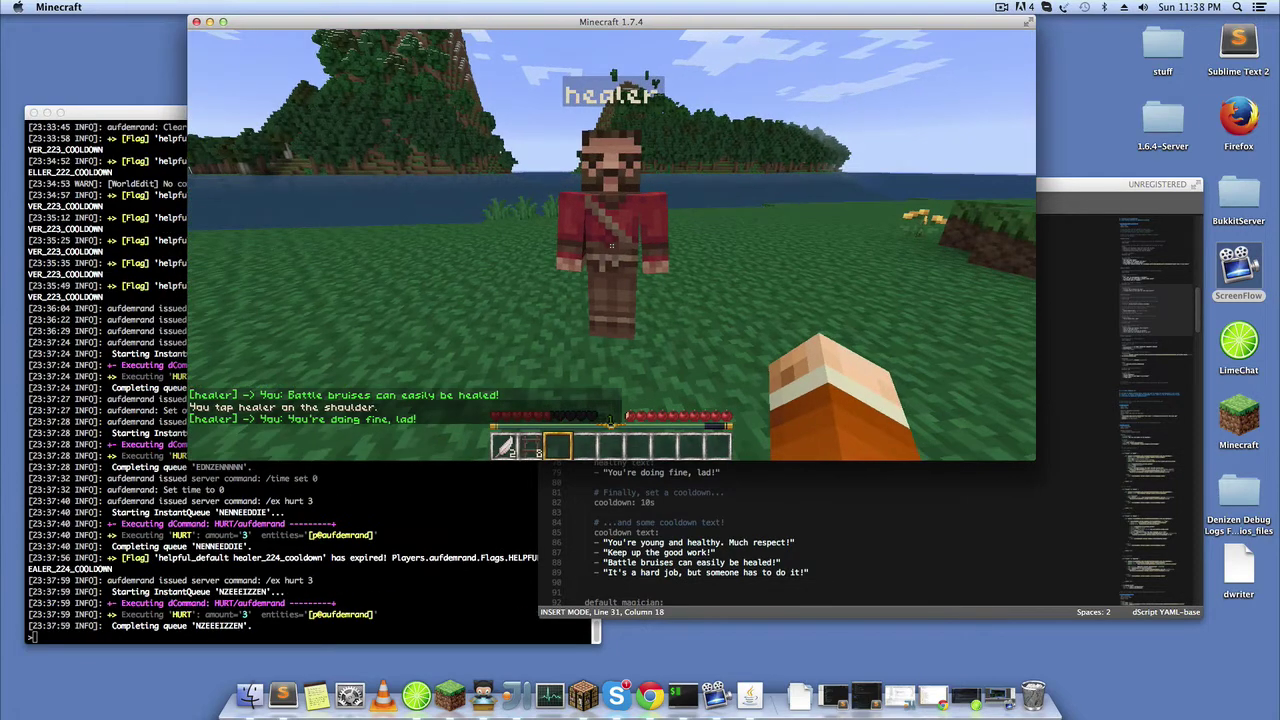
key("t")
key("Up")
key("Return")
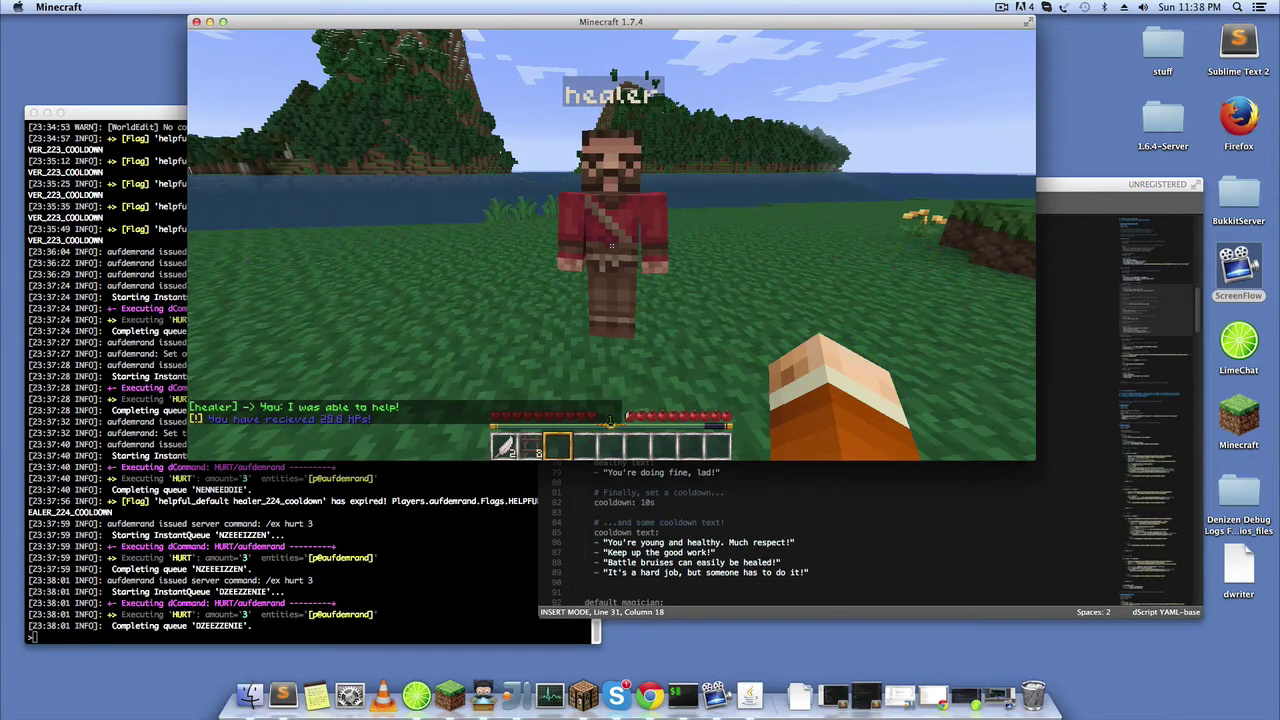
- Switch to Sublime Text 2 and examine the default healer's <player.health.max> heal entry and the default magician node below it
key("t")
left_click(697, 471)
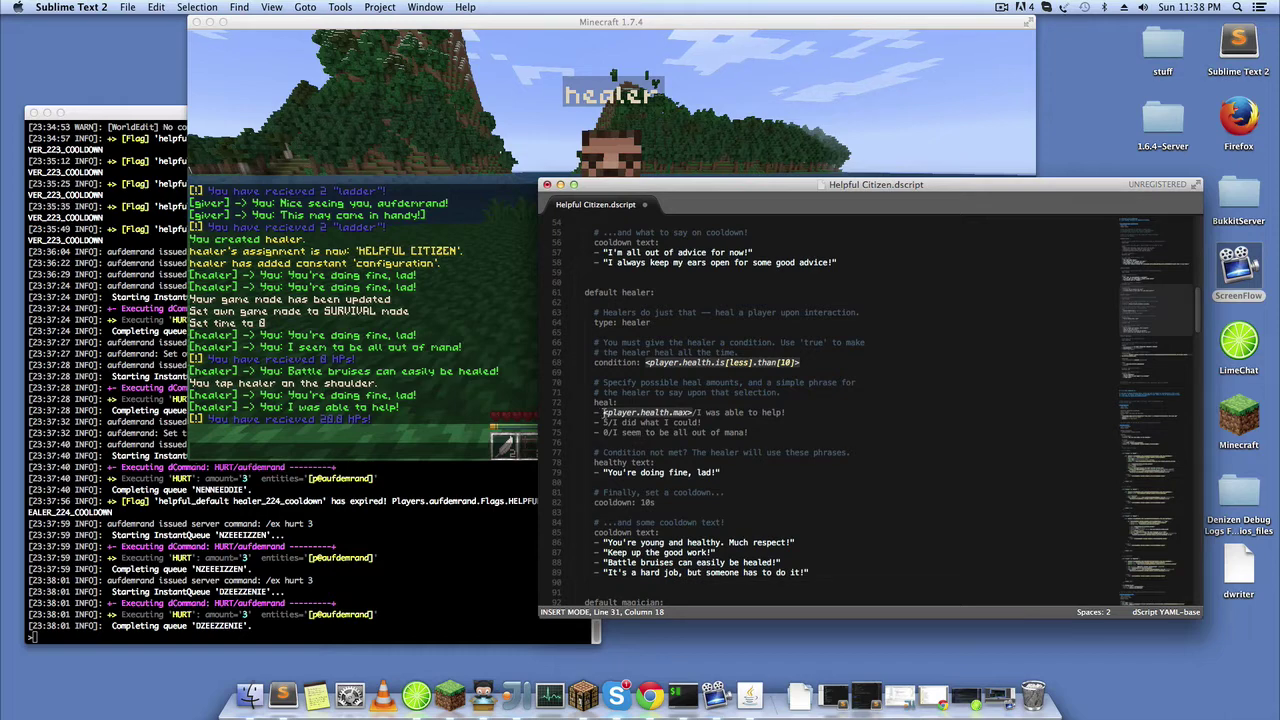
left_click_drag(603, 412, 691, 412)
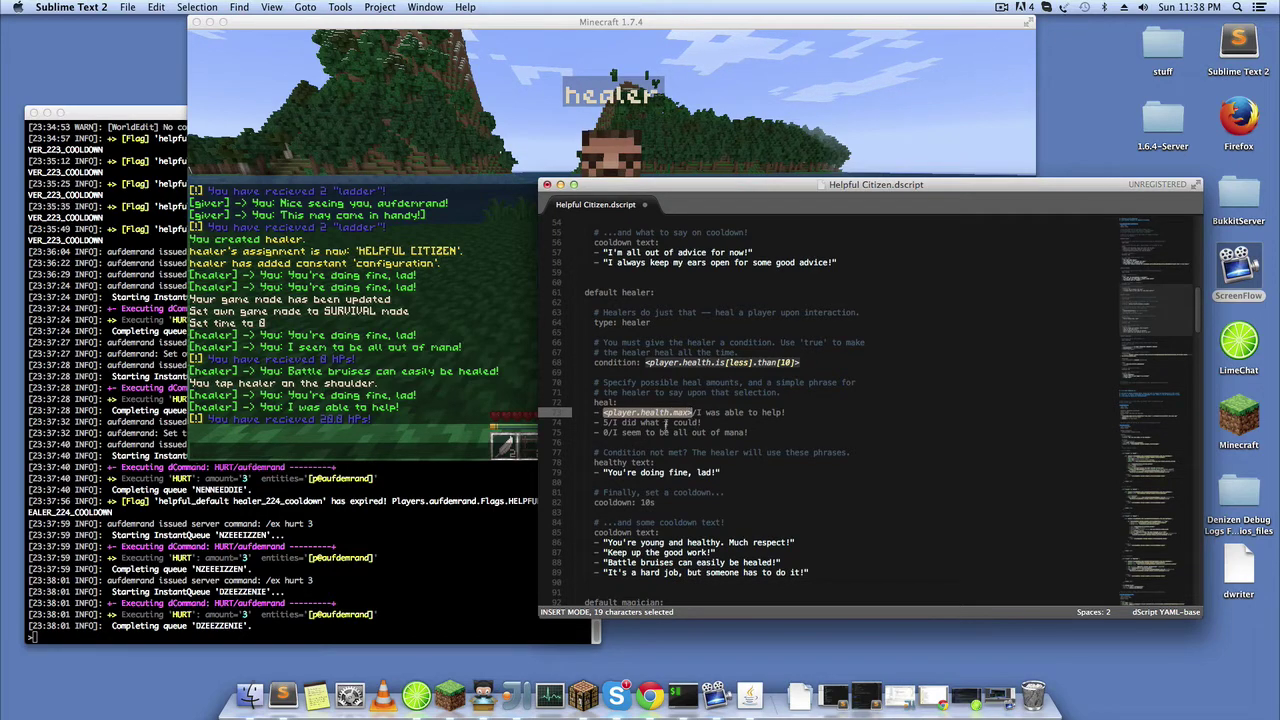
left_click(669, 405)
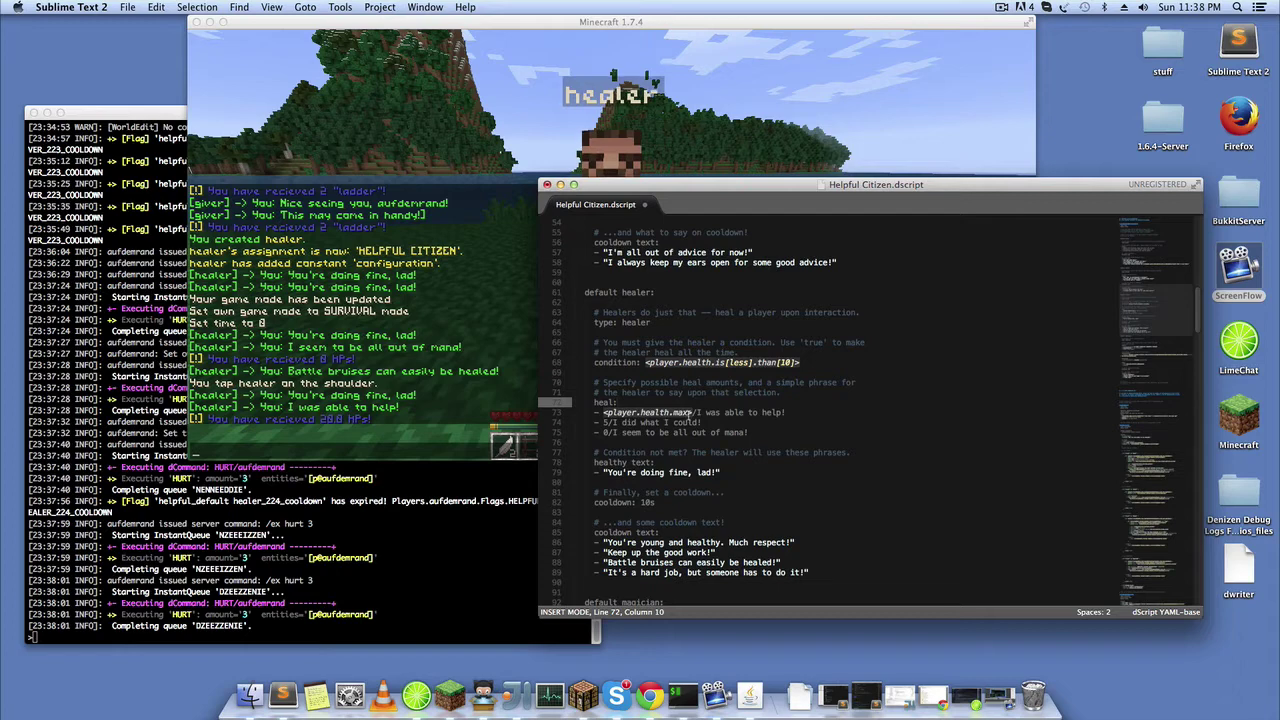
left_click_drag(696, 412, 601, 412)
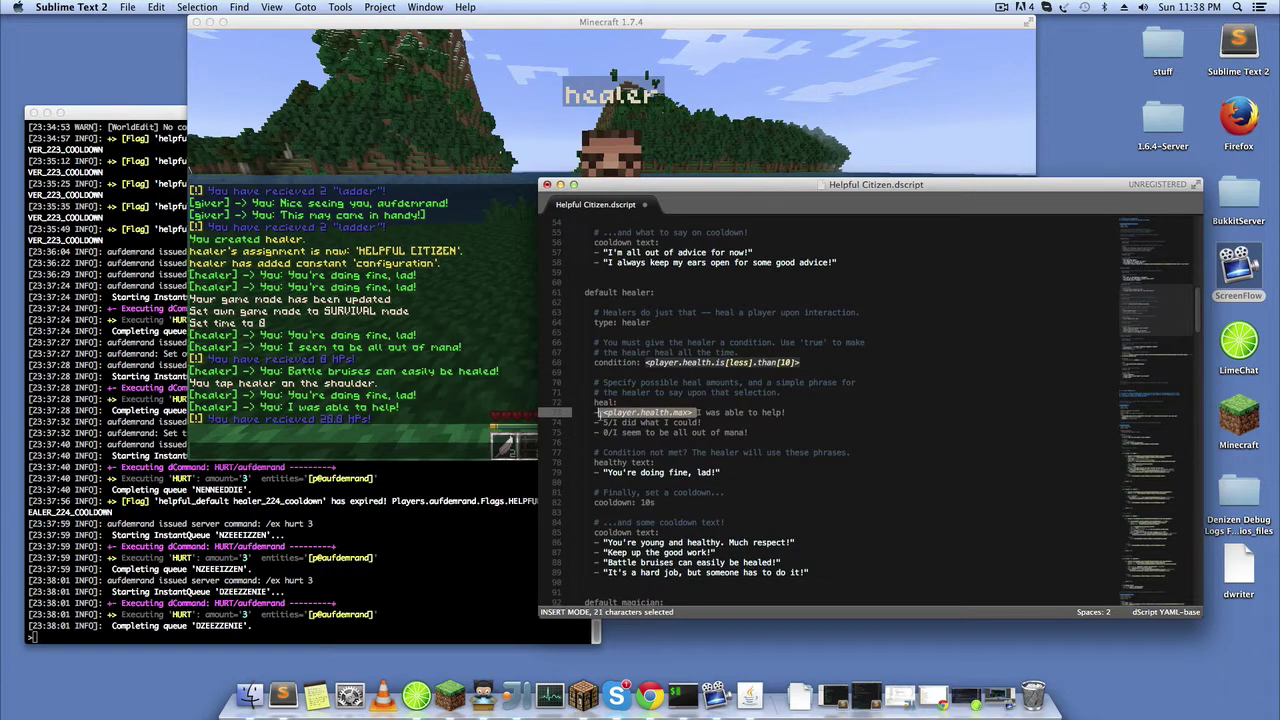
left_click(697, 412)
scroll(630, 426, "down", 1)
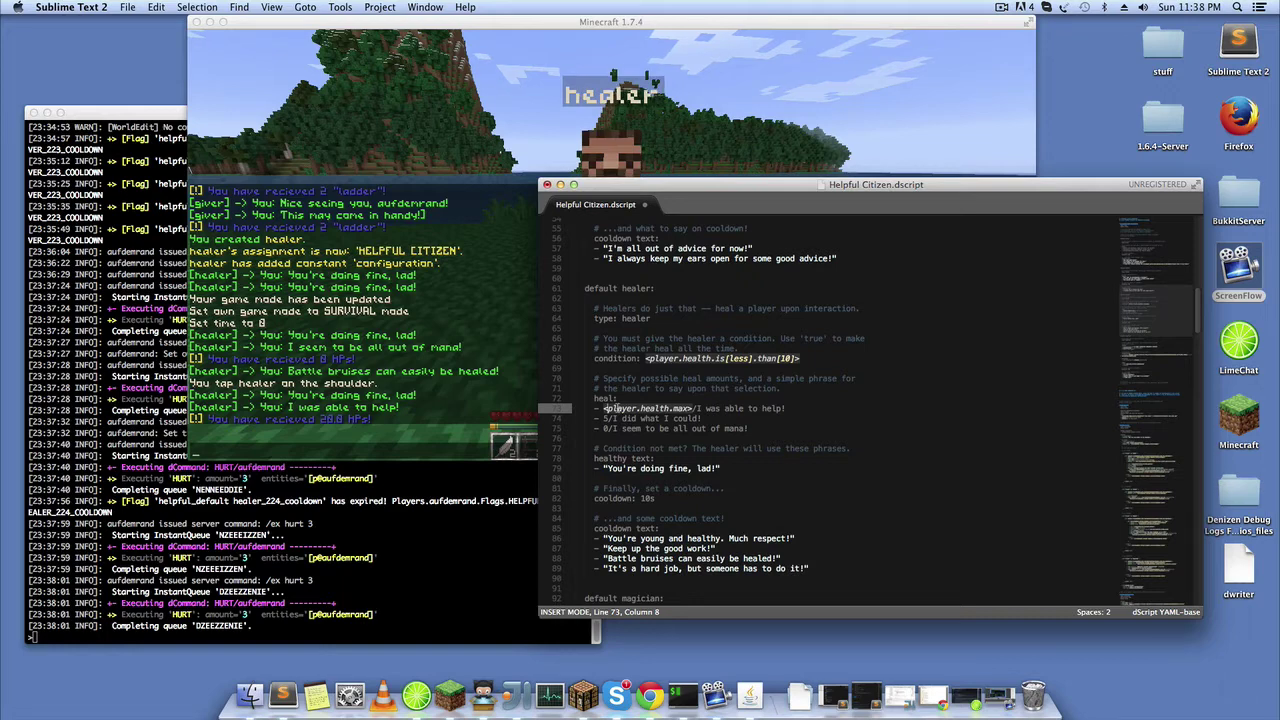
scroll(631, 432, "down", 2)
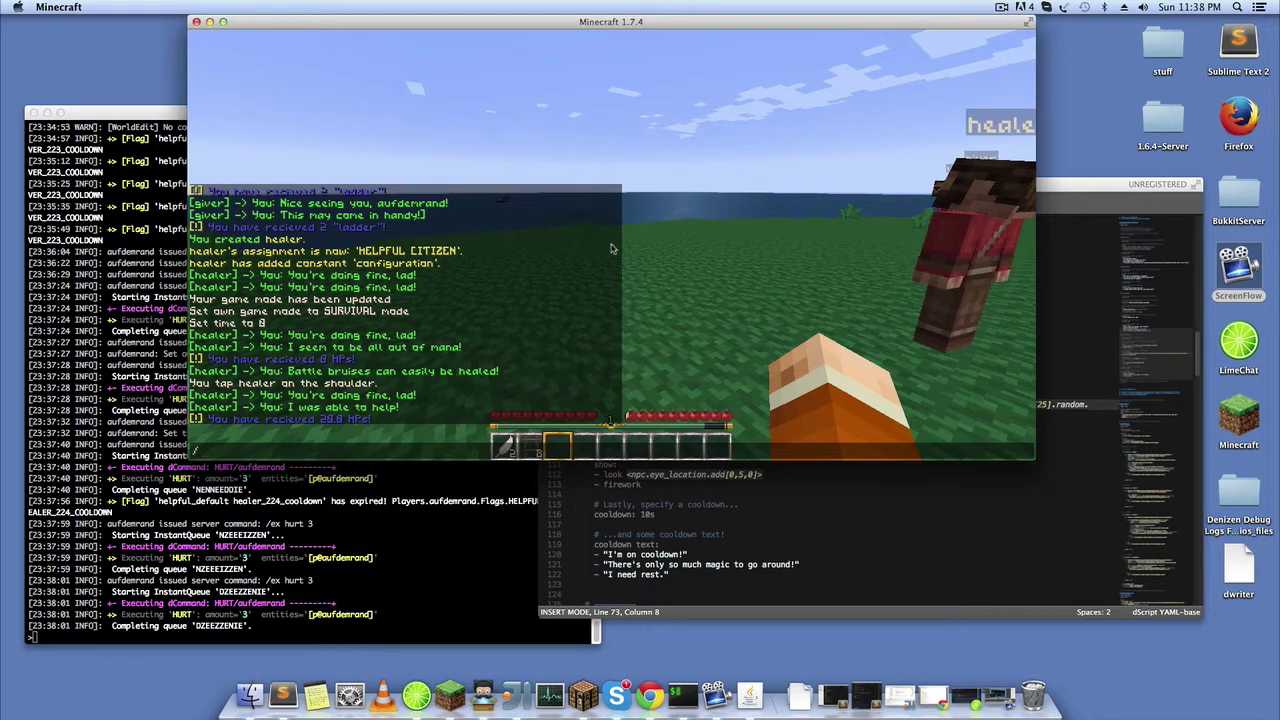
- In Minecraft, create an NPC named magician and set its assignment to 'helpful citizen'
type("eate magician")
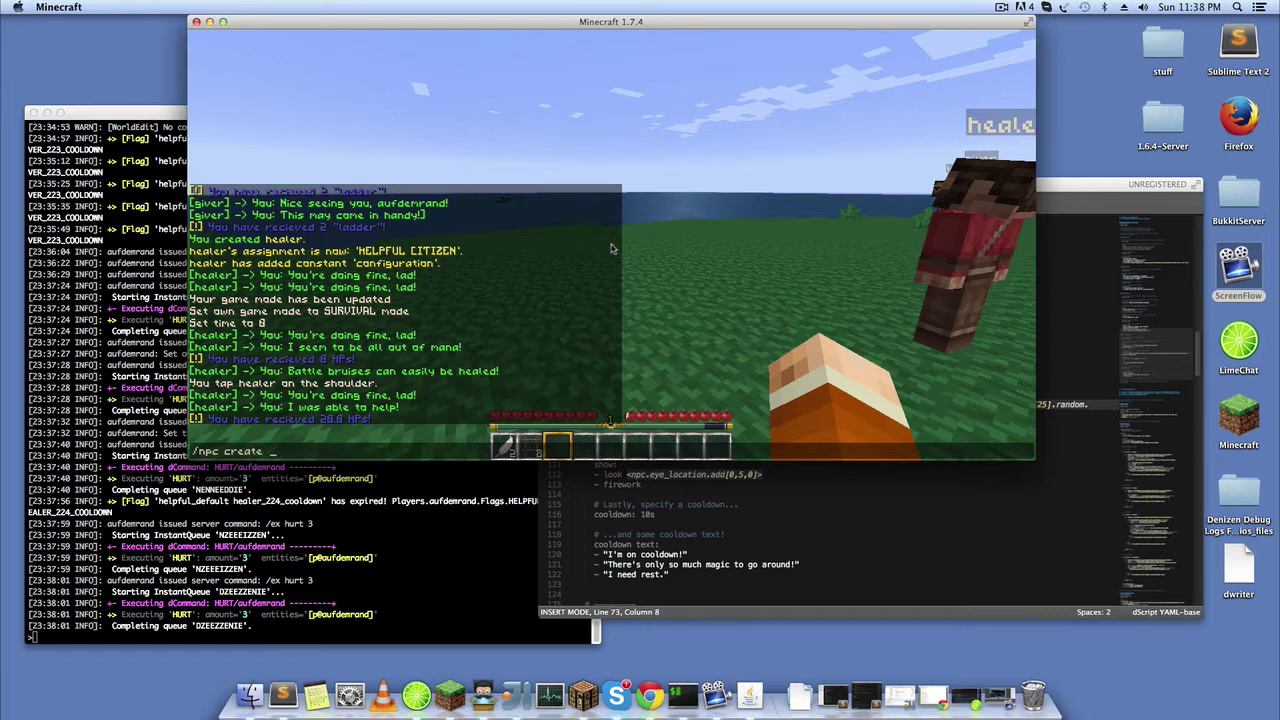
key("slash")
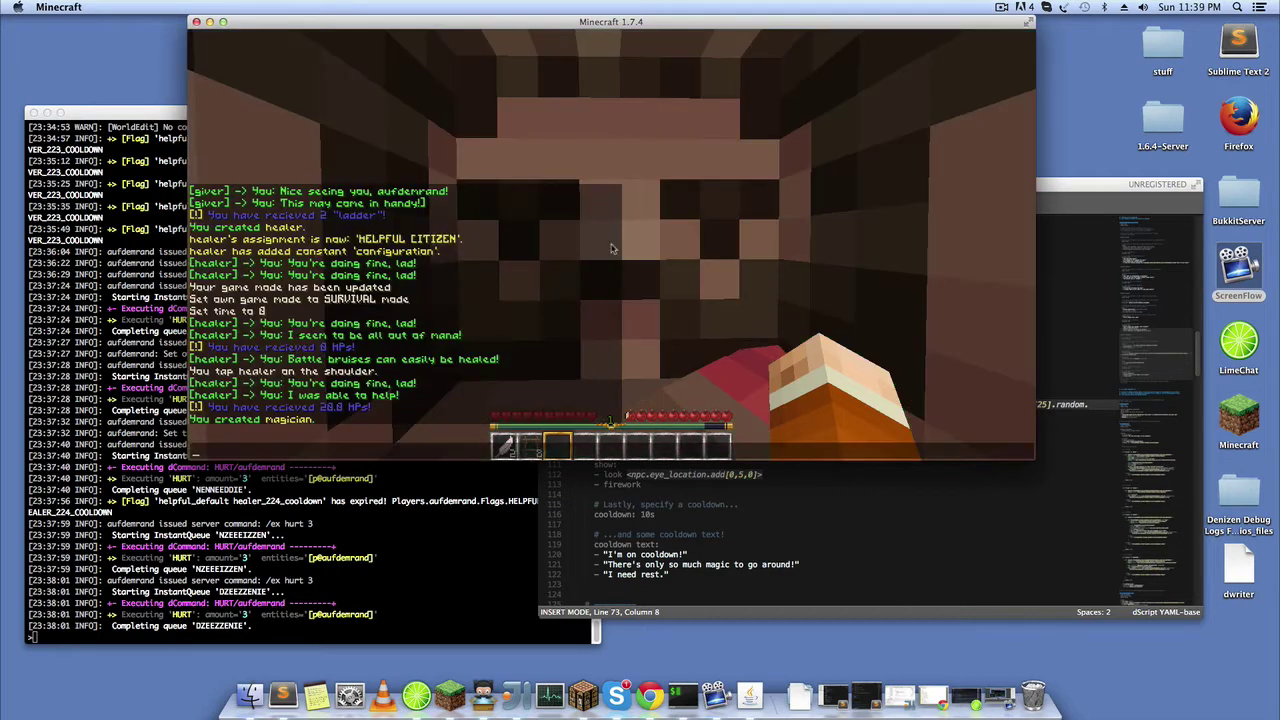
type("time set 0")
key("Up")
key("Up")
key("Up")
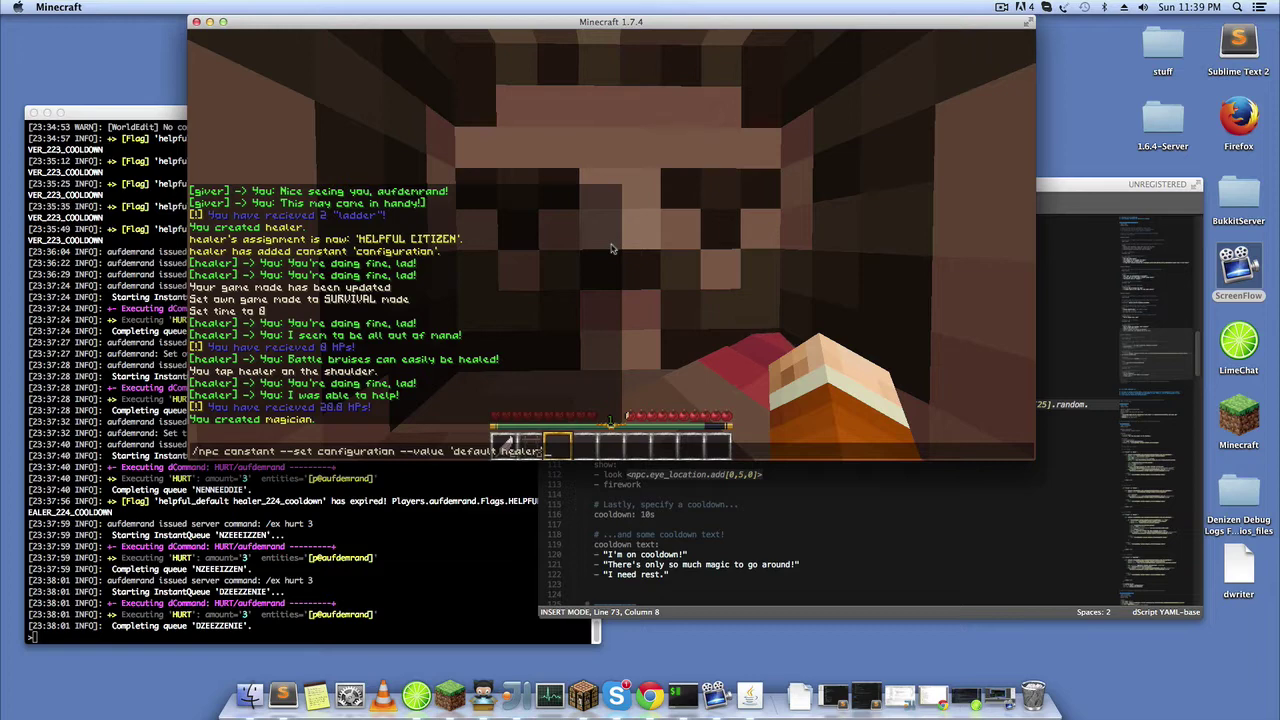
key("Up")
key("Return")
- Set the magician's configuration constant to 'default magician' with /npc constant
key("slash")
key("Up")
key("Up")
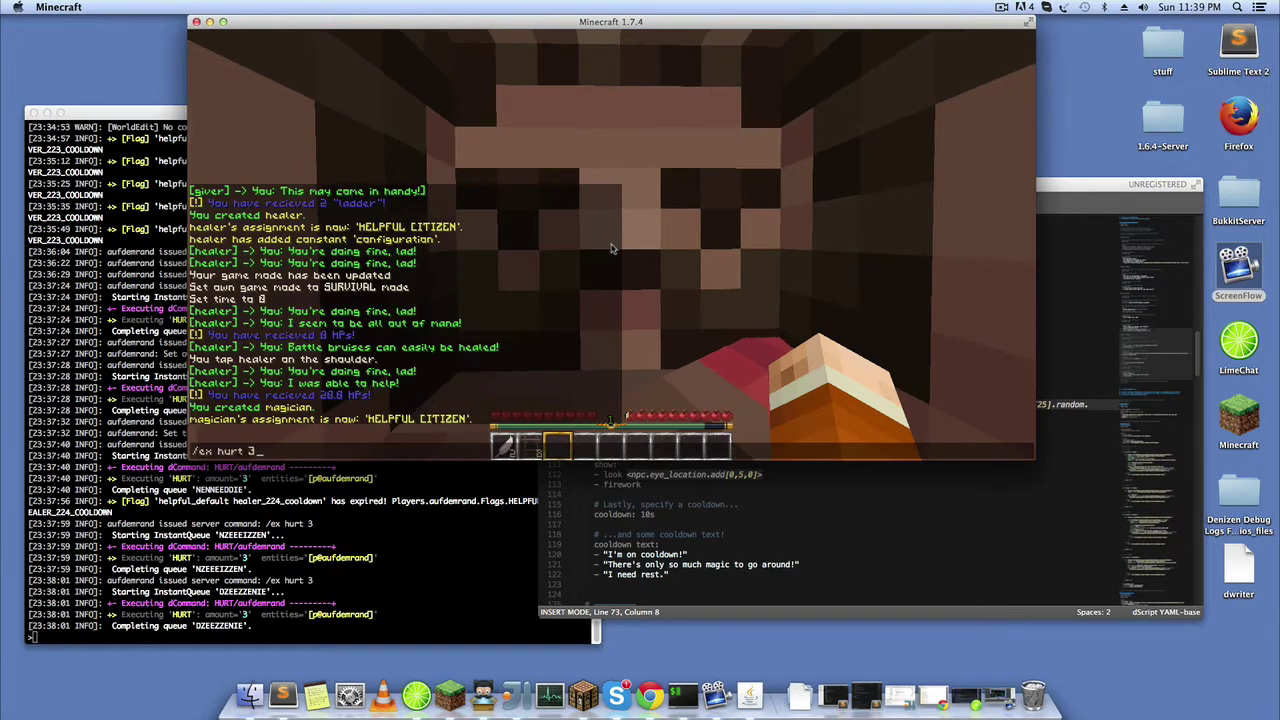
key("Up")
key("Up")
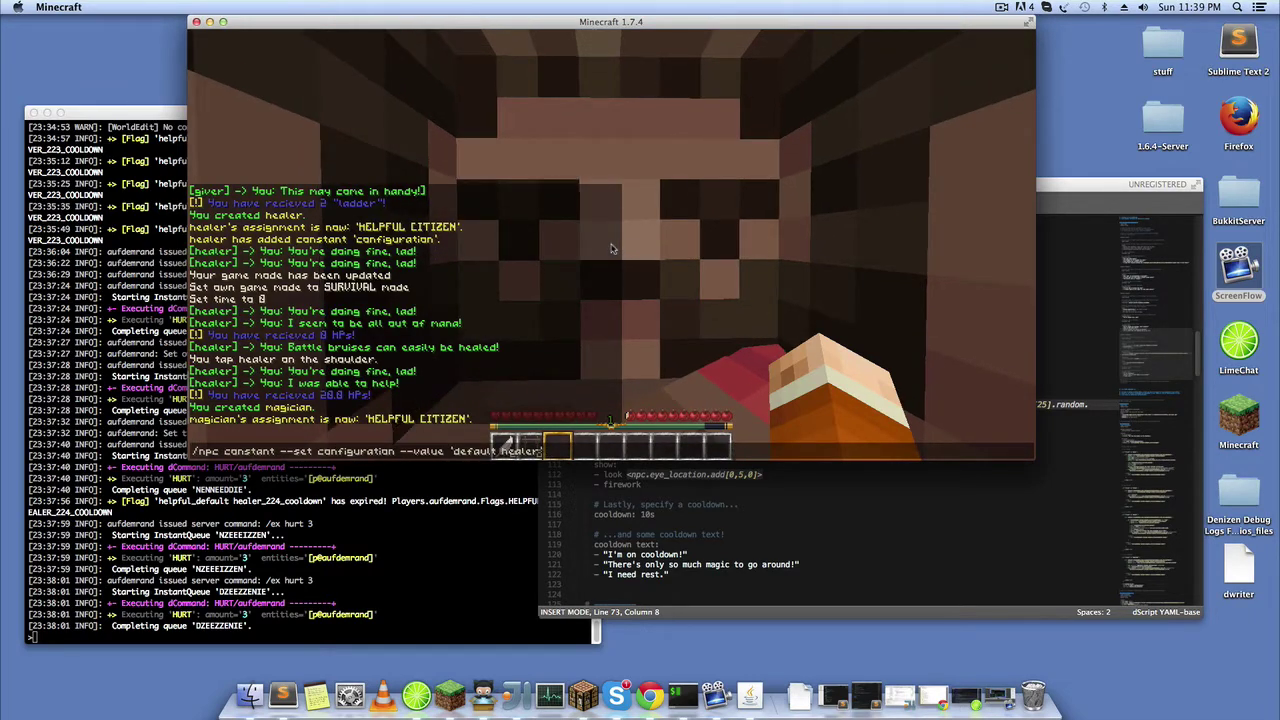
key("BackSpace")
key("BackSpace")
key("BackSpace")
type("magi")
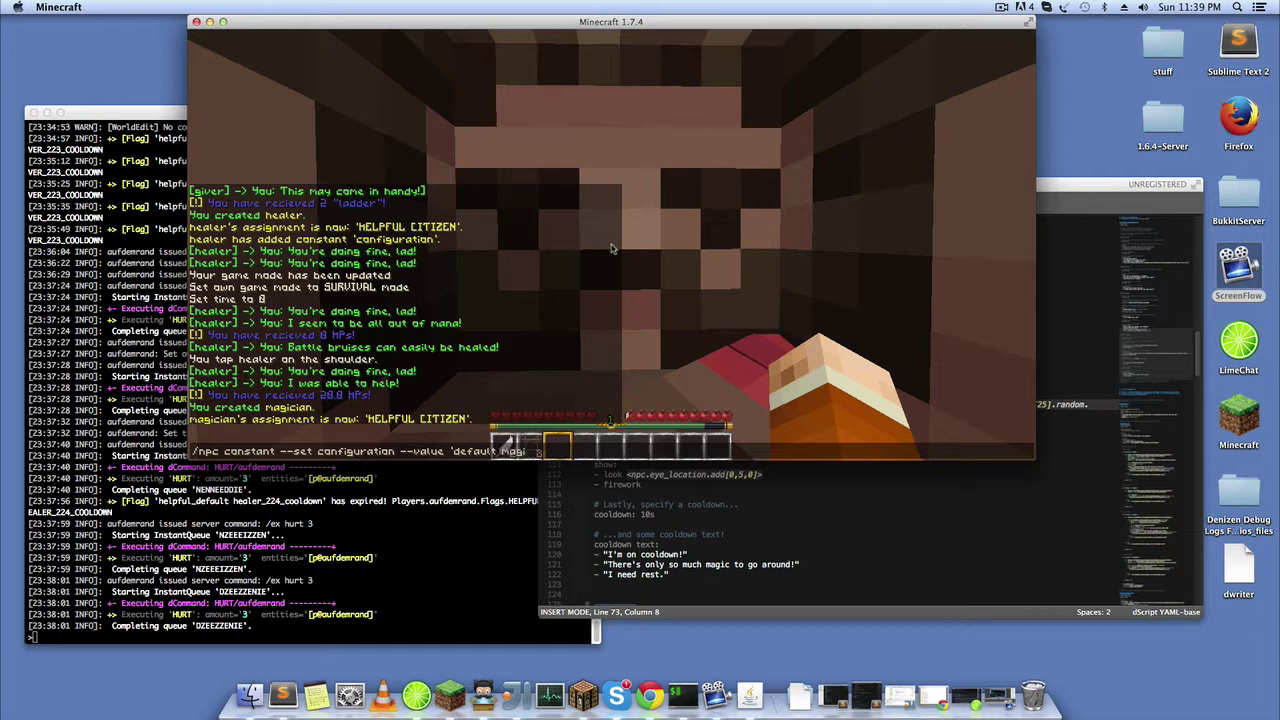
type("caian")
key("BackSpace")
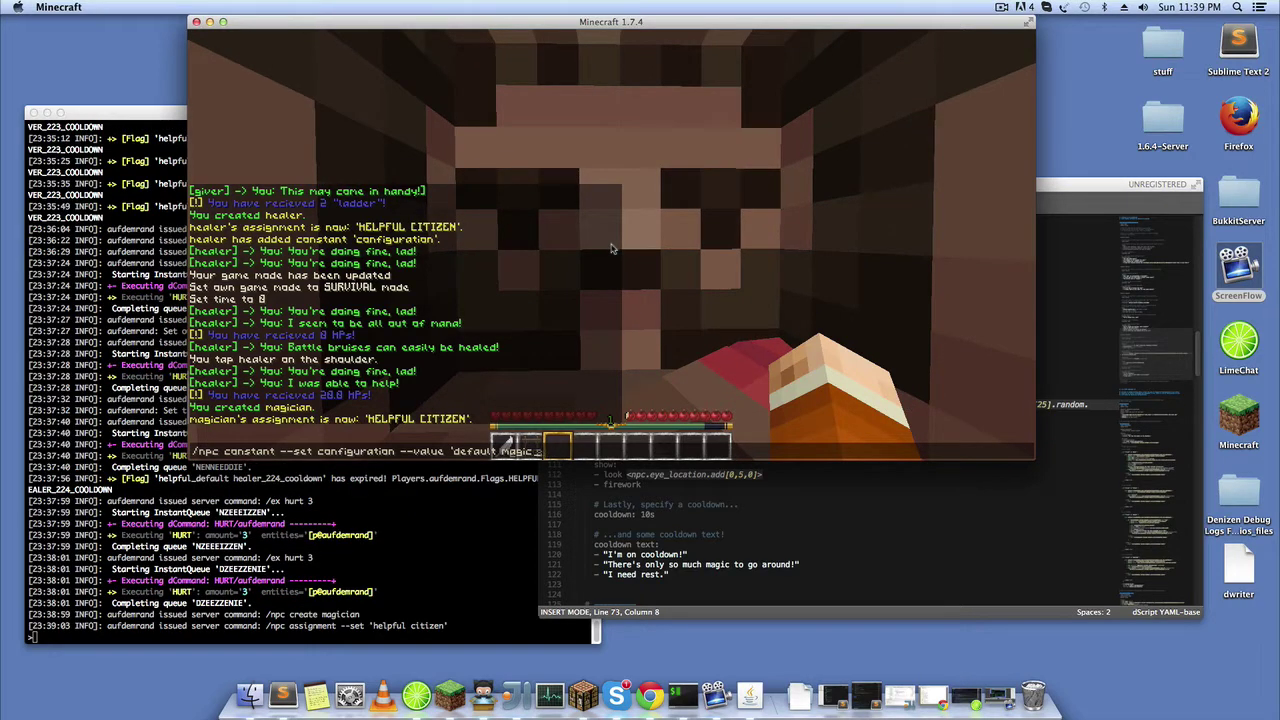
type("'")
key("Return")
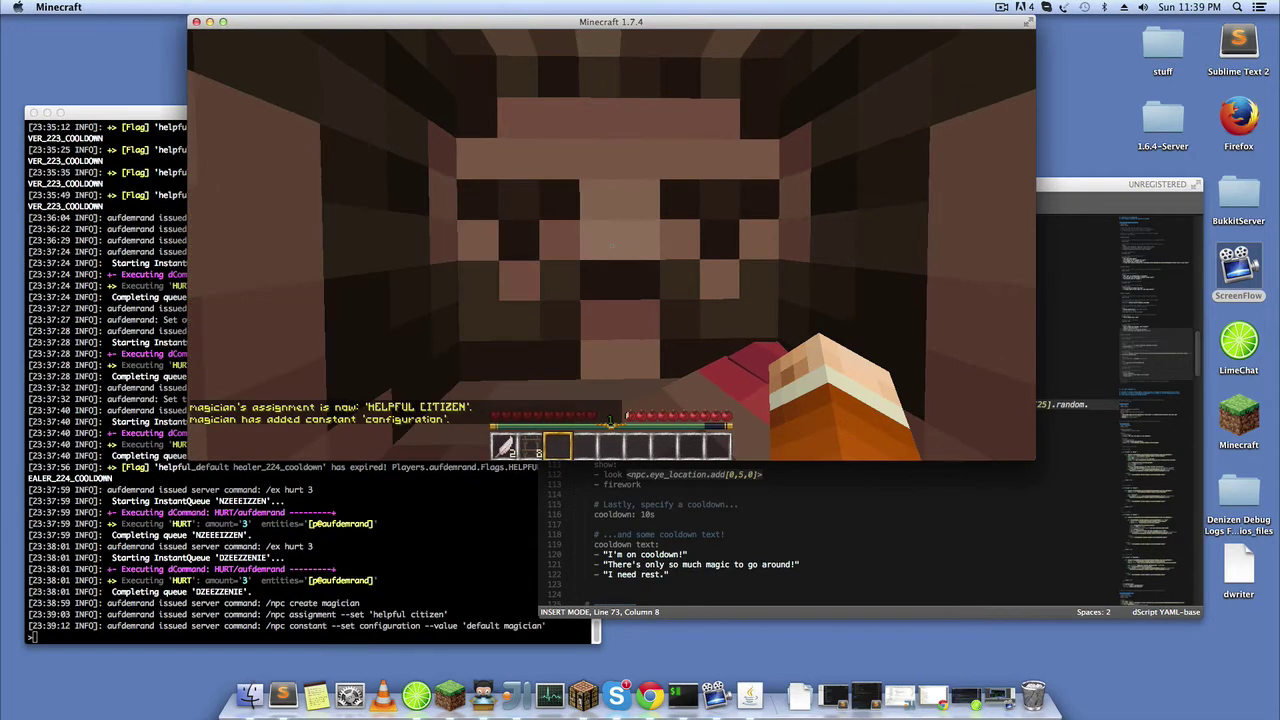
- Step back from the magician NPC and interact with it empty-handed
key("s")
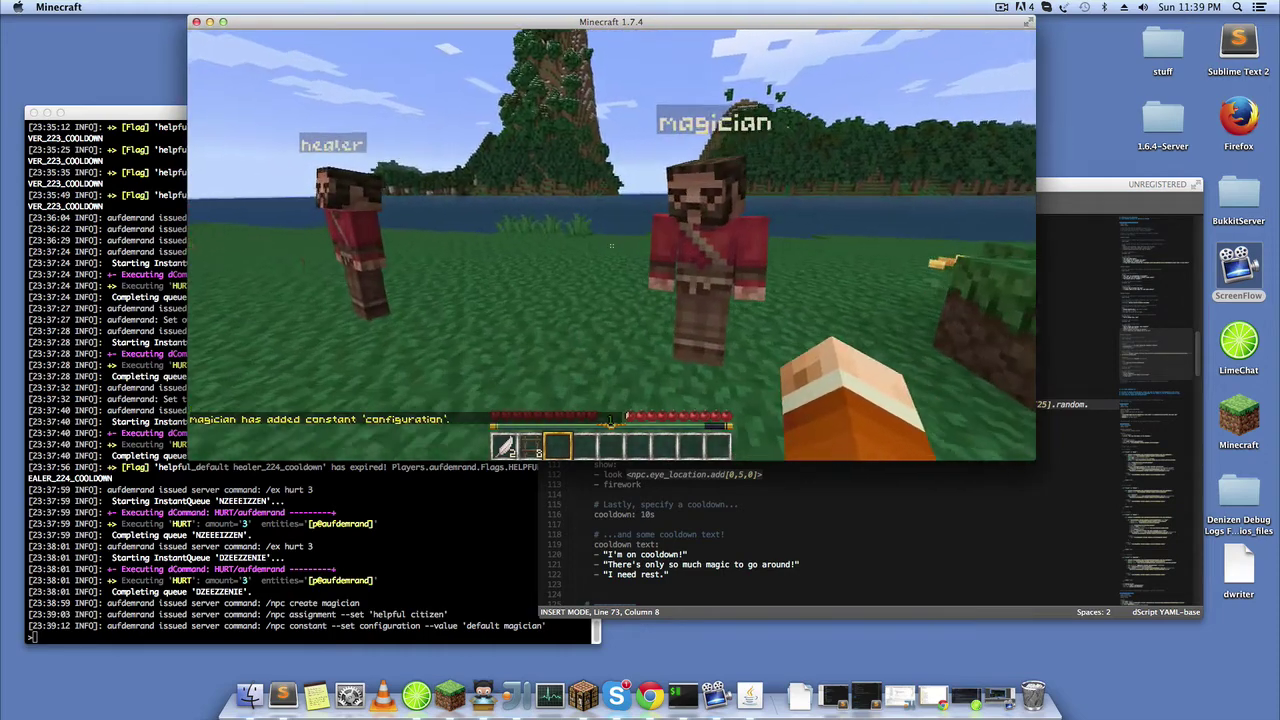
right_click(611, 244)
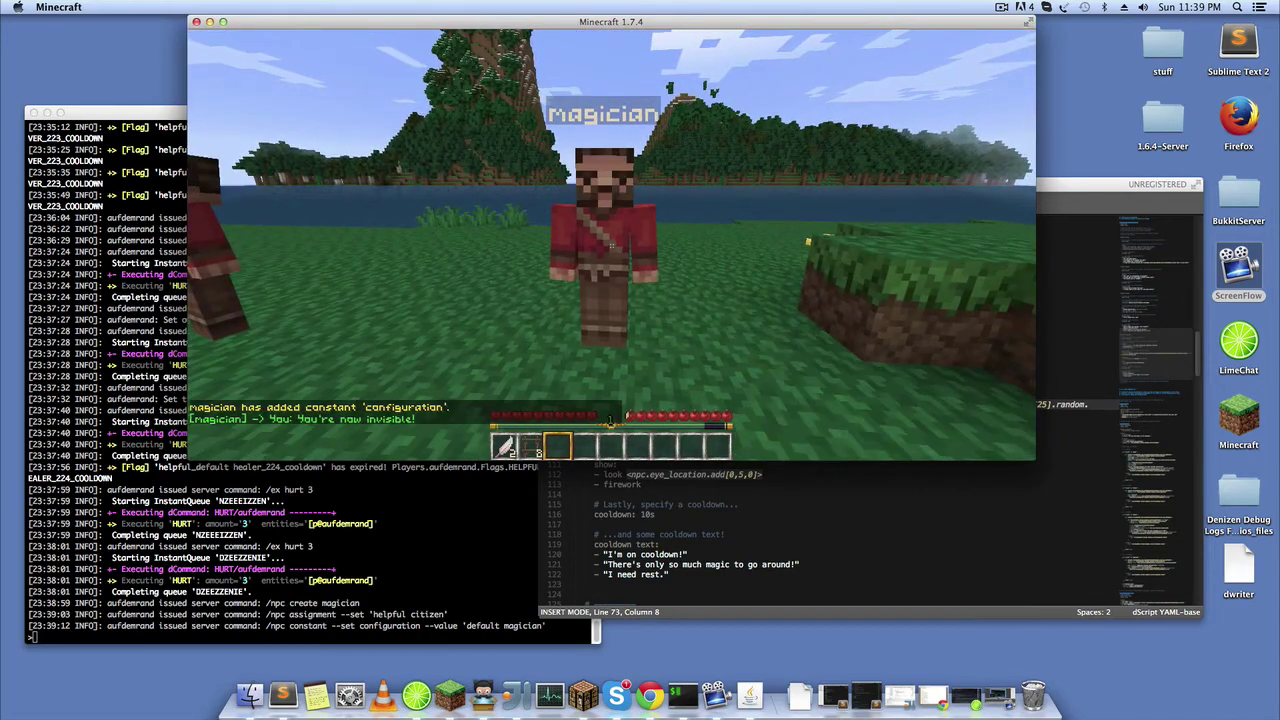
key("s")
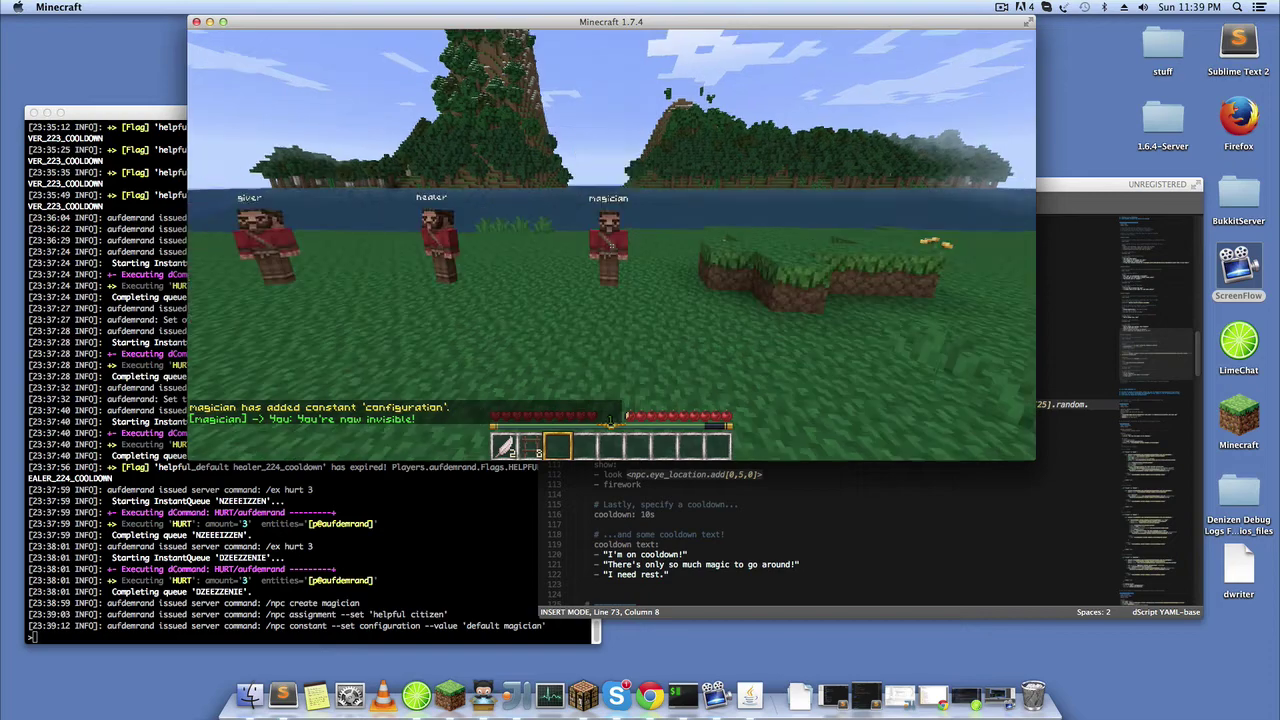
- Check the player's invisibility near the magician in the third-person views and return to first person
key("w")
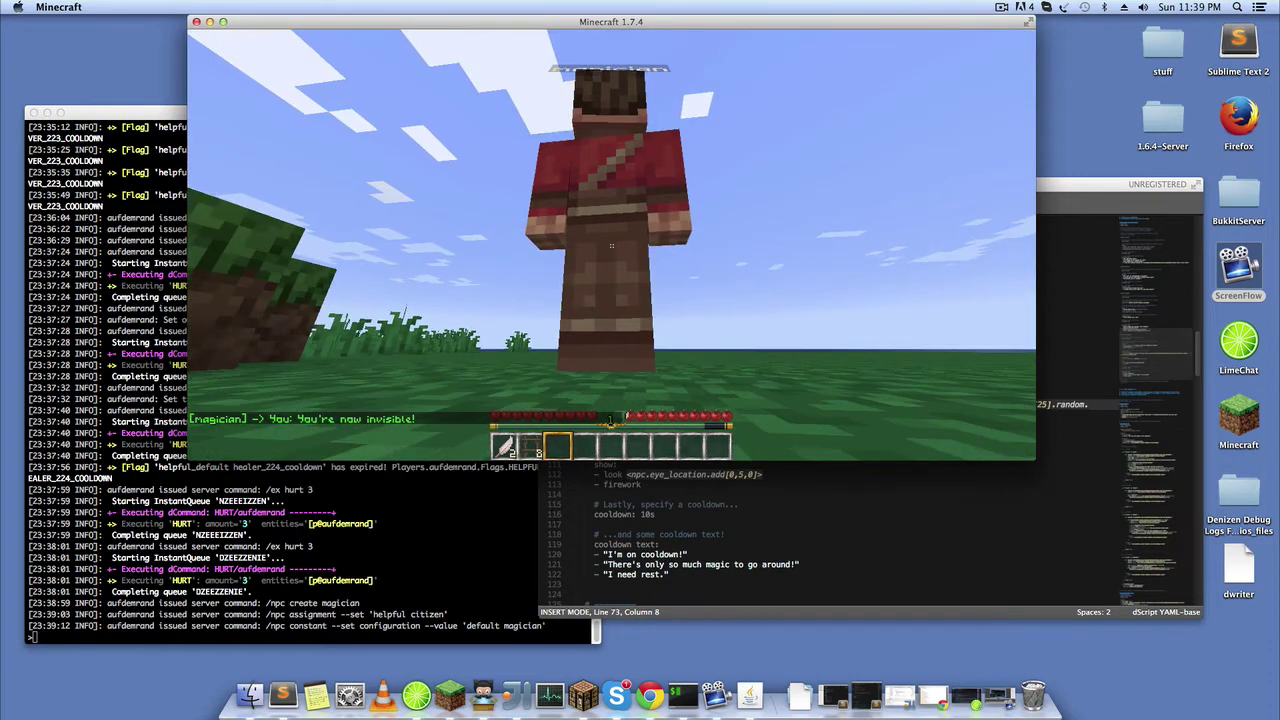
key("d")
key("s")
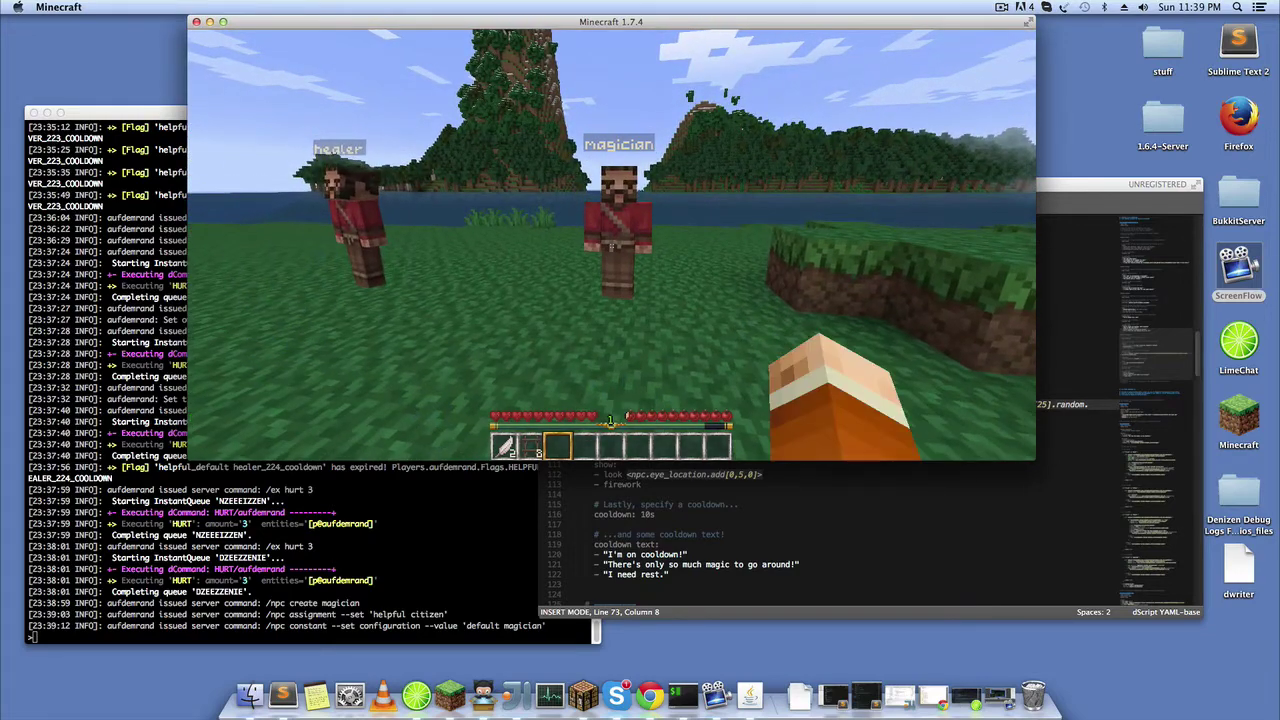
key("F5")
key("F5")
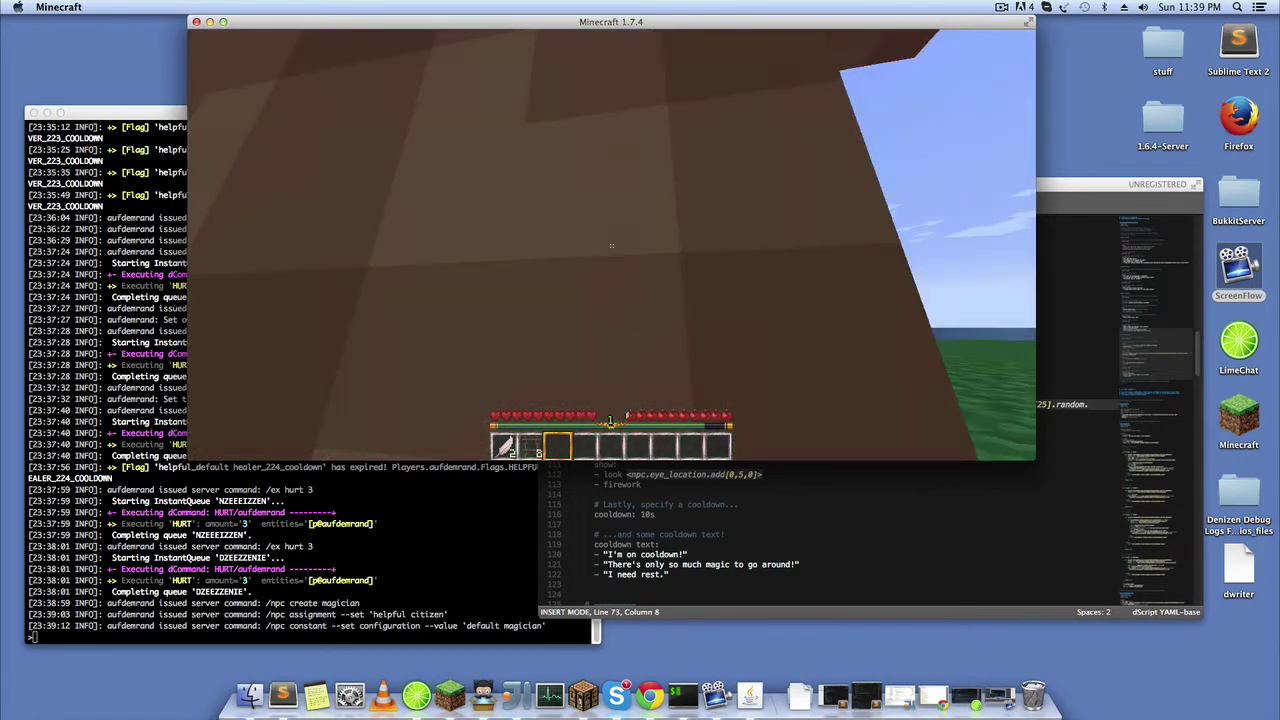
key("F5")
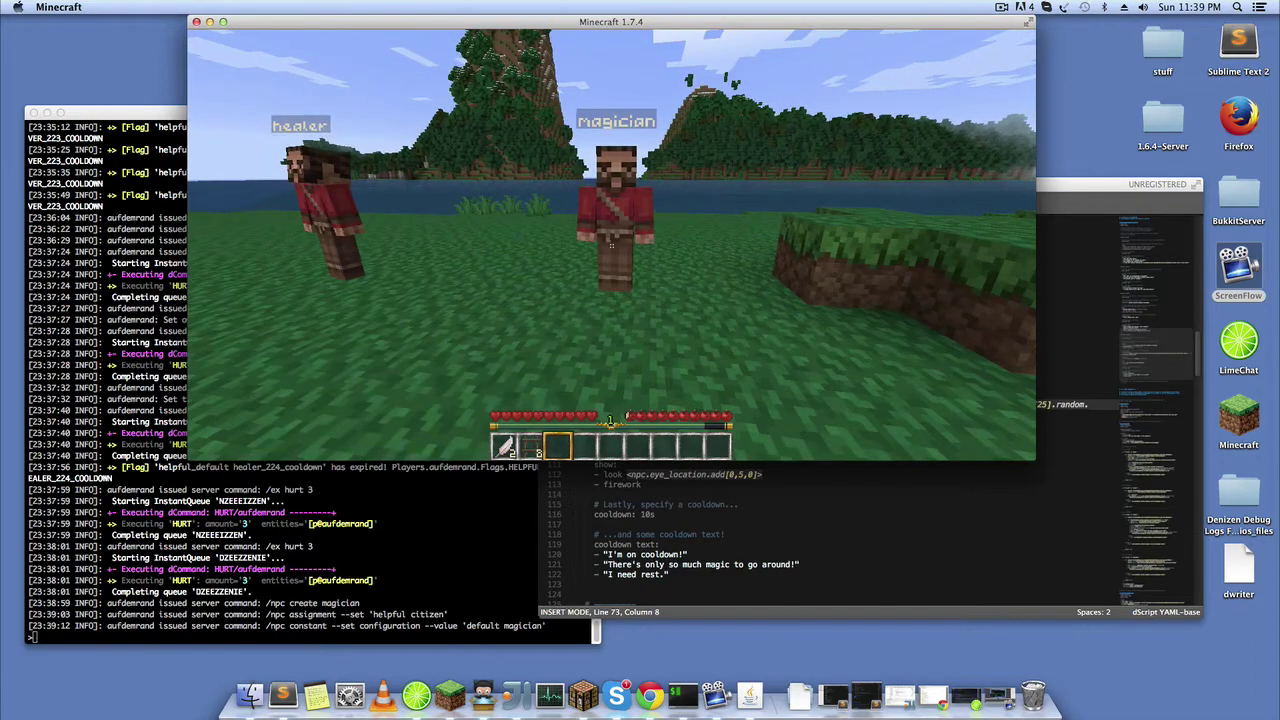
- Interact with the magician repeatedly to test its other spells and its cooldown text
right_click(611, 245)
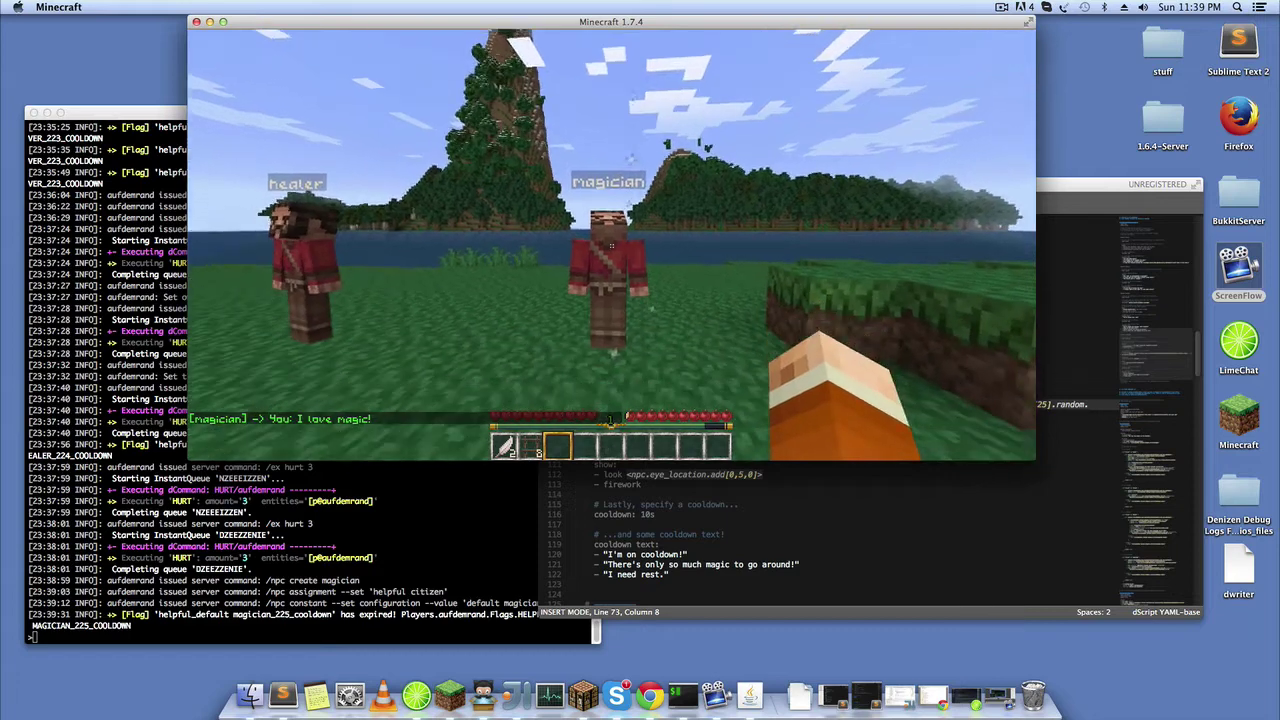
right_click(611, 245)
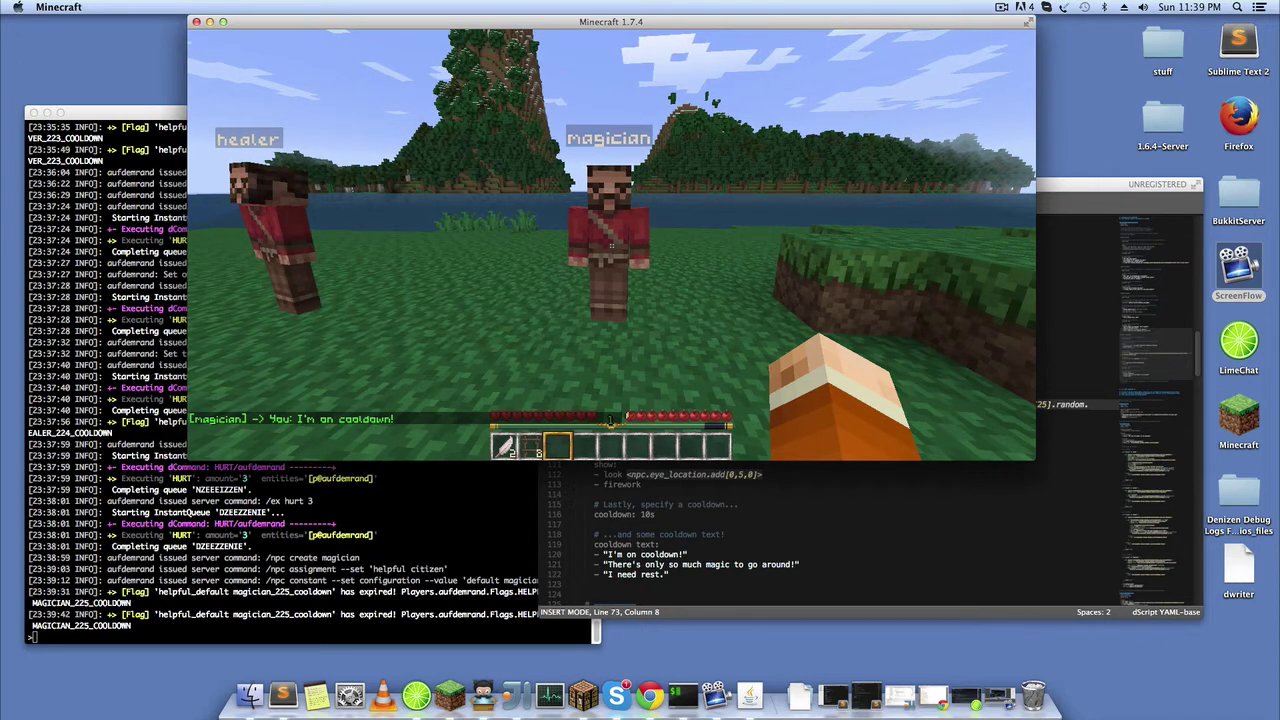
right_click(611, 245)
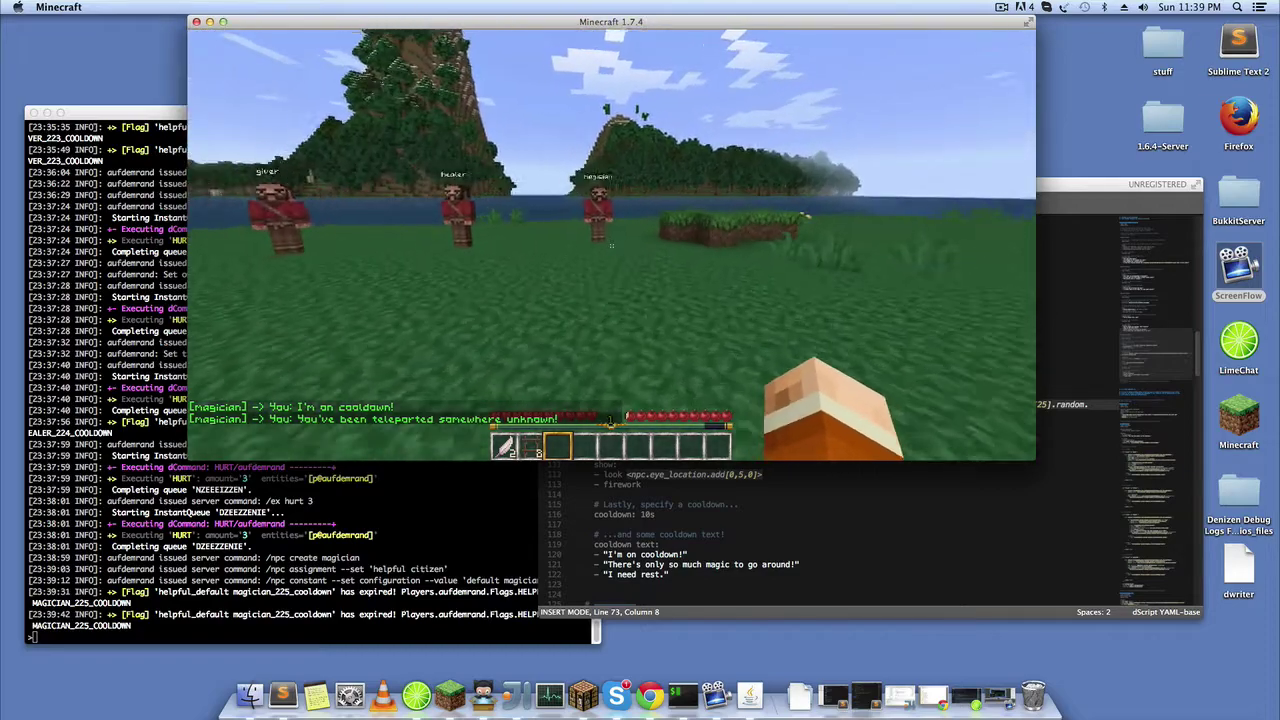
- Switch to Sublime Text and examine the default magician's spells, cooldown and cooldown text in Helpful Citizen.dscript
key("t")
left_click(781, 524)
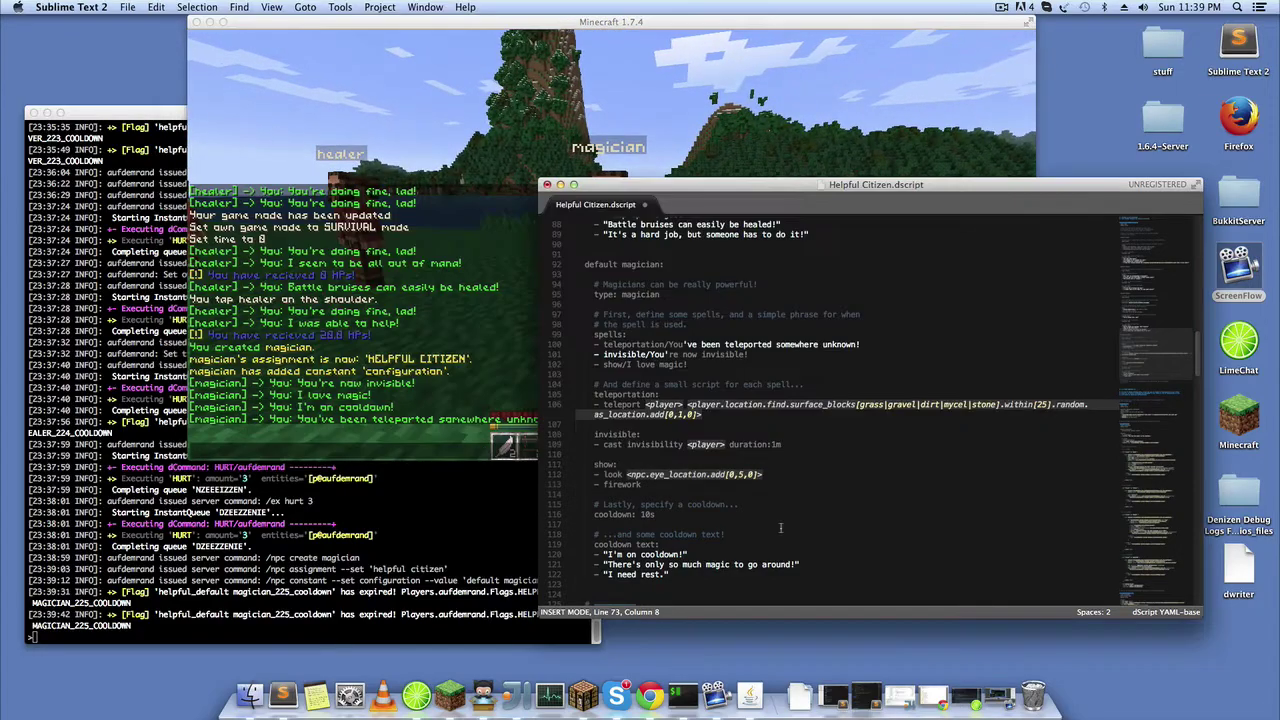
scroll(781, 527, "down", 5)
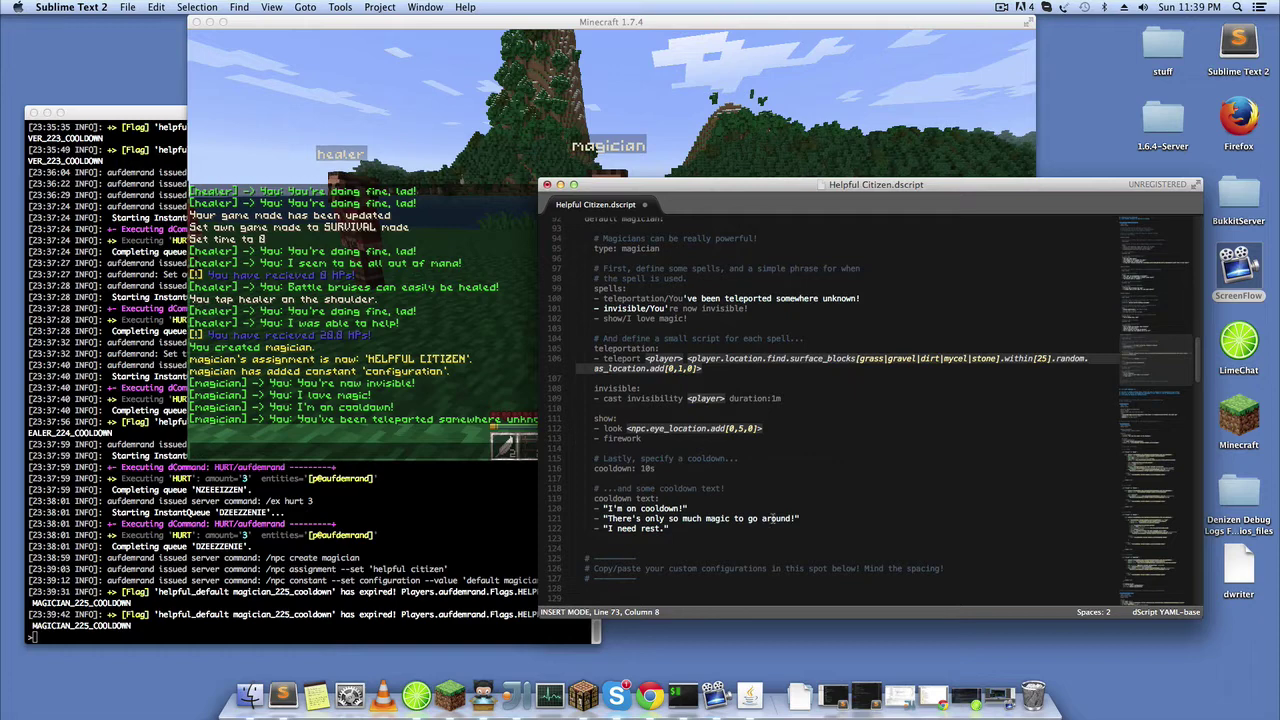
scroll(759, 505, "up", 5)
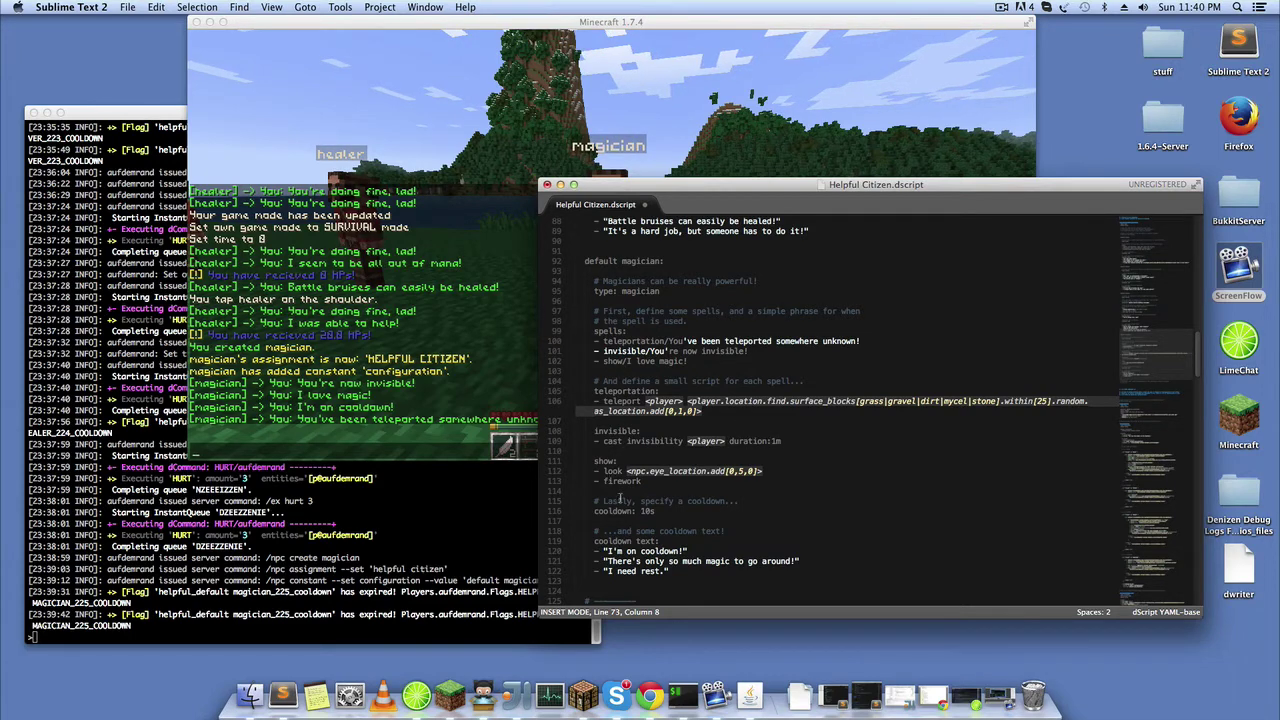
- Return to Minecraft, interact with the magician, walk back to it and interact again to test its spells and cooldown text
left_click(495, 388)
key("Escape")
right_click(611, 245)
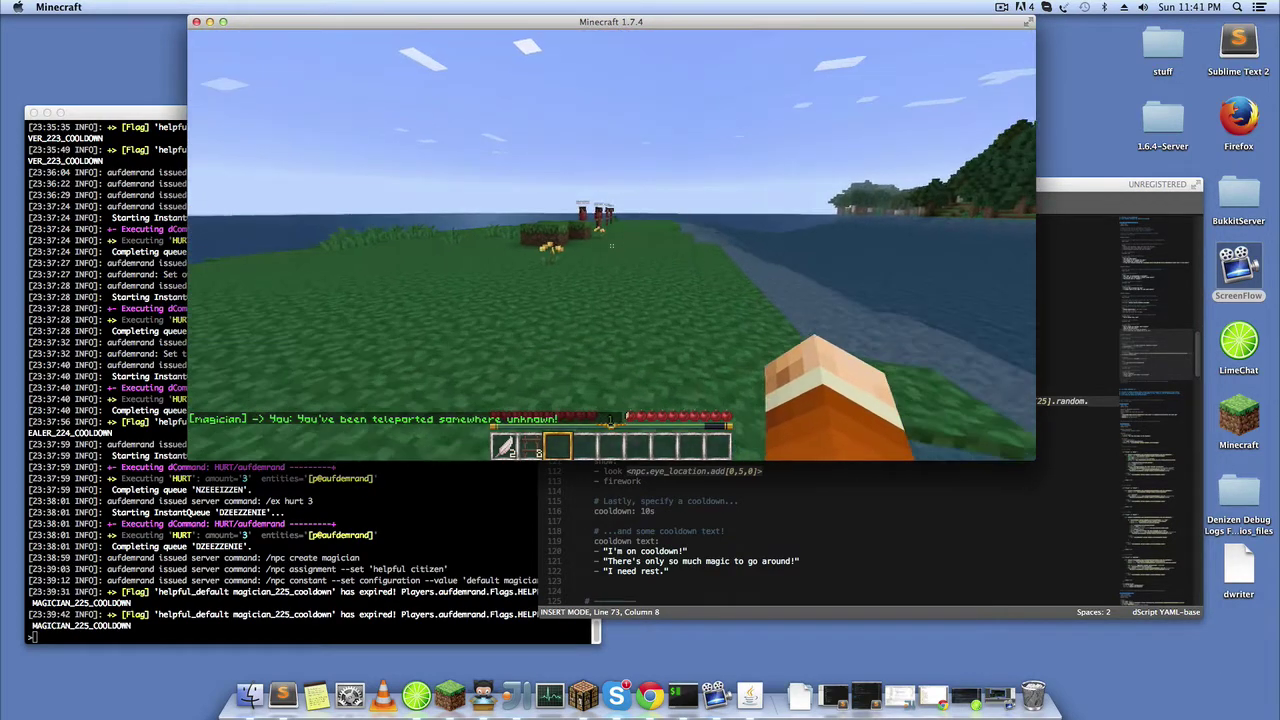
key("w")
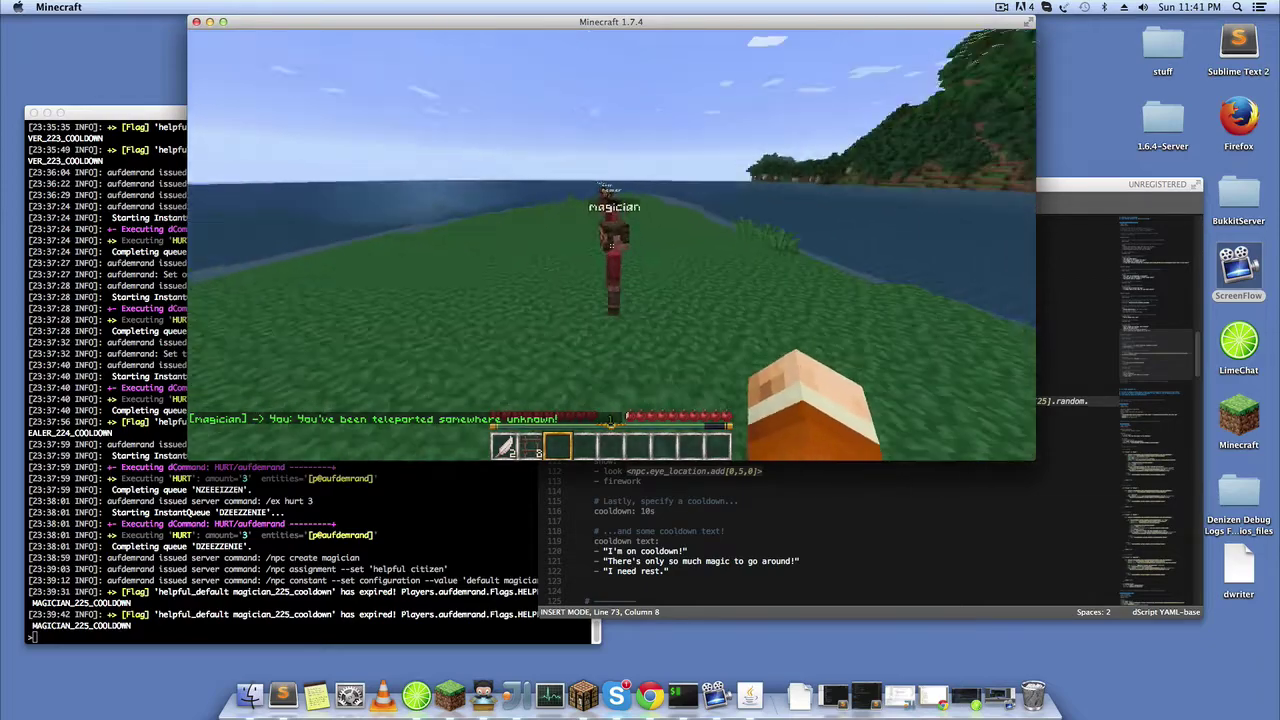
right_click(611, 245)
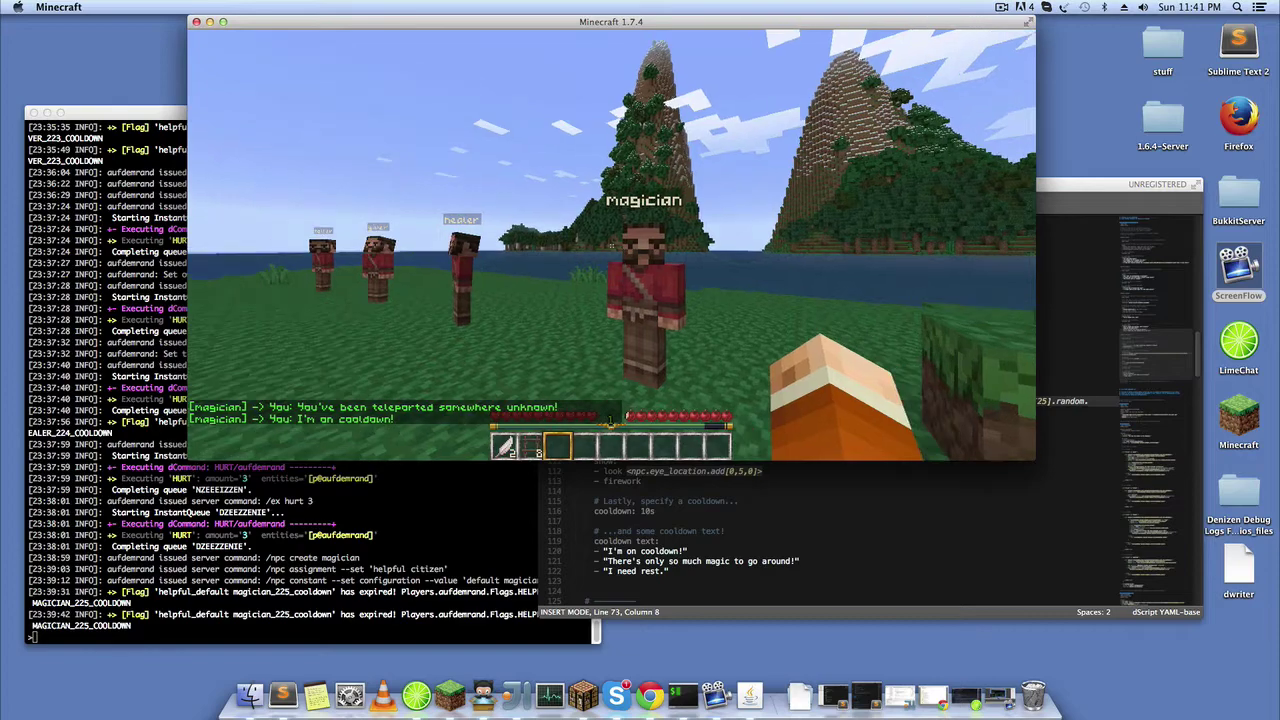
left_click(611, 245)
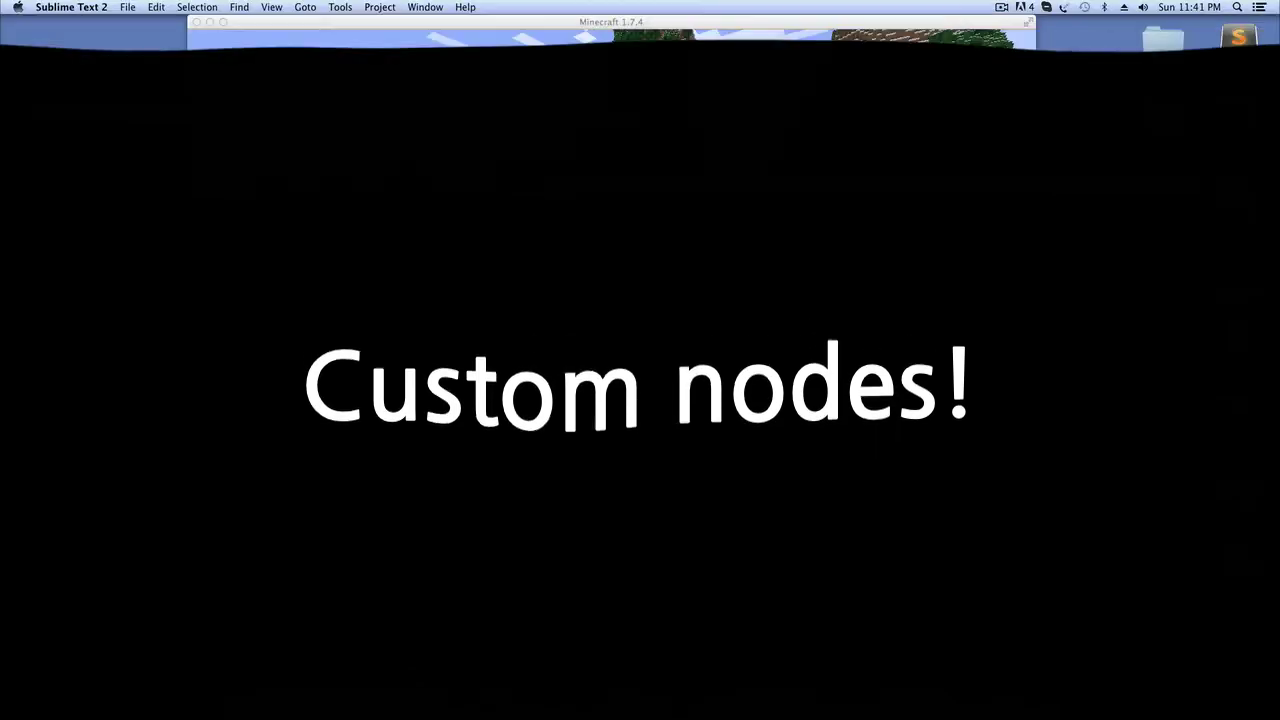
- In Sublime Text, examine the START HANDLERS note, the shirt item and the main Helpful Citizen assignment script
scroll(1148, 407, "down", 5)
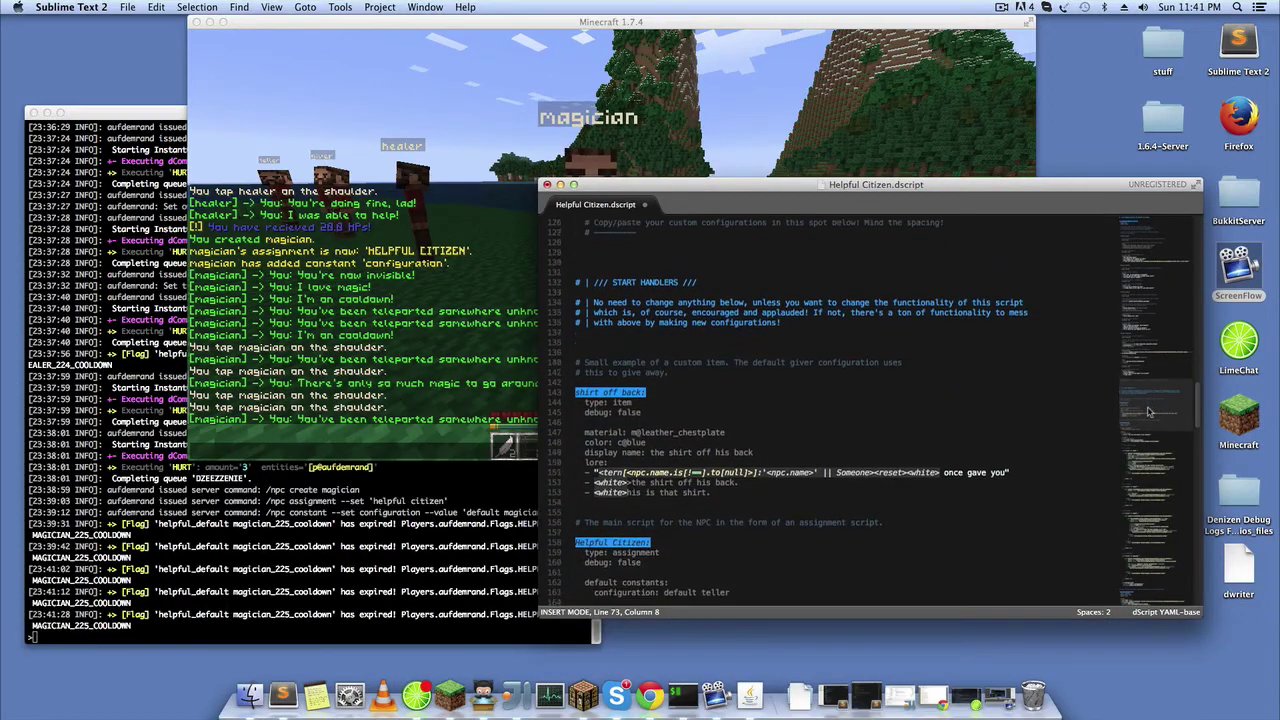
scroll(1152, 428, "down", 5)
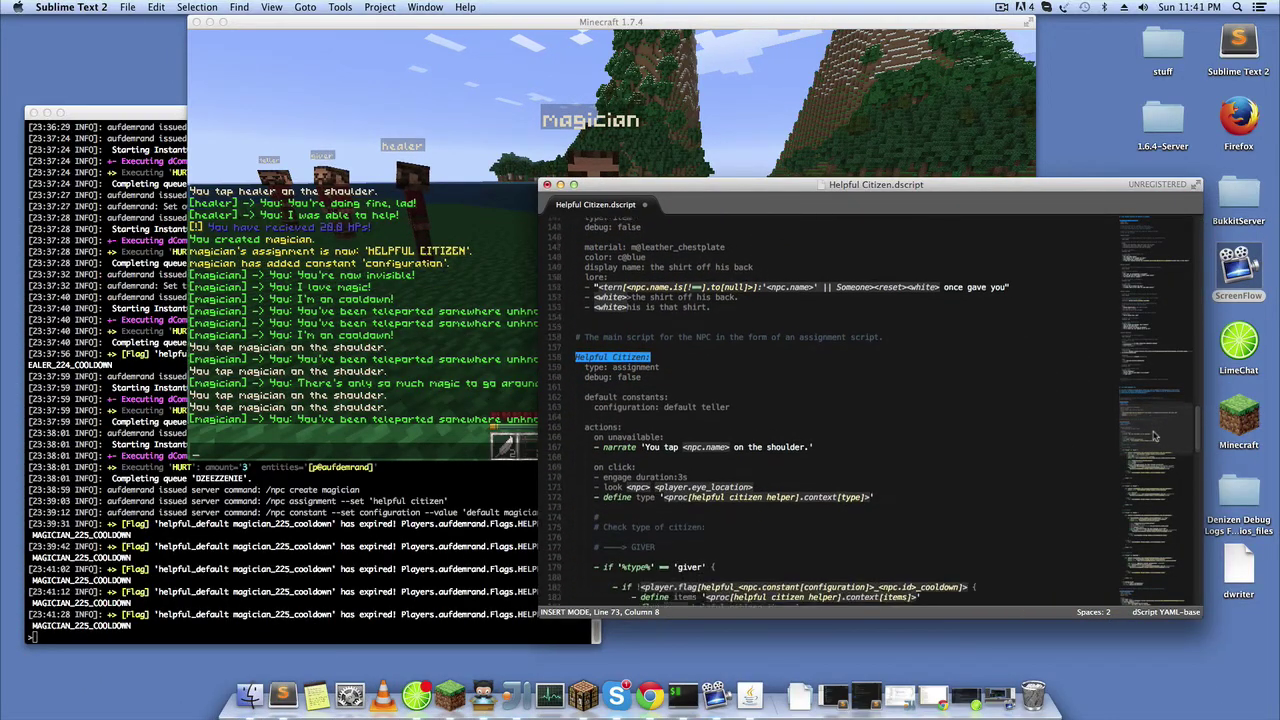
scroll(1158, 421, "up", 6)
scroll(1158, 421, "up", 3)
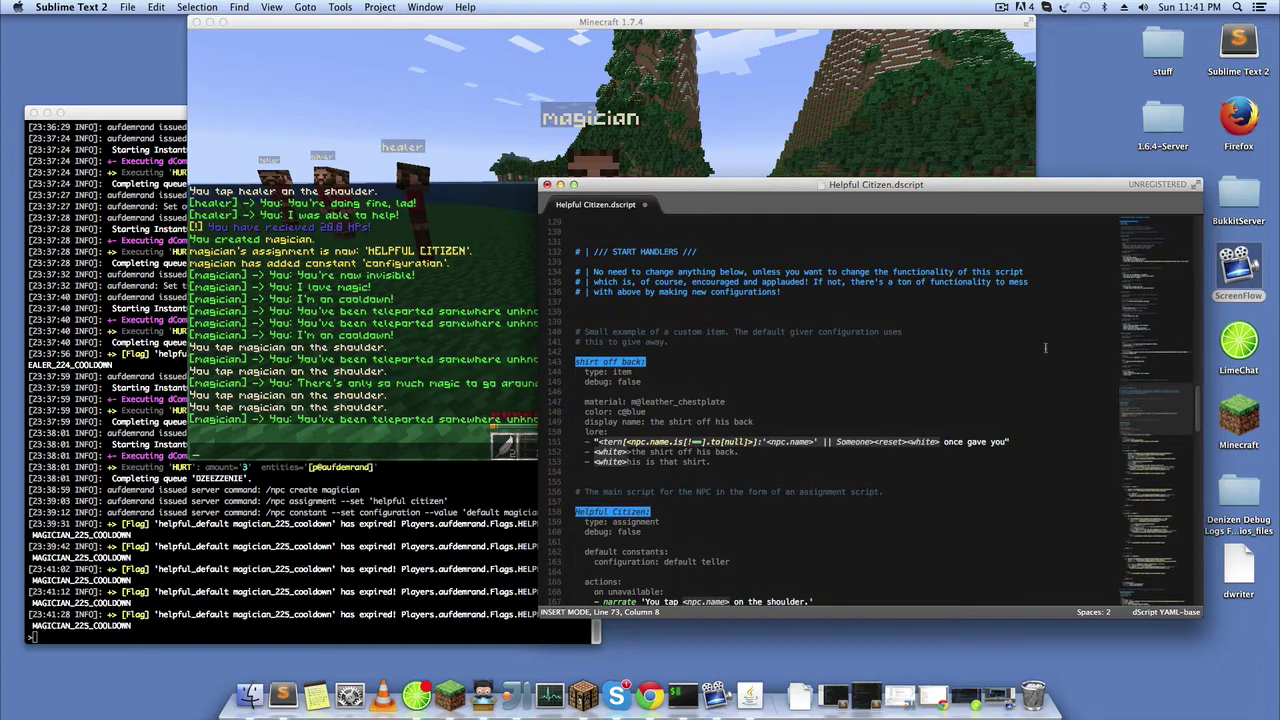
left_click_drag(781, 292, 602, 262)
left_click(688, 300)
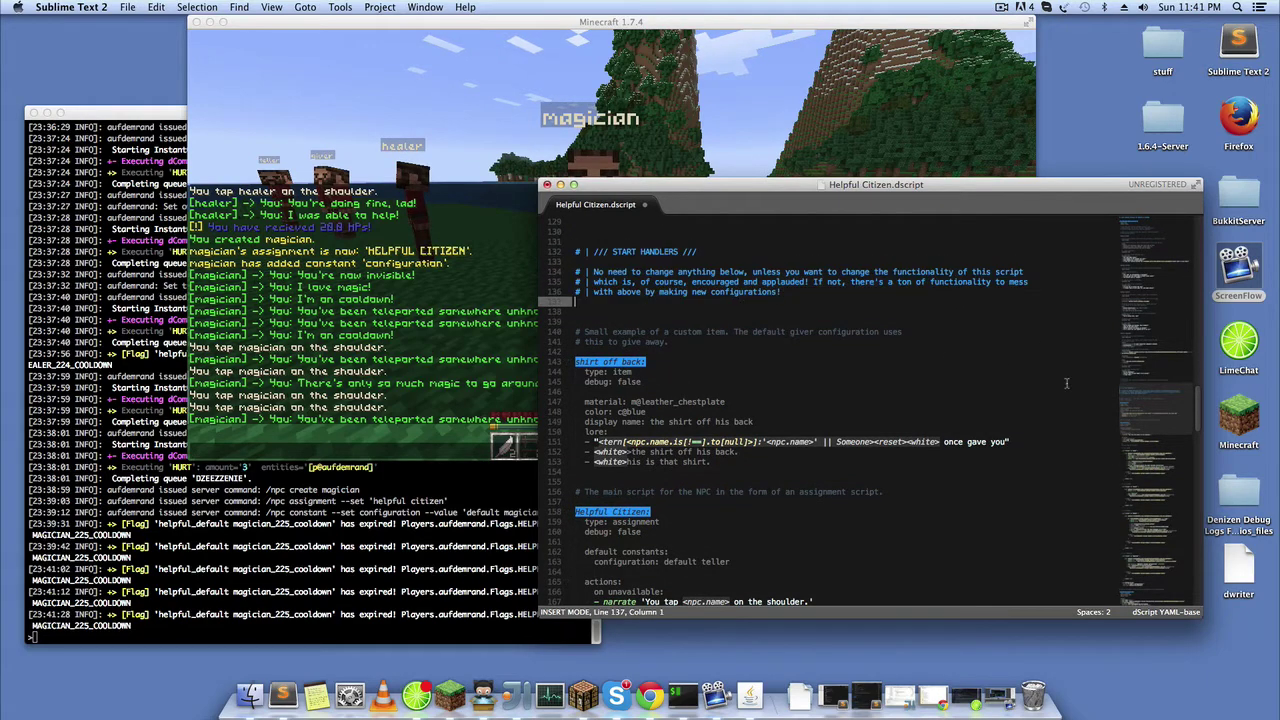
- Copy the entire default teller configuration block, from its name through its last cooldown text line
mouse_move(1163, 418)
left_mouse_down()
mouse_move(1131, 588)
mouse_move(1112, 367)
left_mouse_up()
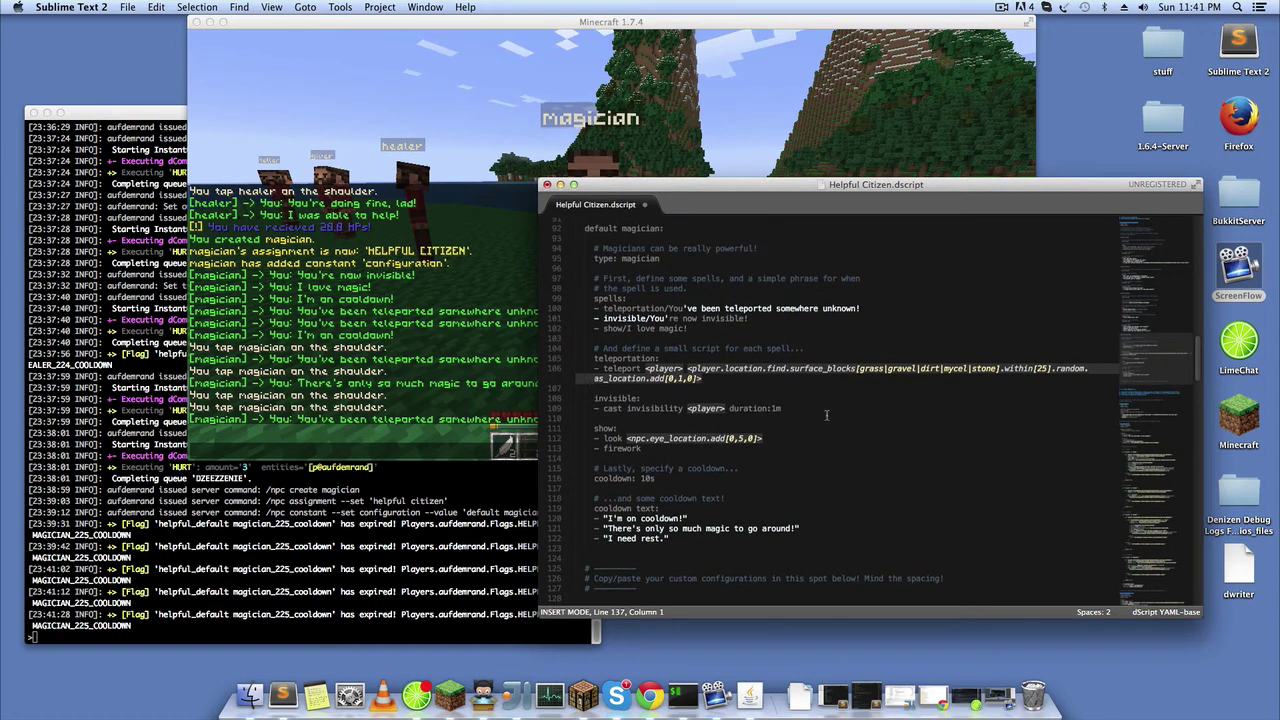
scroll(609, 268, "up", 12)
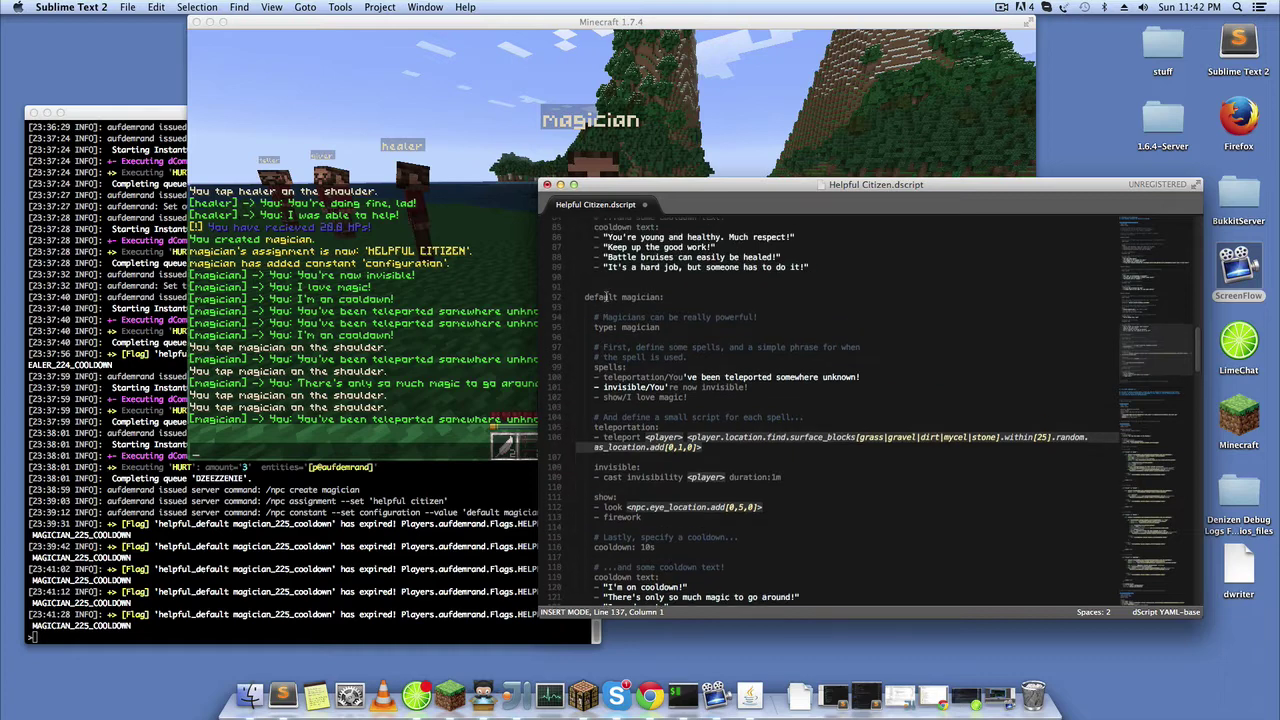
scroll(604, 306, "up", 7)
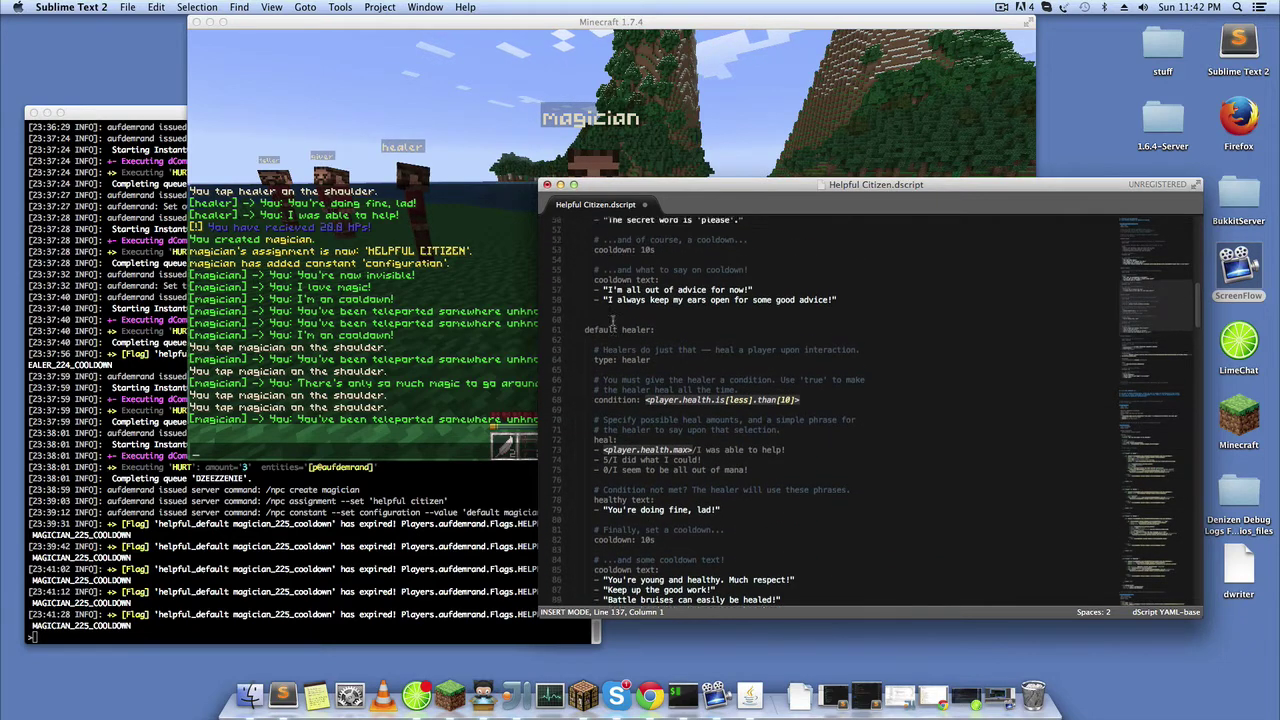
scroll(608, 330, "up", 2)
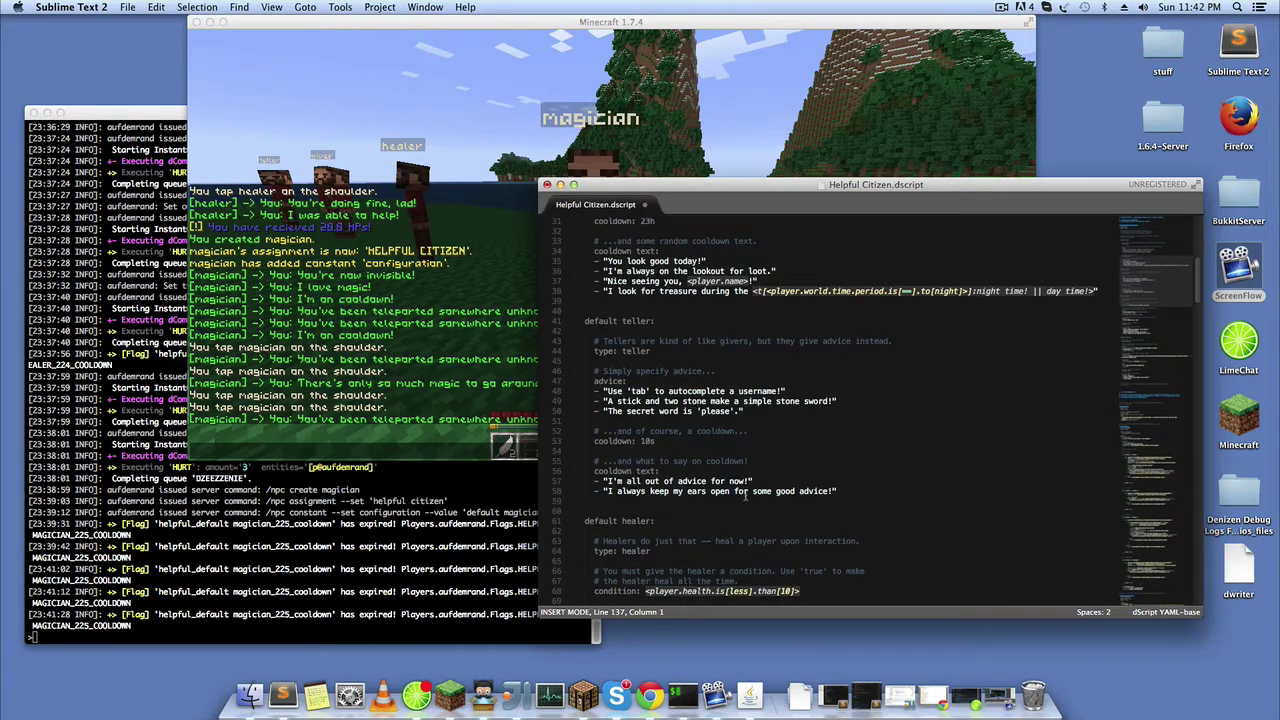
left_click_drag(882, 493, 571, 320)
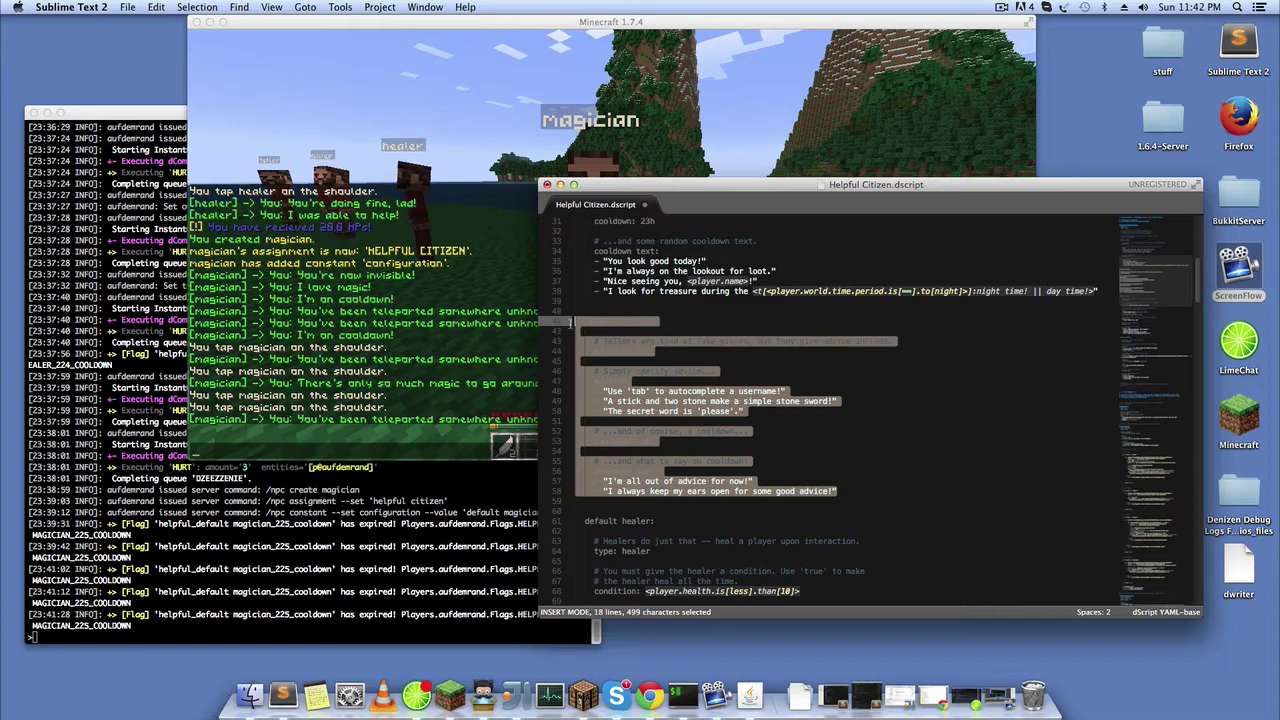
key("super+c")
- Paste the copied teller configuration on a new line below the default magician's cooldown text
scroll(700, 435, "down", 14)
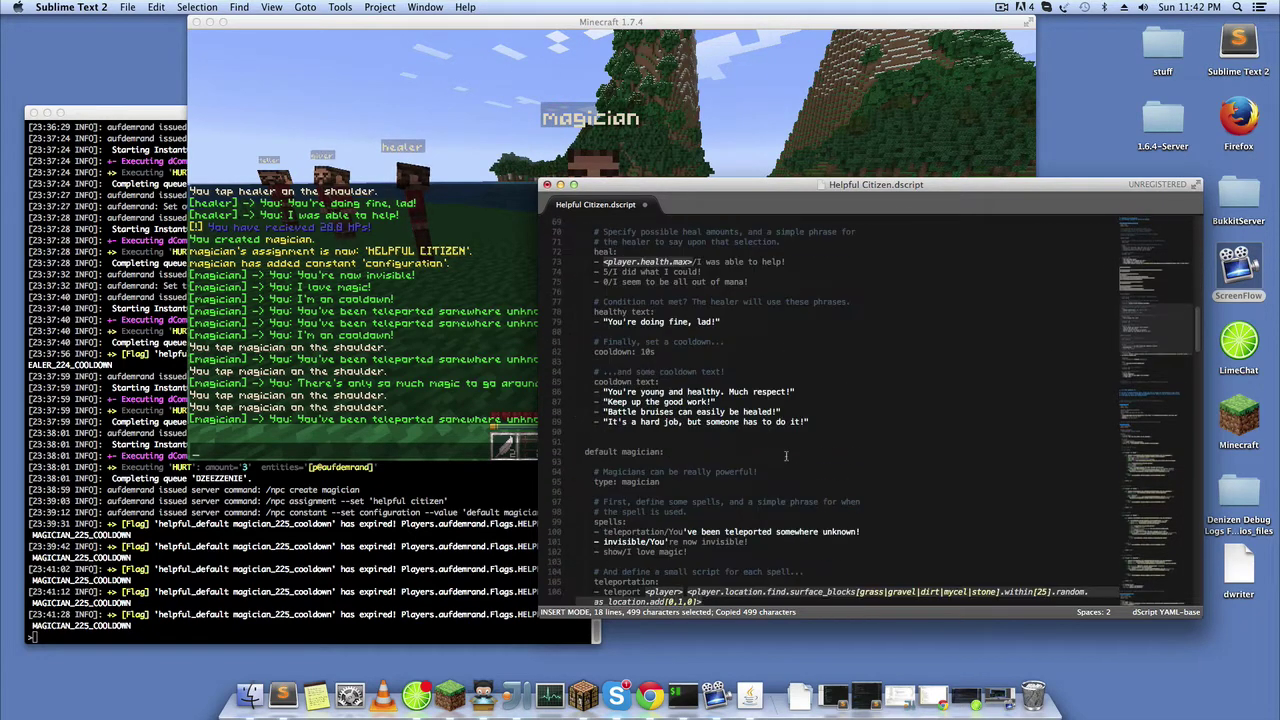
scroll(700, 435, "down", 7)
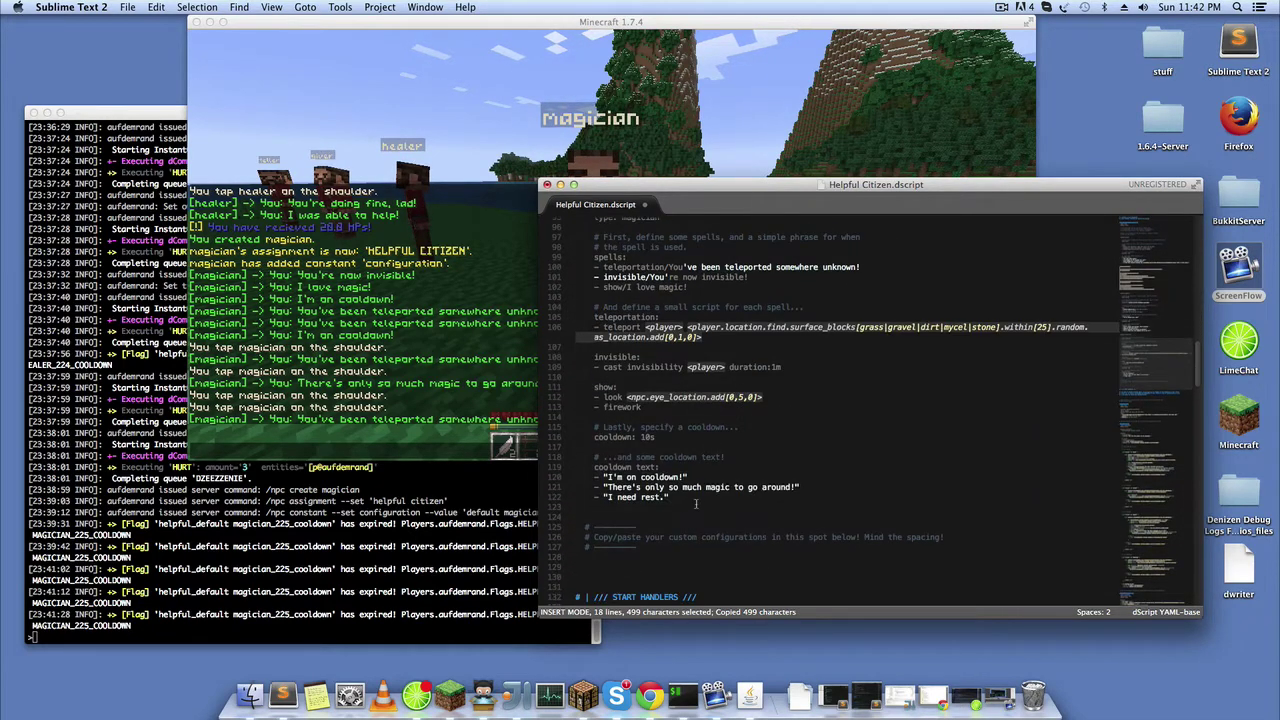
left_click(742, 497)
key("Return")
key("Return")
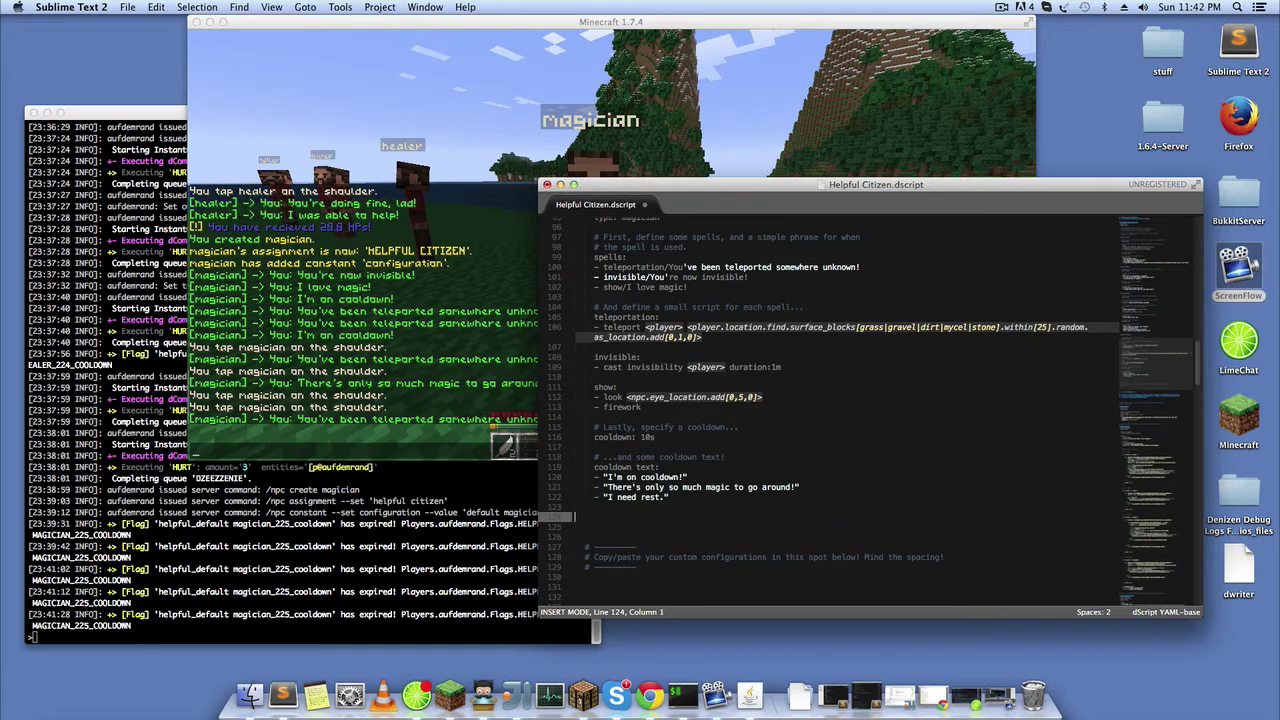
key("super+v")
- Rename the pasted configuration 'my teller' and replace its first advice line with "Hello!"
scroll(552, 447, "down", 1)
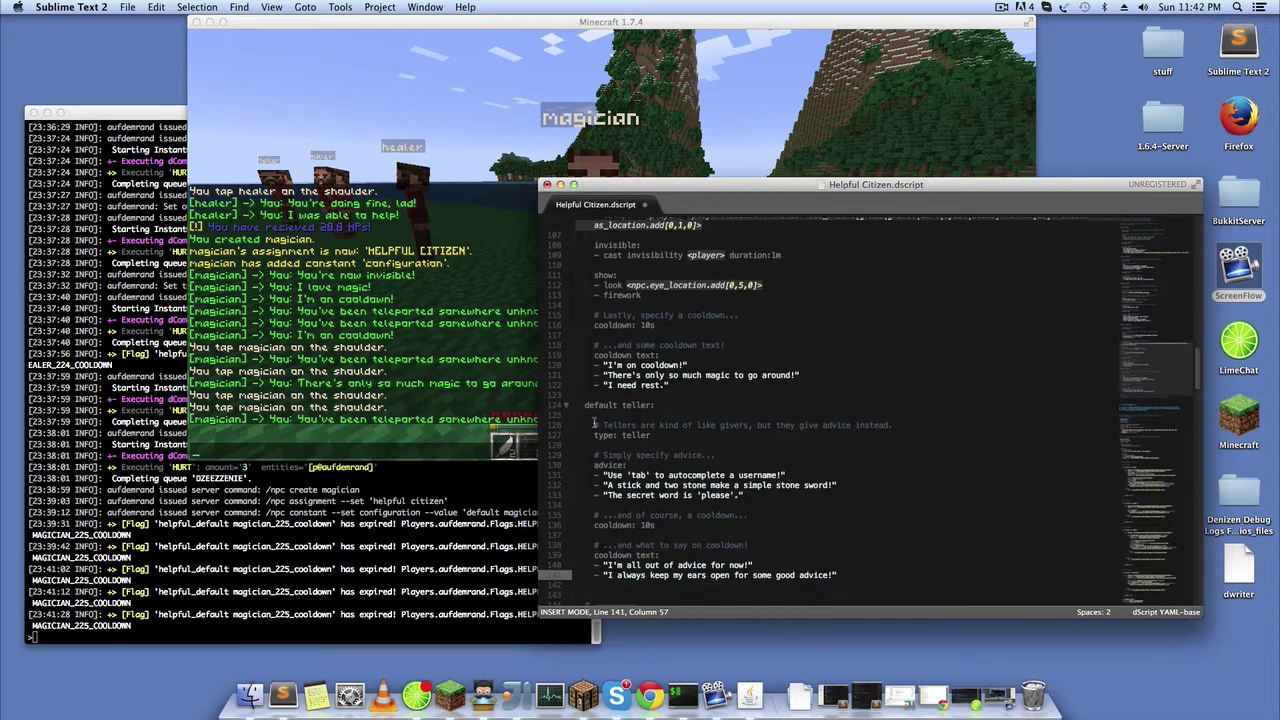
double_click(598, 405)
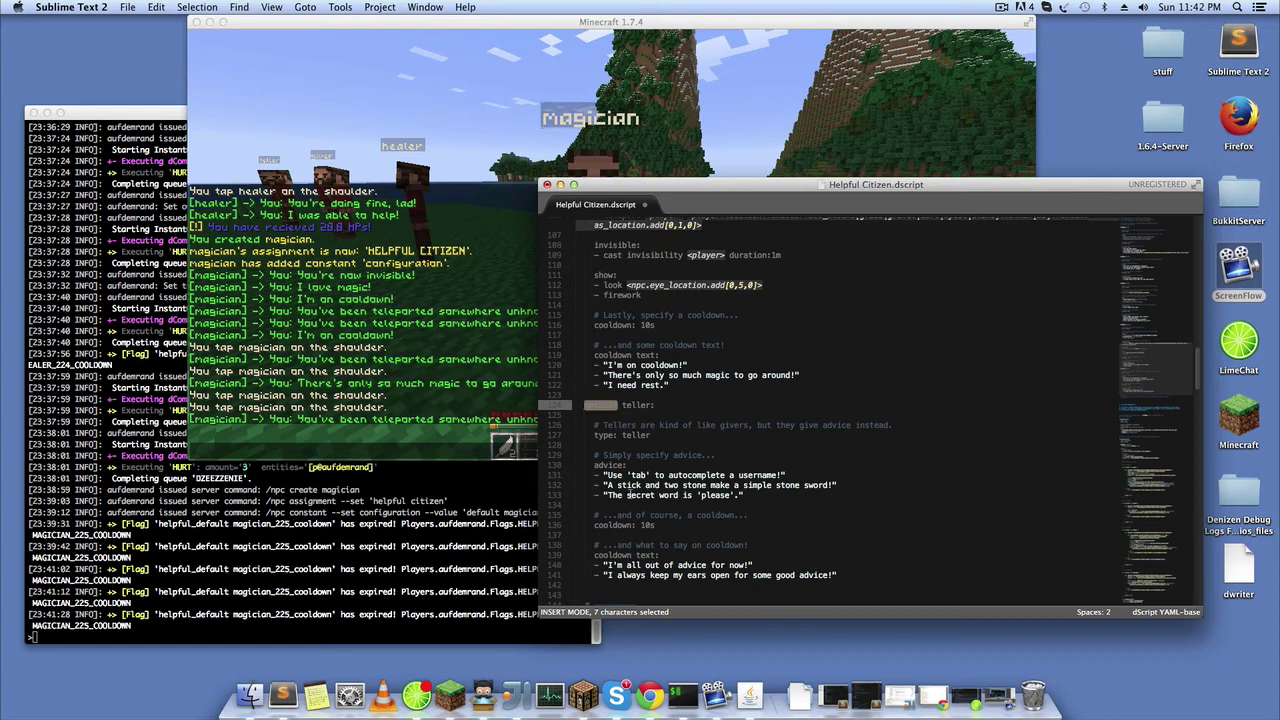
type("h")
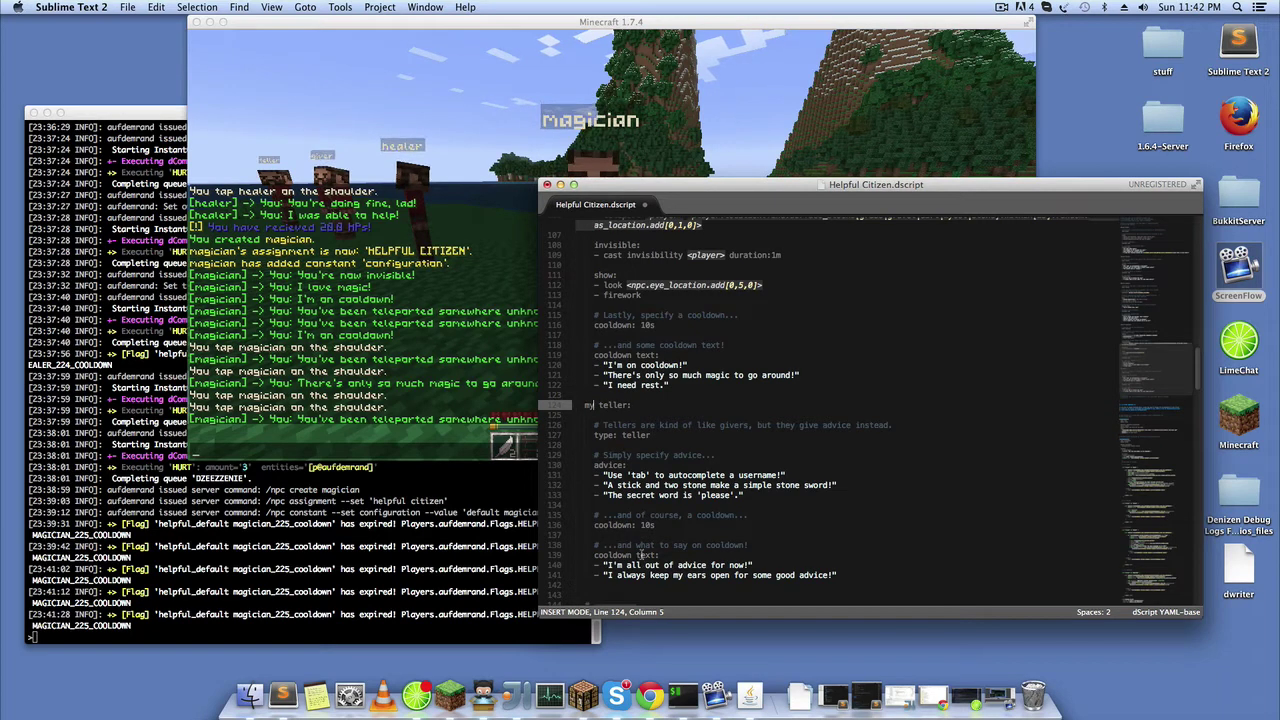
left_click(605, 475)
key("shift+End")
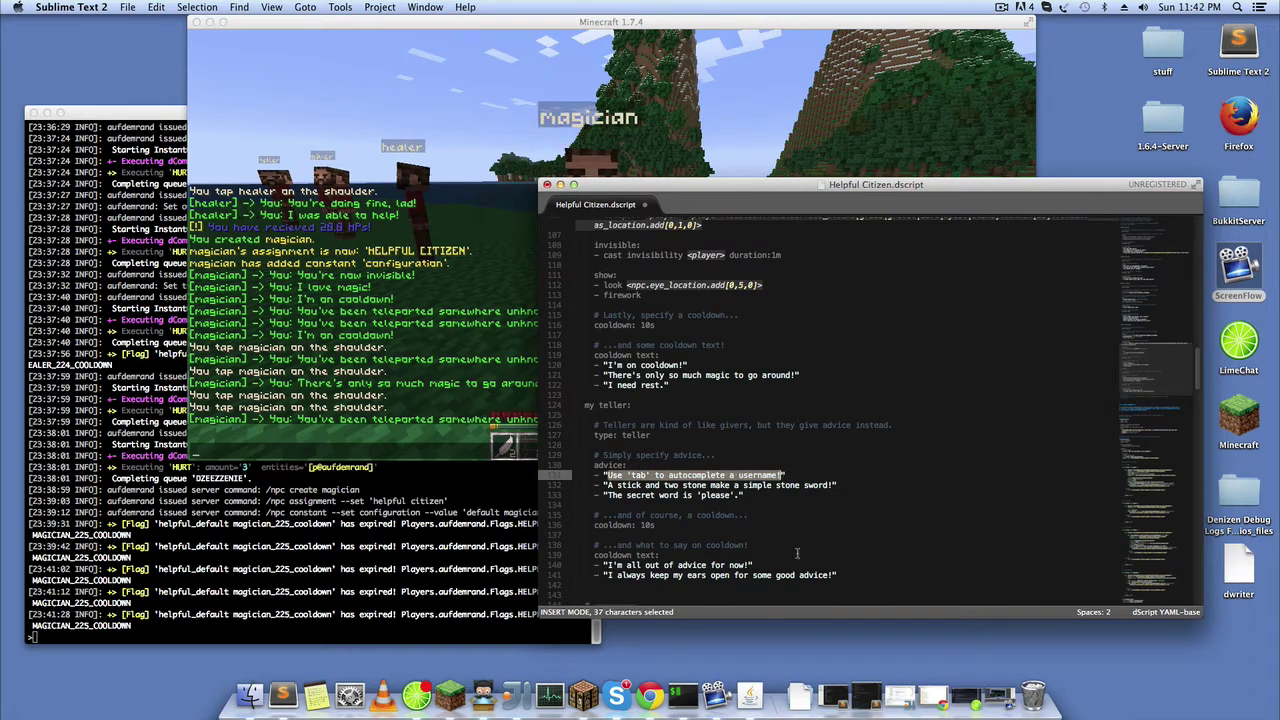
type("HEllo")
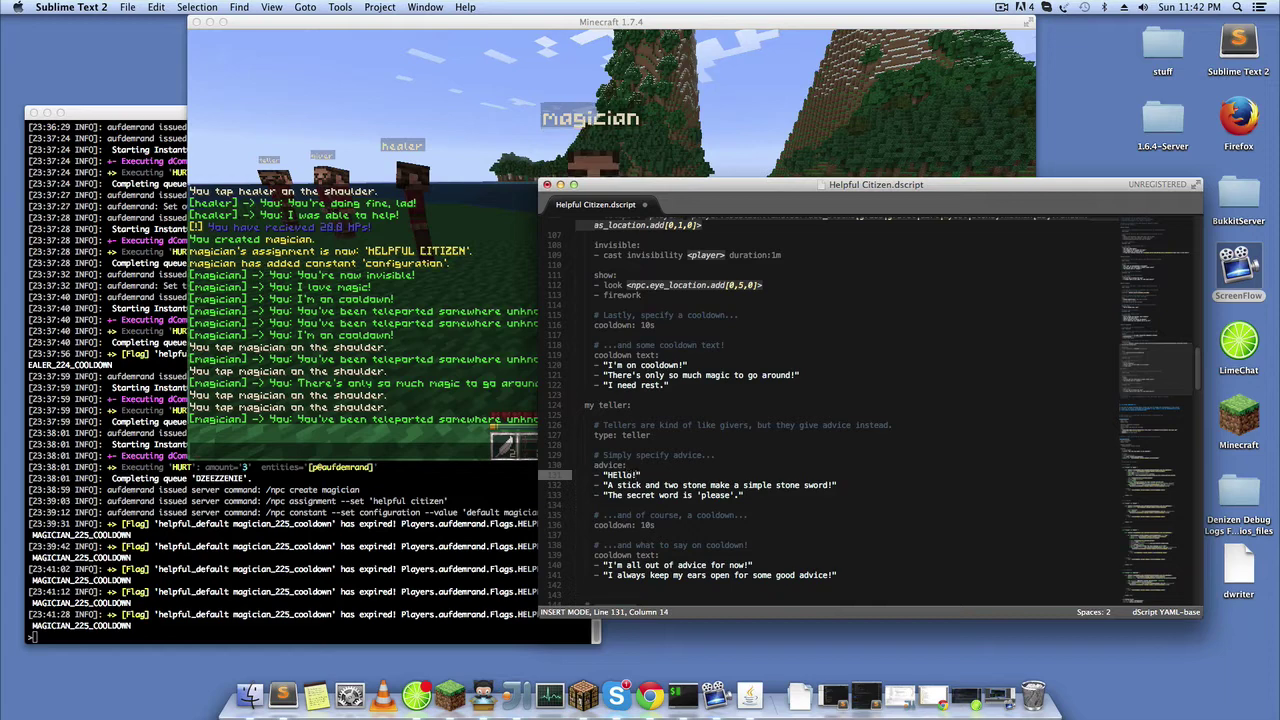
key("Left")
key("BackSpace")
type("e")
key("Down")
key("Left")
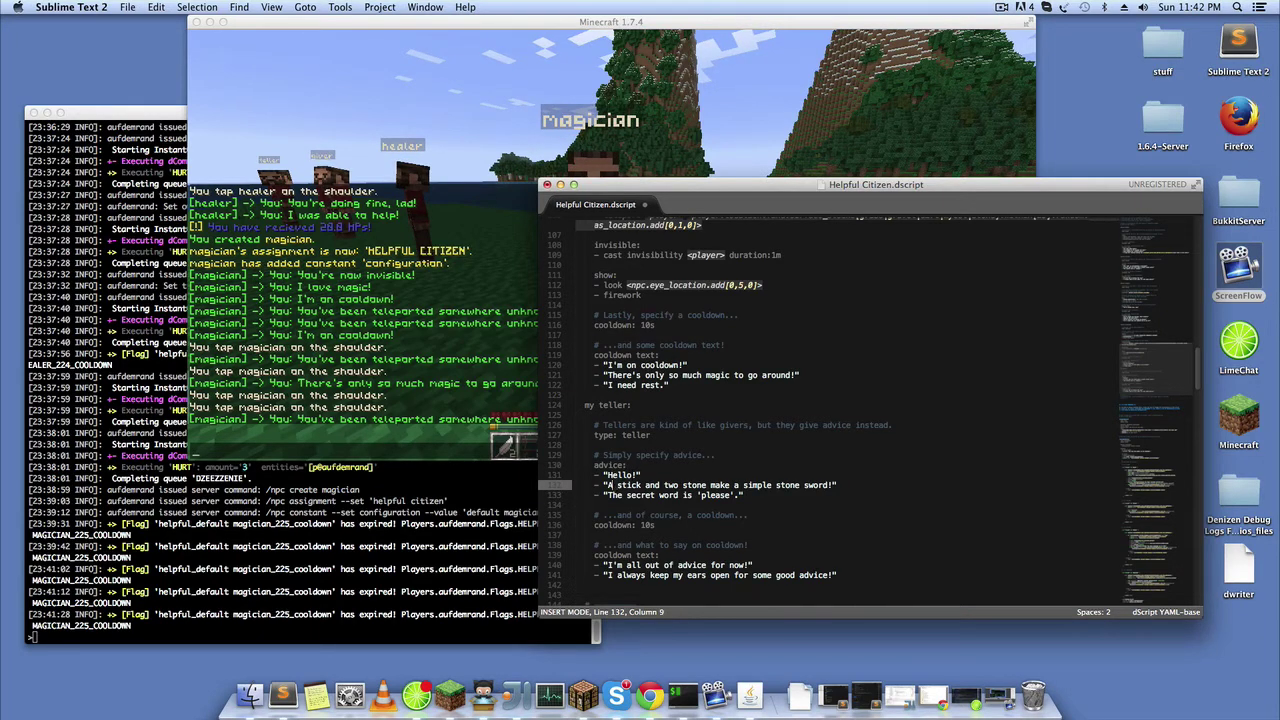
- Replace my teller's second advice line with "Hi!" and delete the third advice line
left_click_drag(834, 485, 606, 485)
type("Hi")
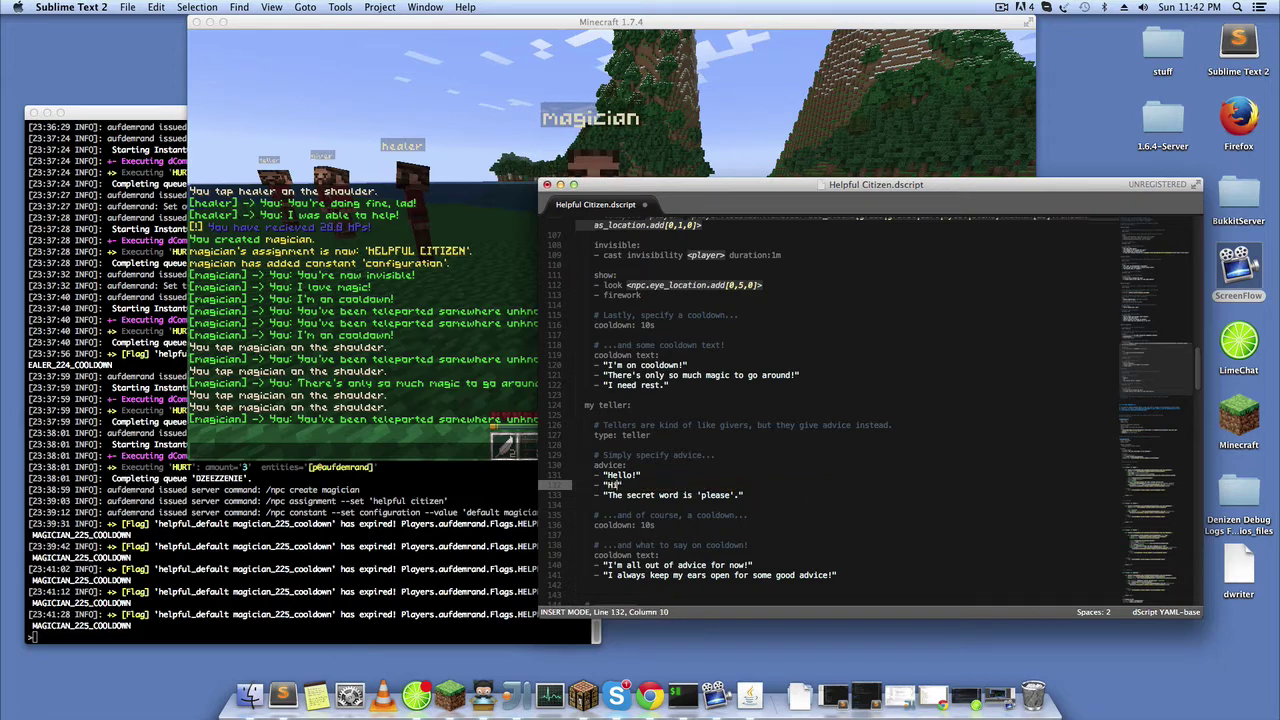
left_click_drag(745, 495, 473, 496)
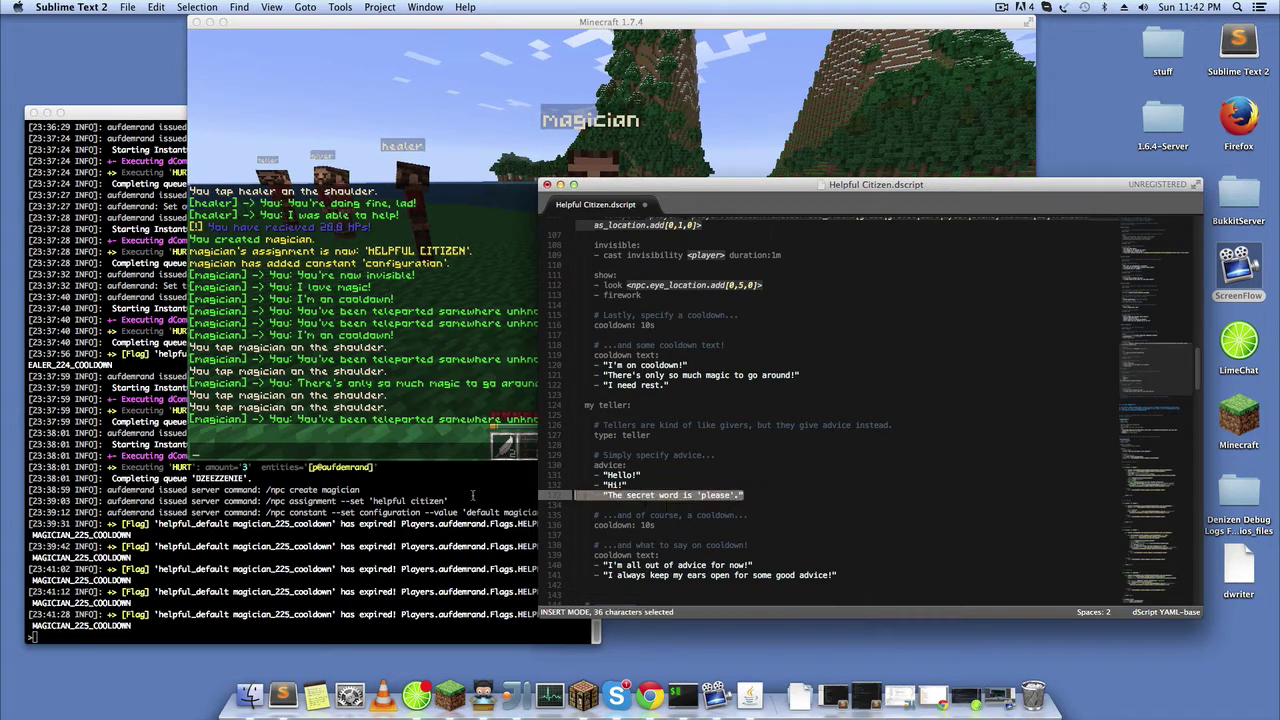
key("BackSpace")
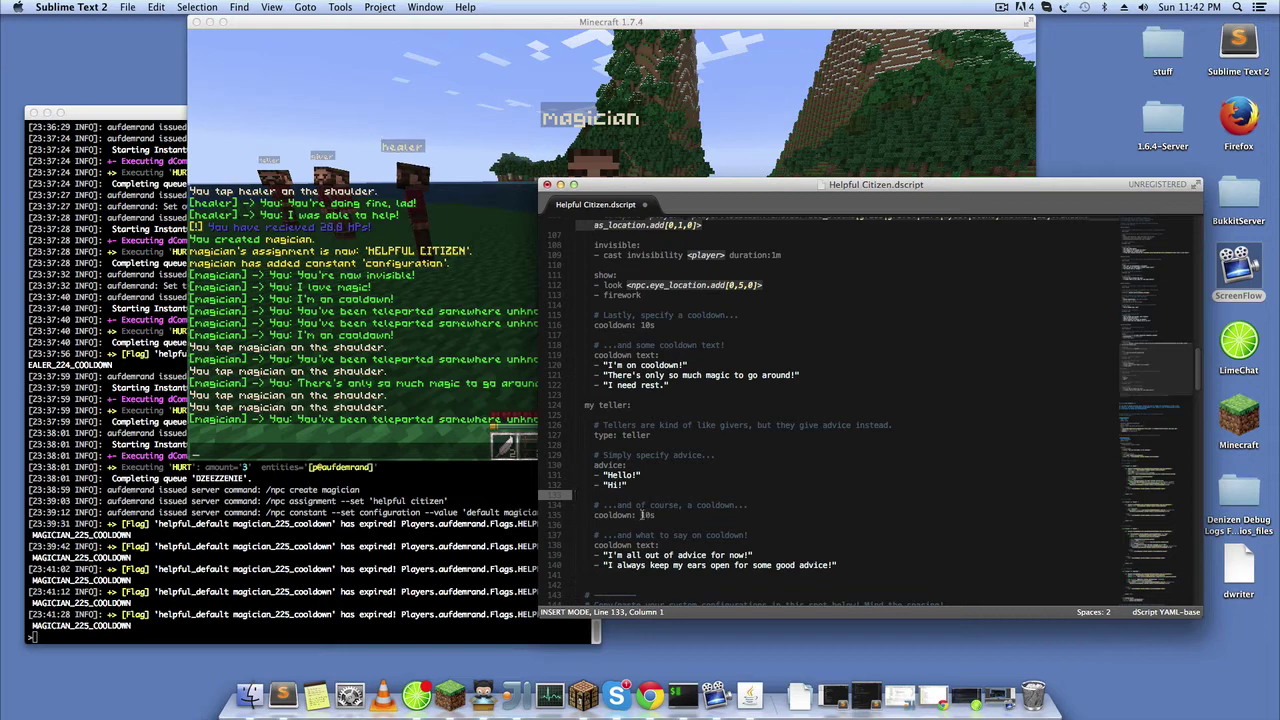
- Replace my teller's first cooldown text with "See ya!" and delete the second cooldown text line
left_click_drag(604, 555, 752, 555)
type("Sed")
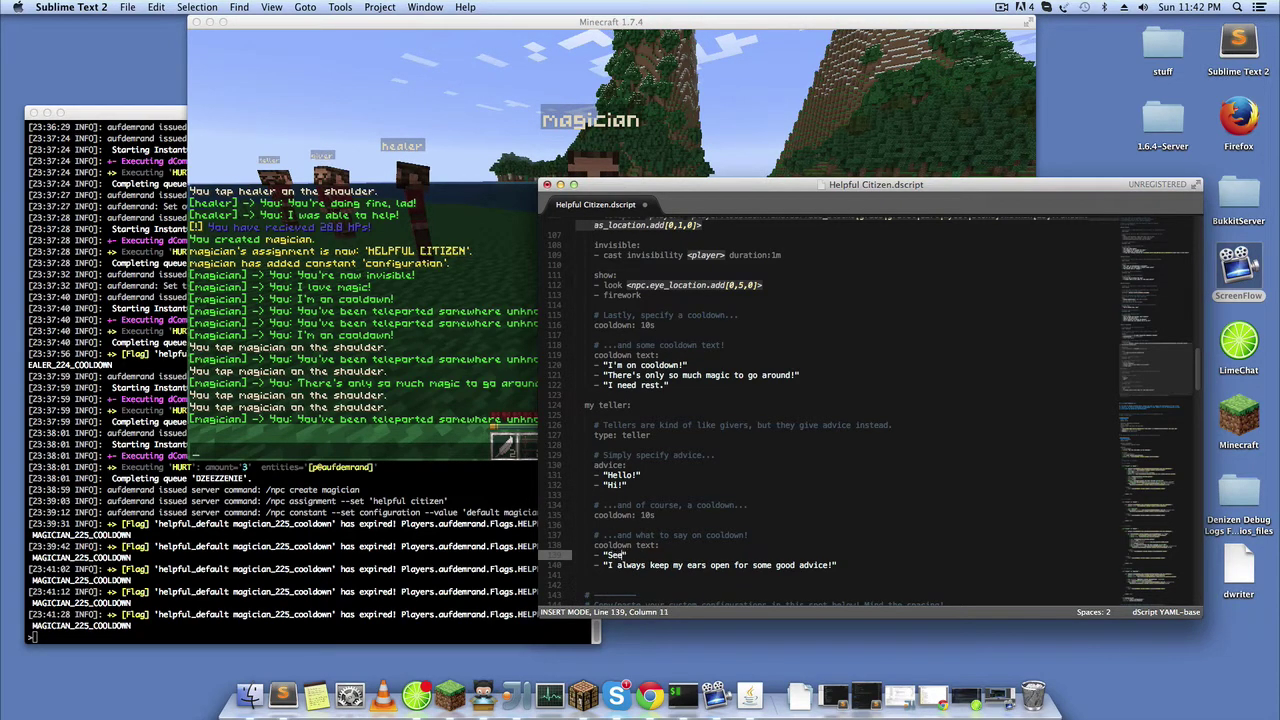
type(" ya!")
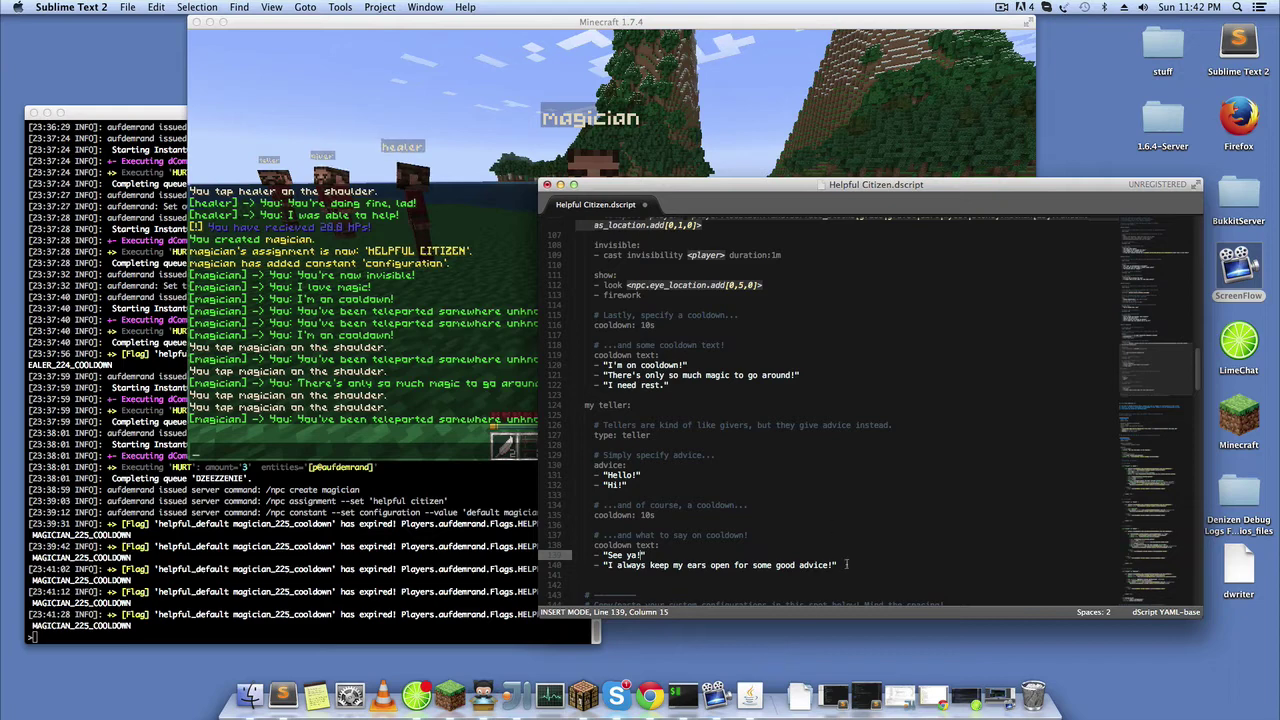
left_click_drag(838, 565, 545, 565)
key("BackSpace")
key("Delete")
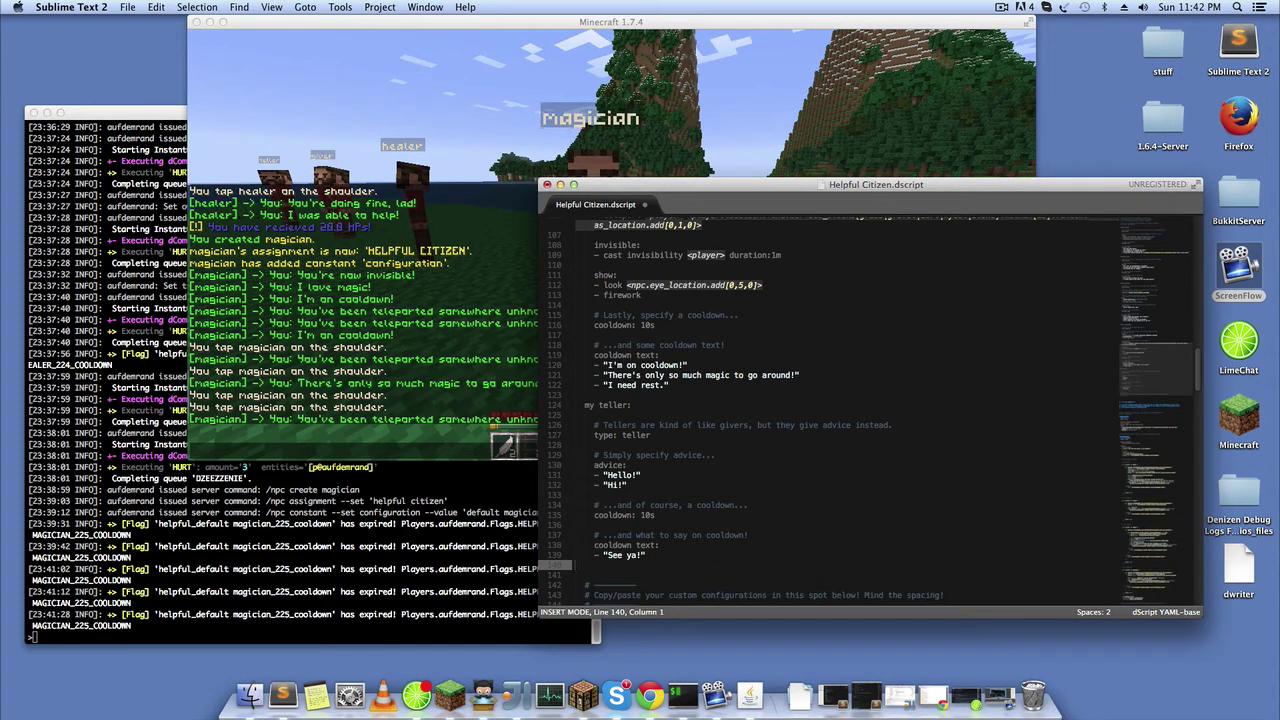
- Save the script file, switch to the iTerm server console and run "denizen reload scripts"
key("super+s")
key("super+Tab")
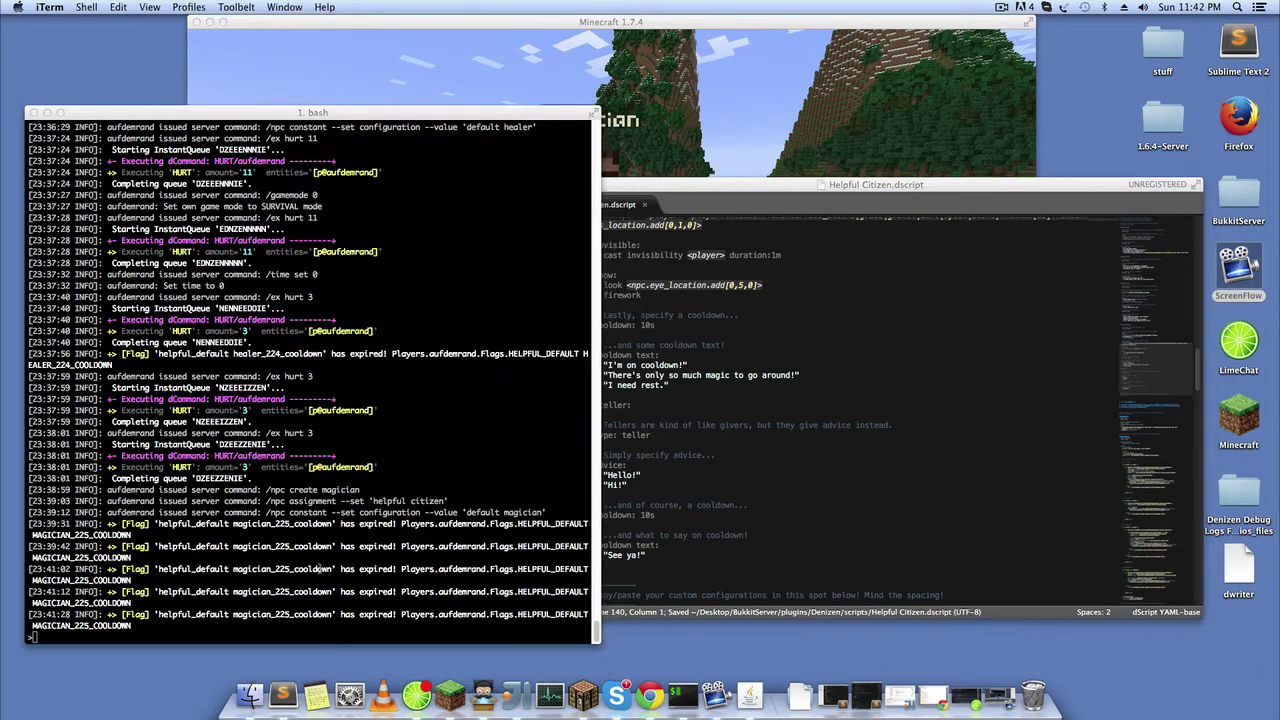
type("ex createworld rpg")
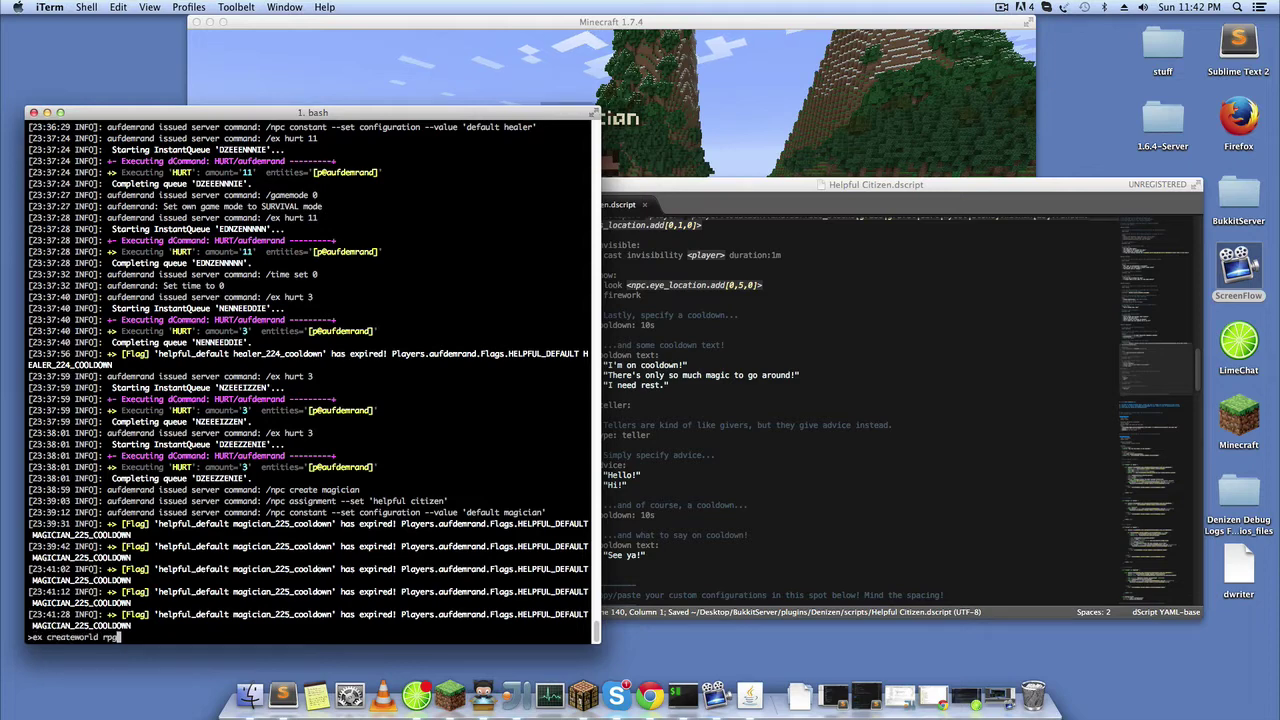
key("Return")
type("denizen ")
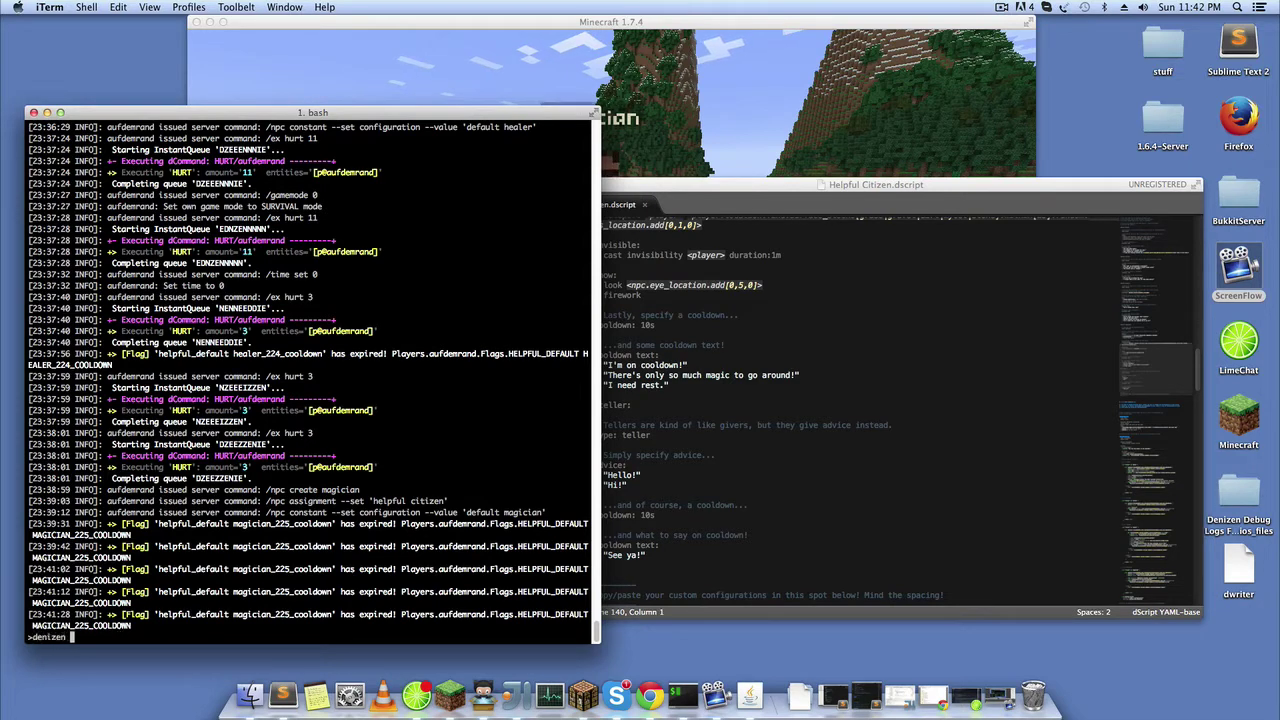
type("reload scripts")
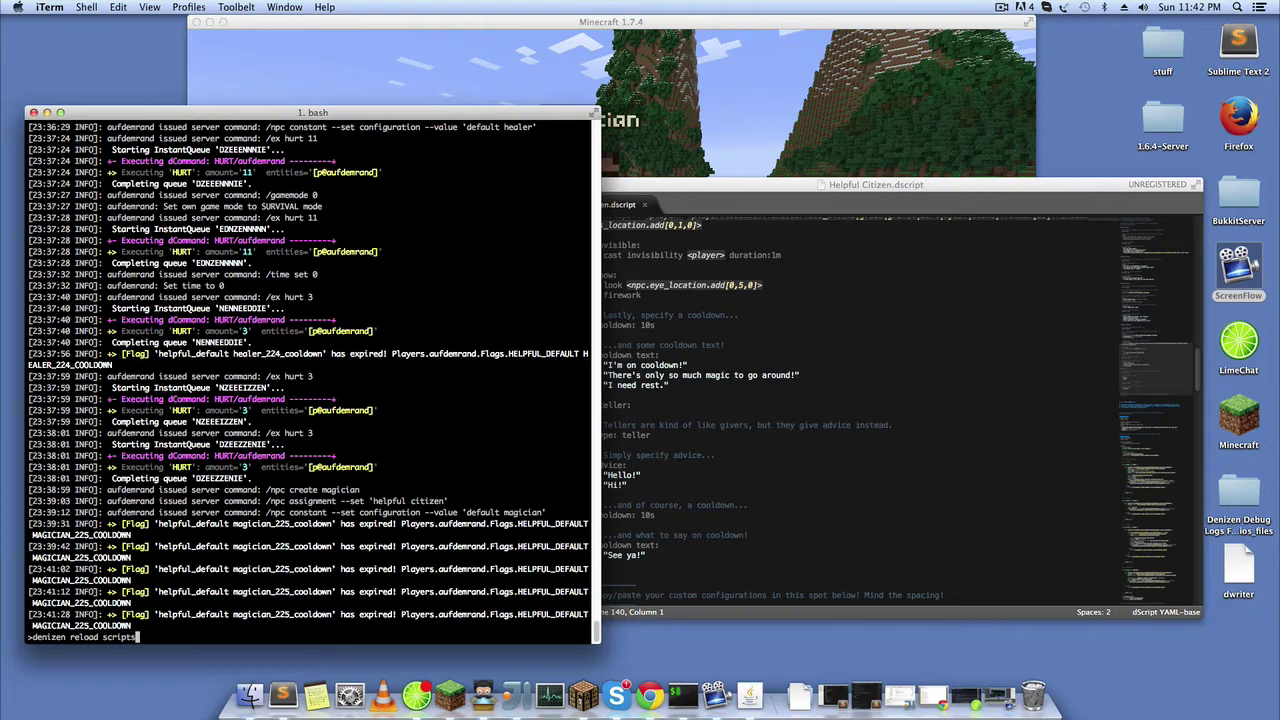
key("Return")
- Switch to Minecraft and run "/npc constant --set configuration --value 'my teller'" for the magician NPC
left_click(768, 430)
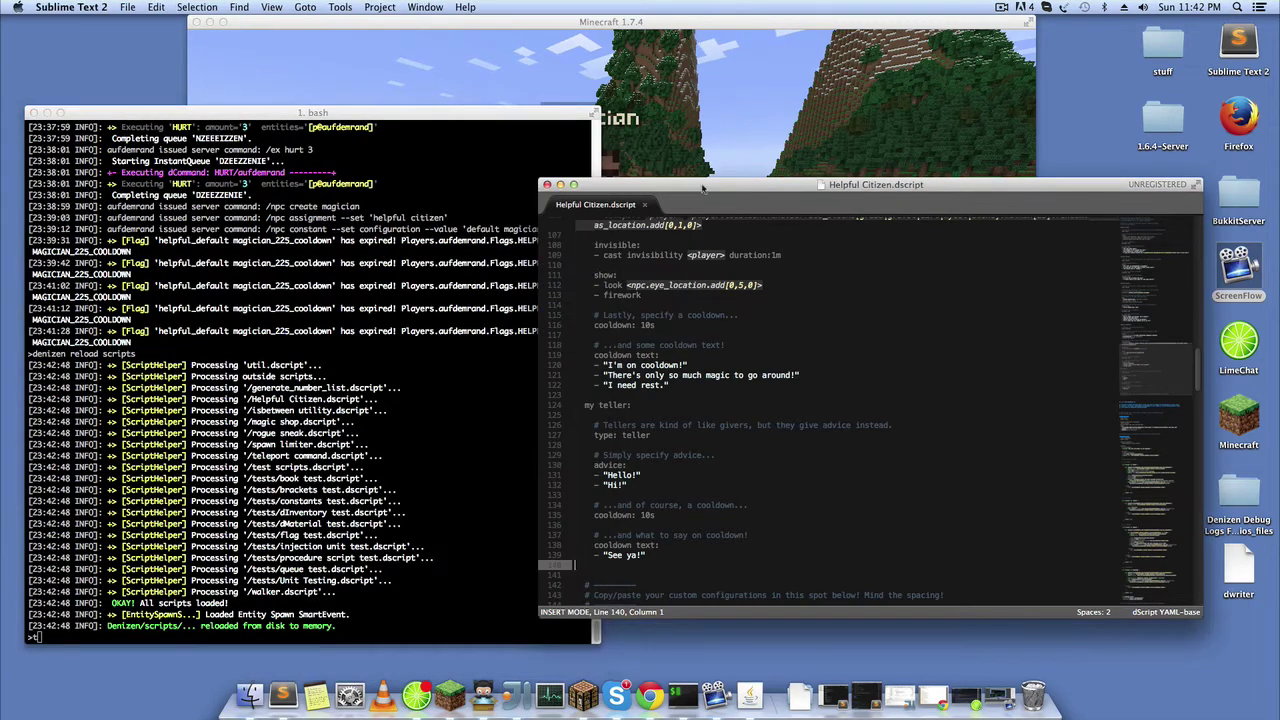
left_click(702, 158)
key("t")
key("Up")
key("Up")
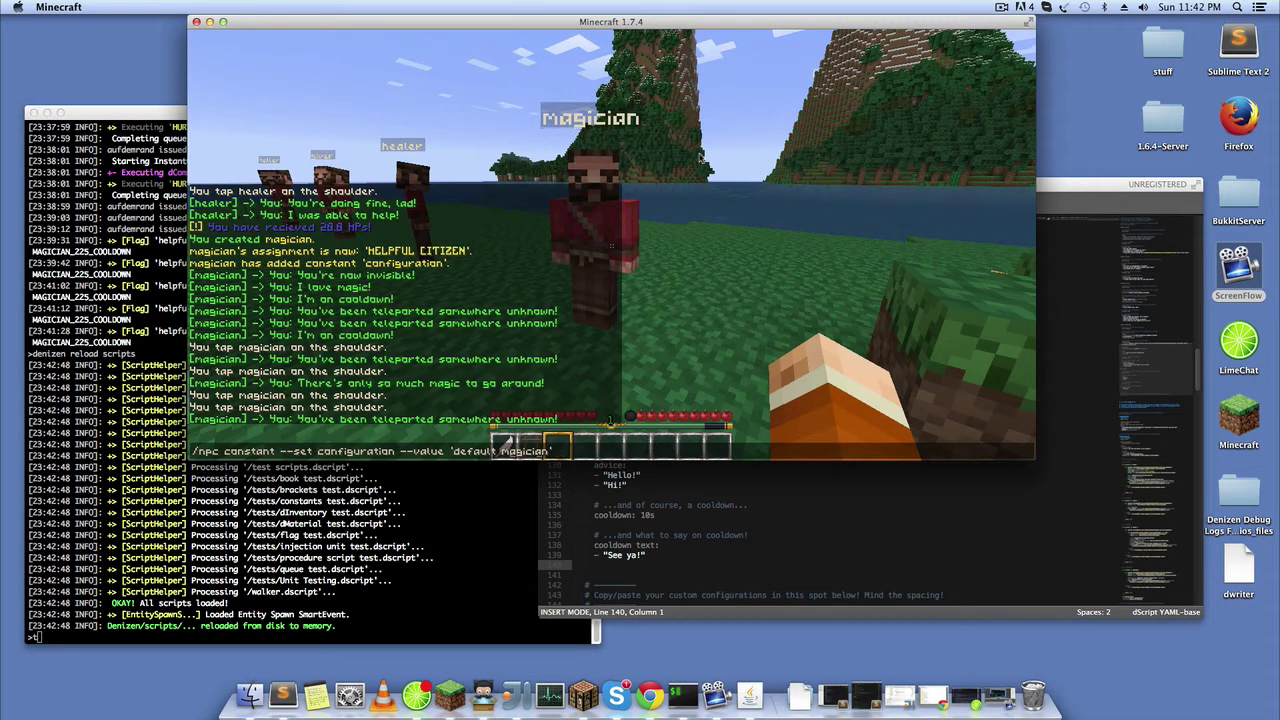
key("BackSpace")
key("BackSpace")
key("BackSpace")
key("BackSpace")
key("BackSpace")
key("BackSpace")
key("BackSpace")
key("BackSpace")
key("BackSpace")
key("BackSpace")
key("BackSpace")
key("BackSpace")
key("BackSpace")
key("BackSpace")
key("BackSpace")
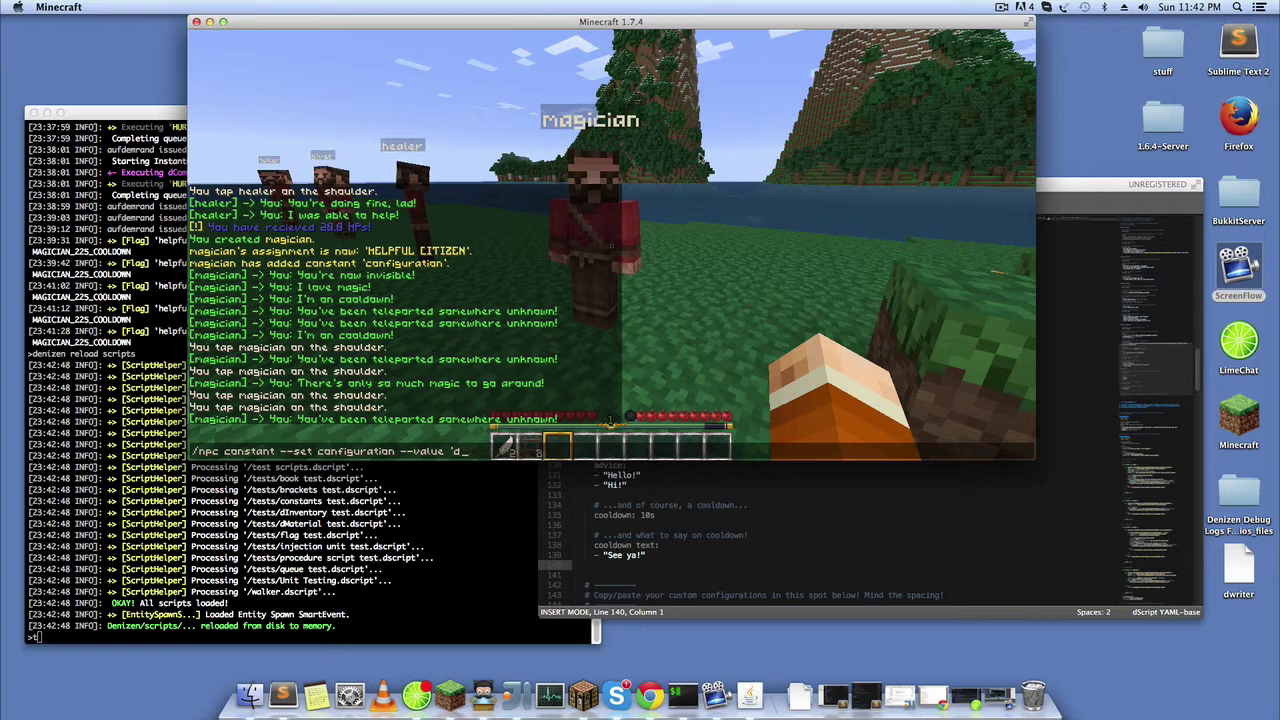
type("my teller'")
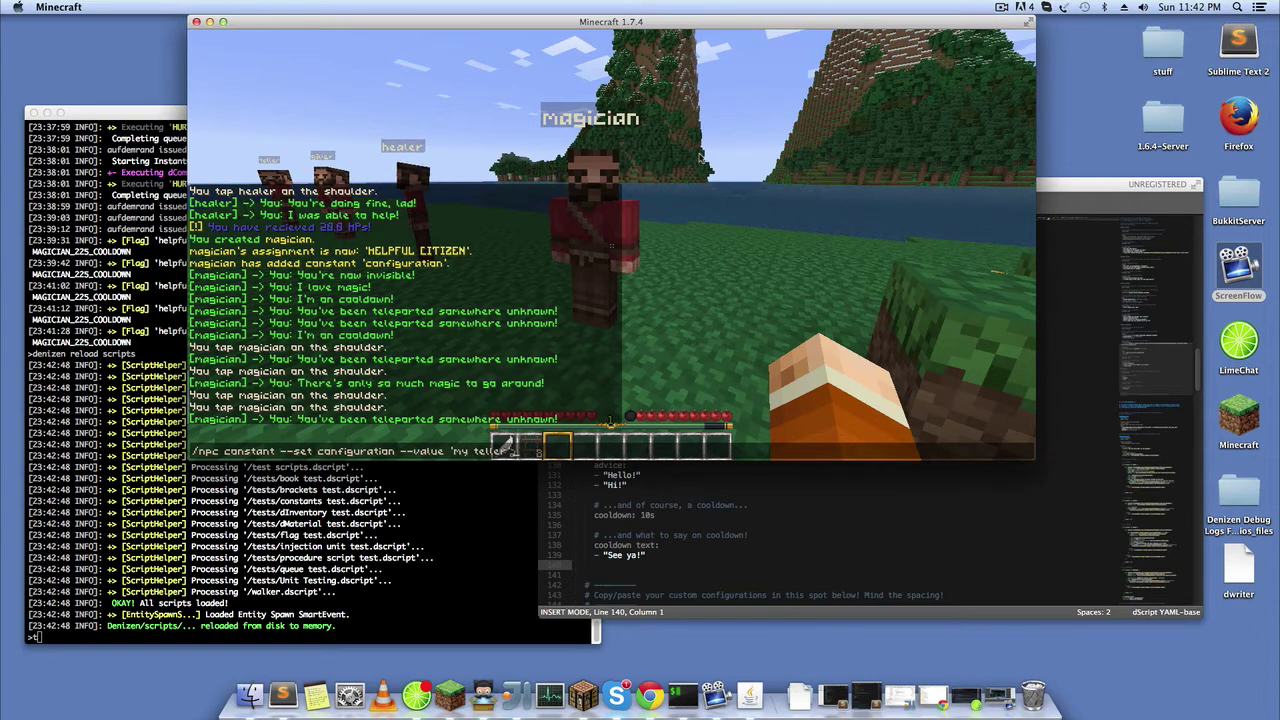
key("Return")
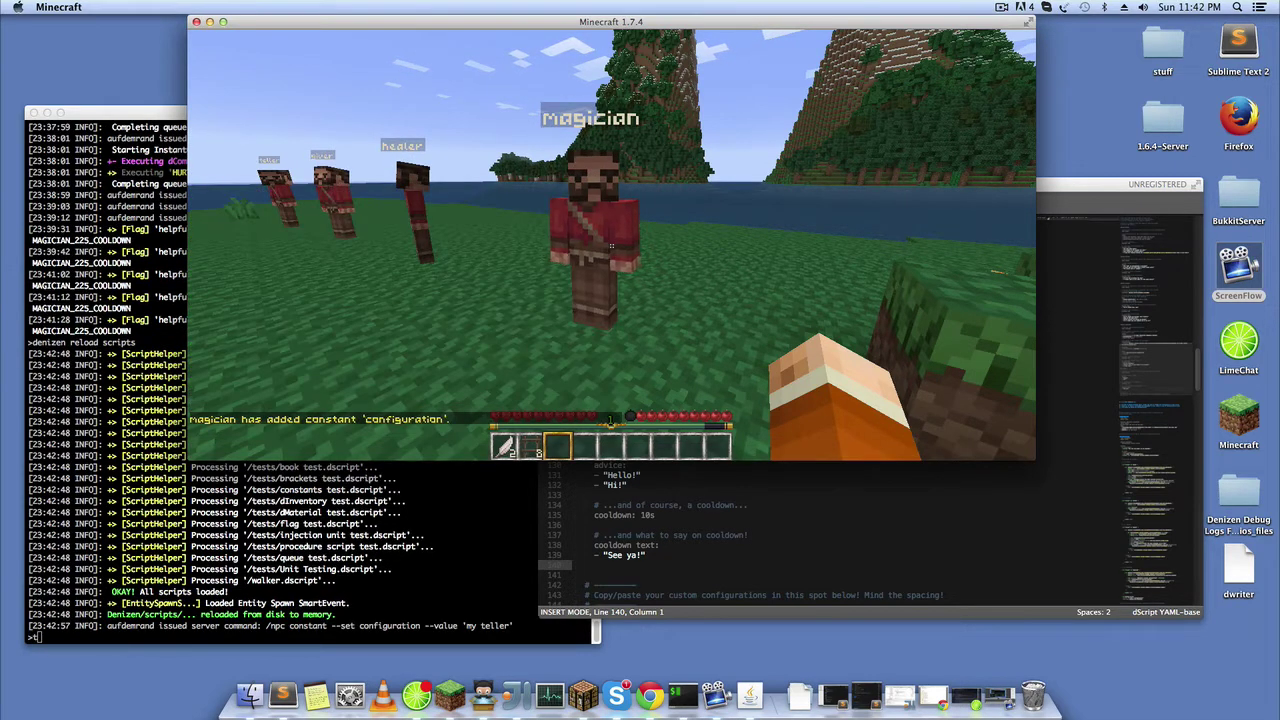
- Test the my teller configuration by interacting with the magician NPC several times, including while it is on cooldown
right_click(611, 245)
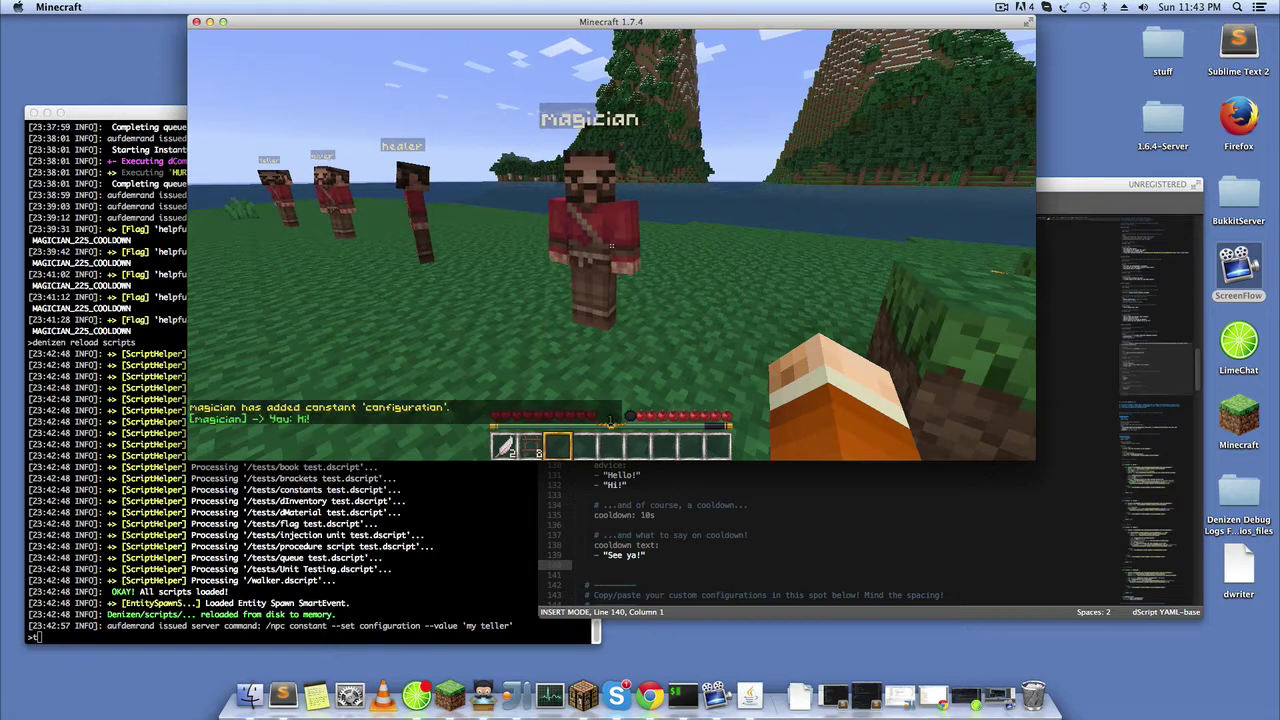
left_click(611, 245)
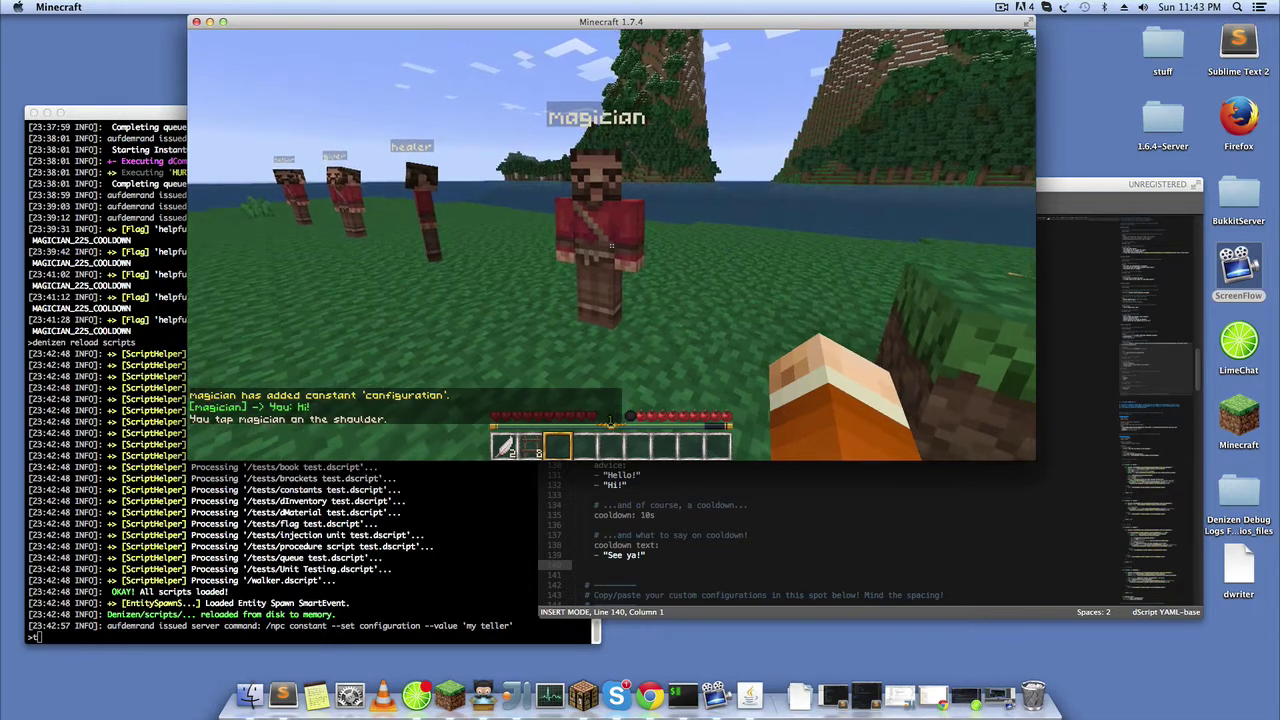
right_click(611, 245)
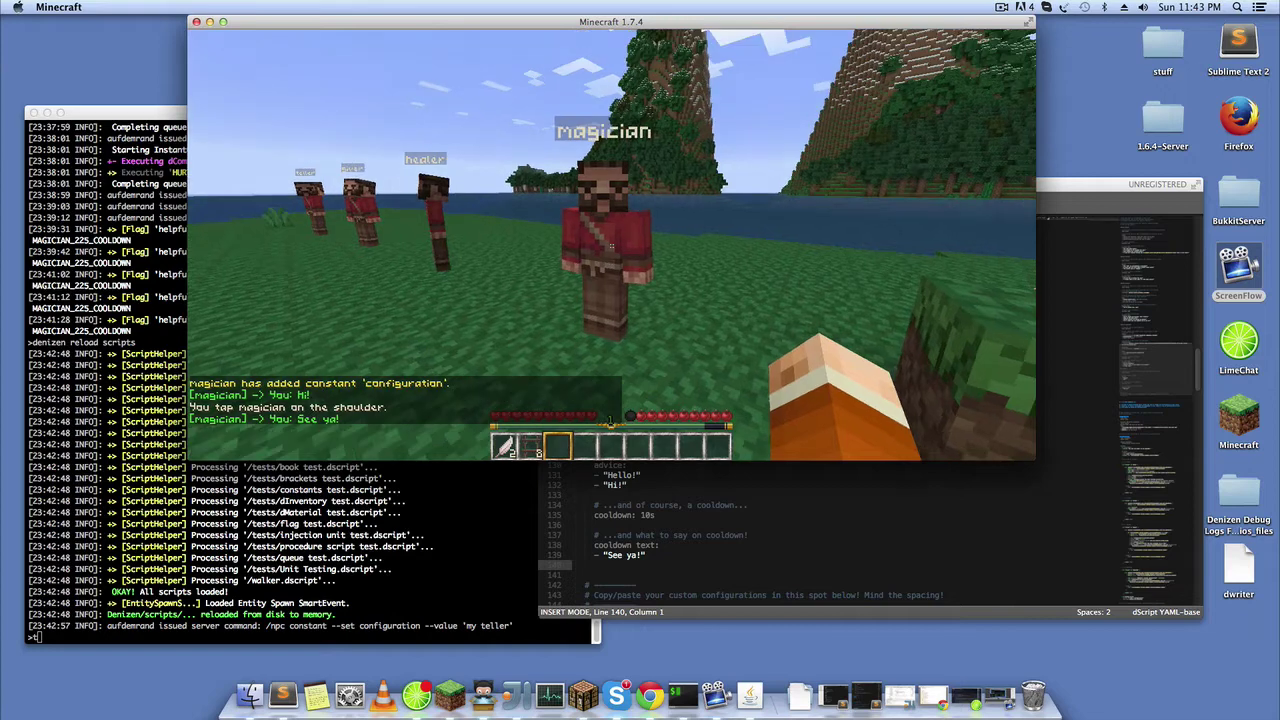
right_click(611, 245)
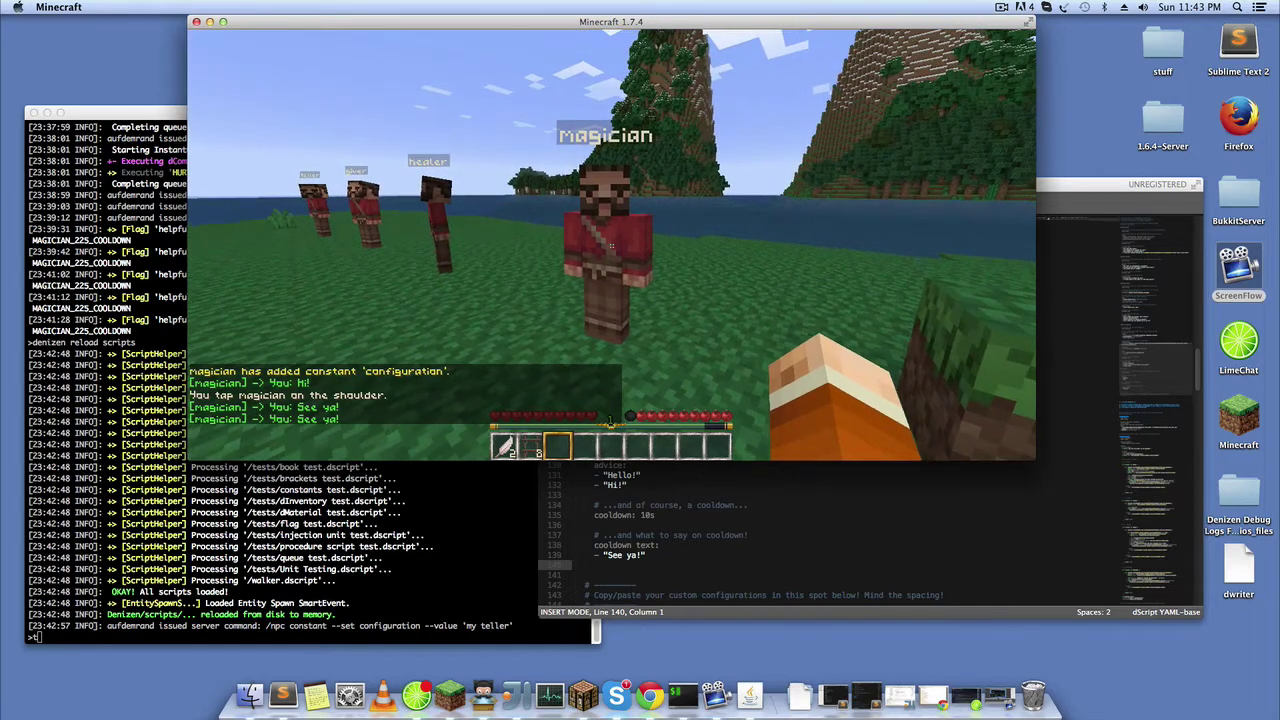